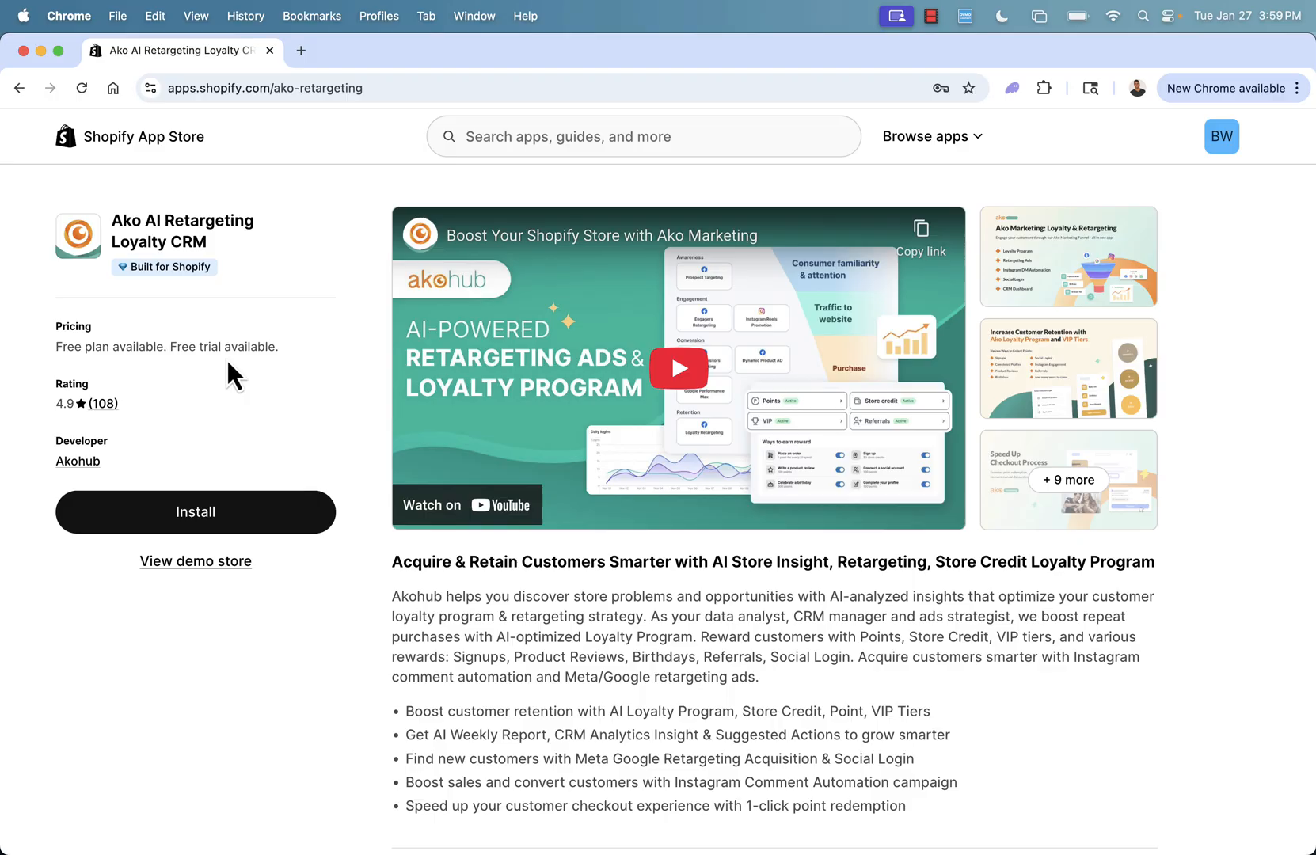
Step: Look through the Ako AI Retargeting Loyalty CRM listing's feature images and its description in the Shopify App Store
left_click(1086, 269)
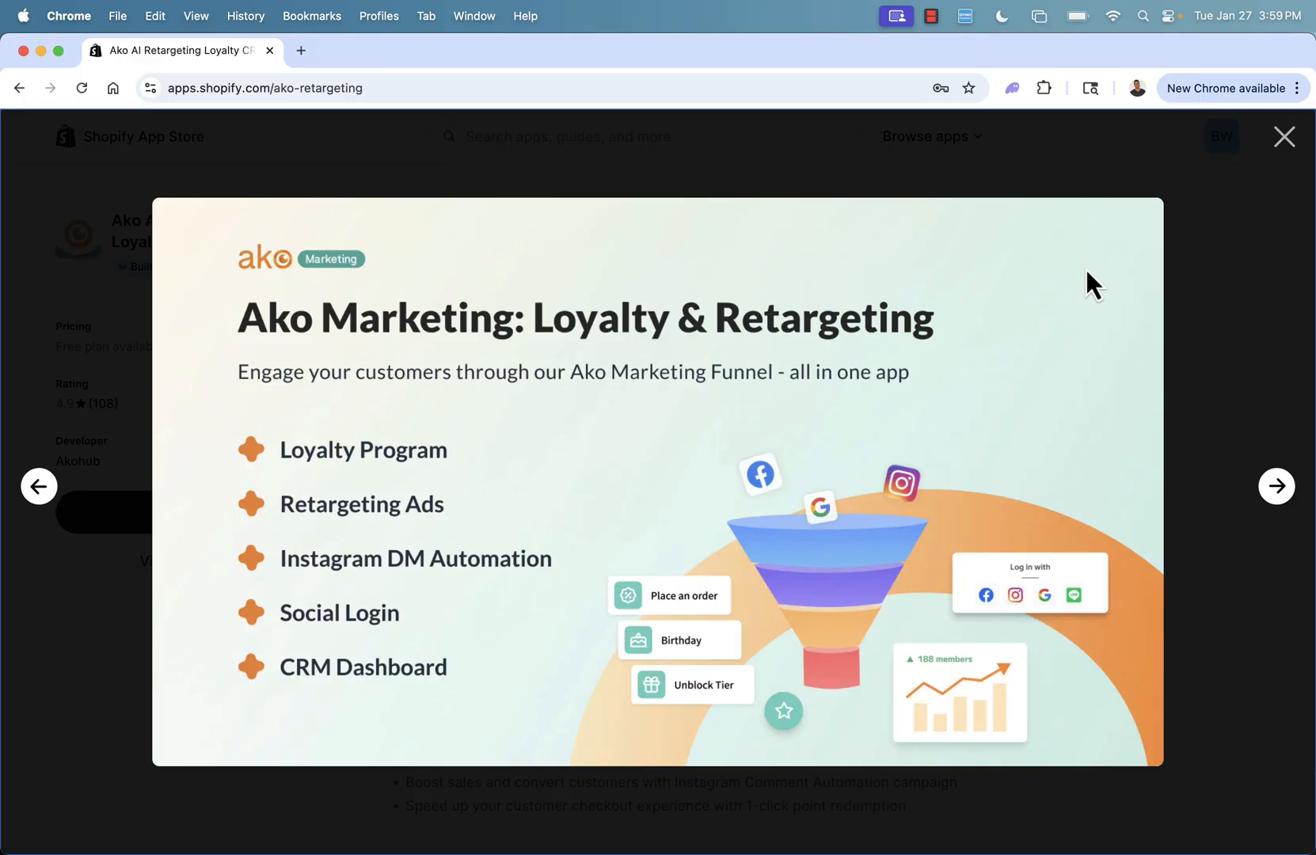
key("Right")
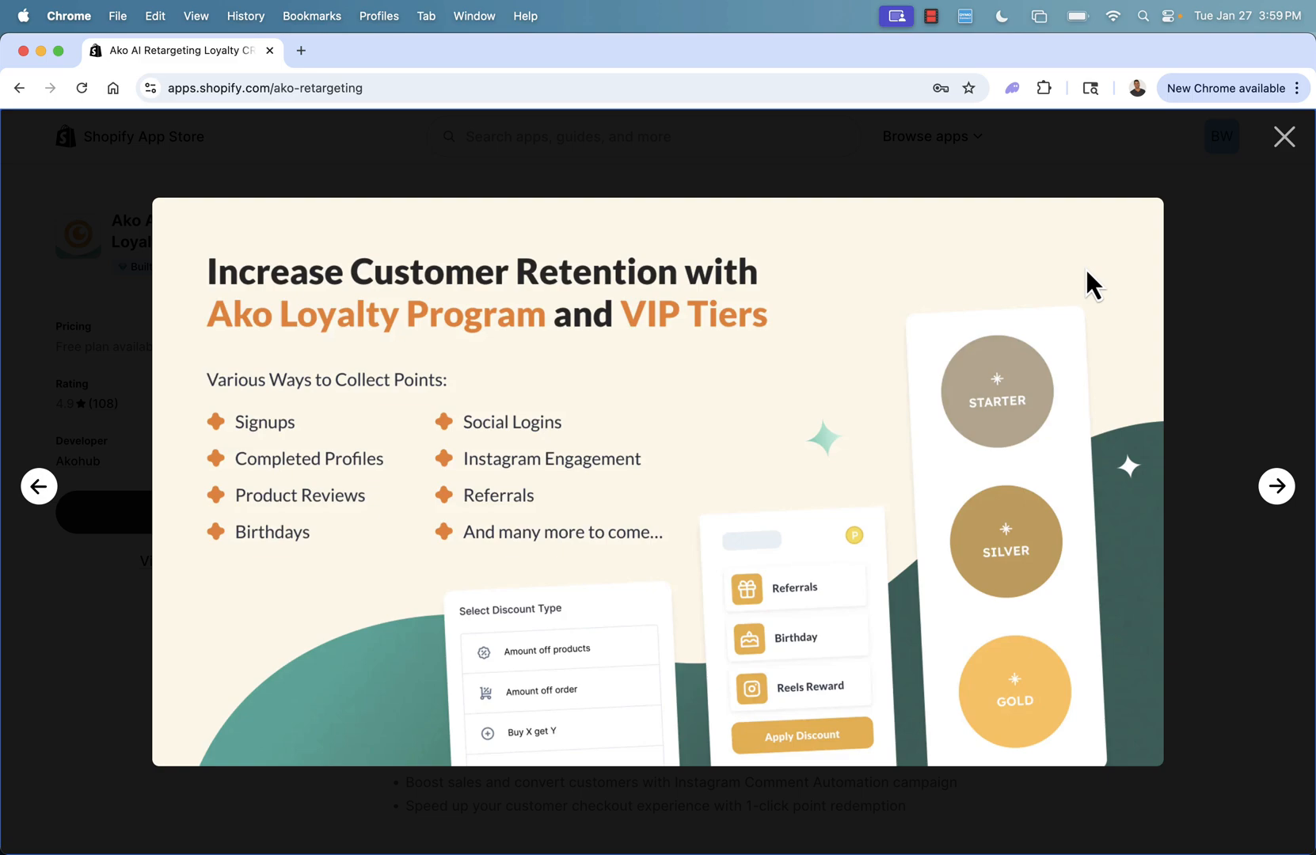
key("Right")
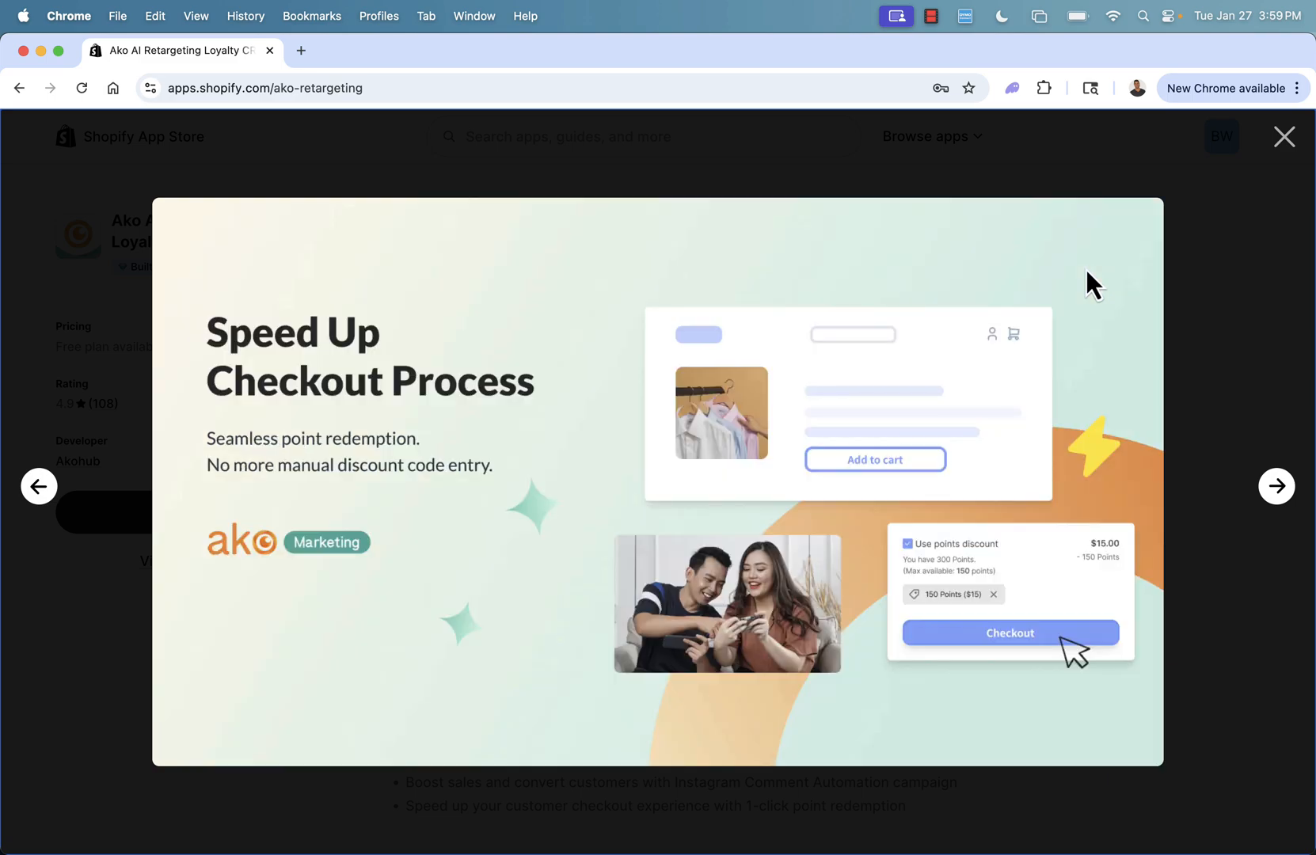
key("Right")
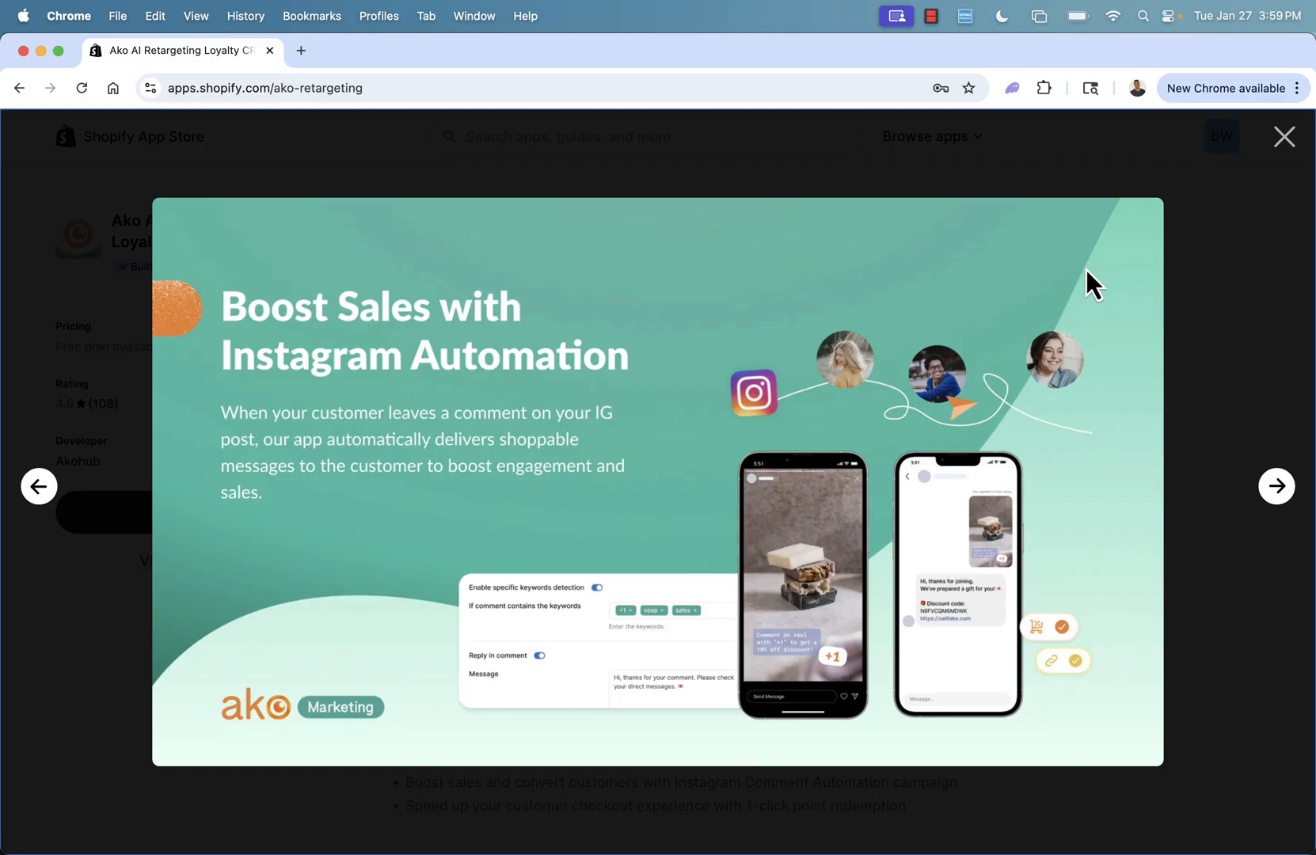
key("Right")
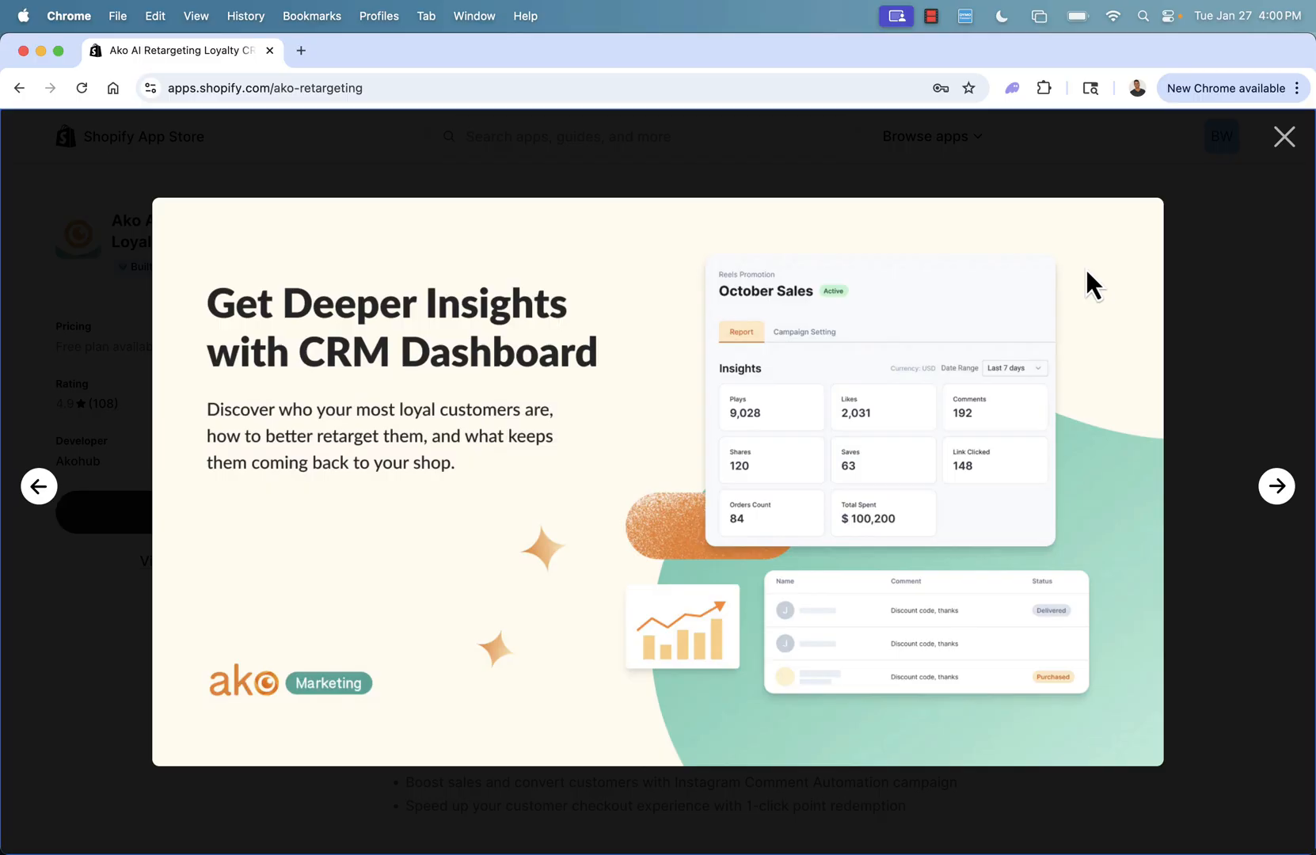
key("Right")
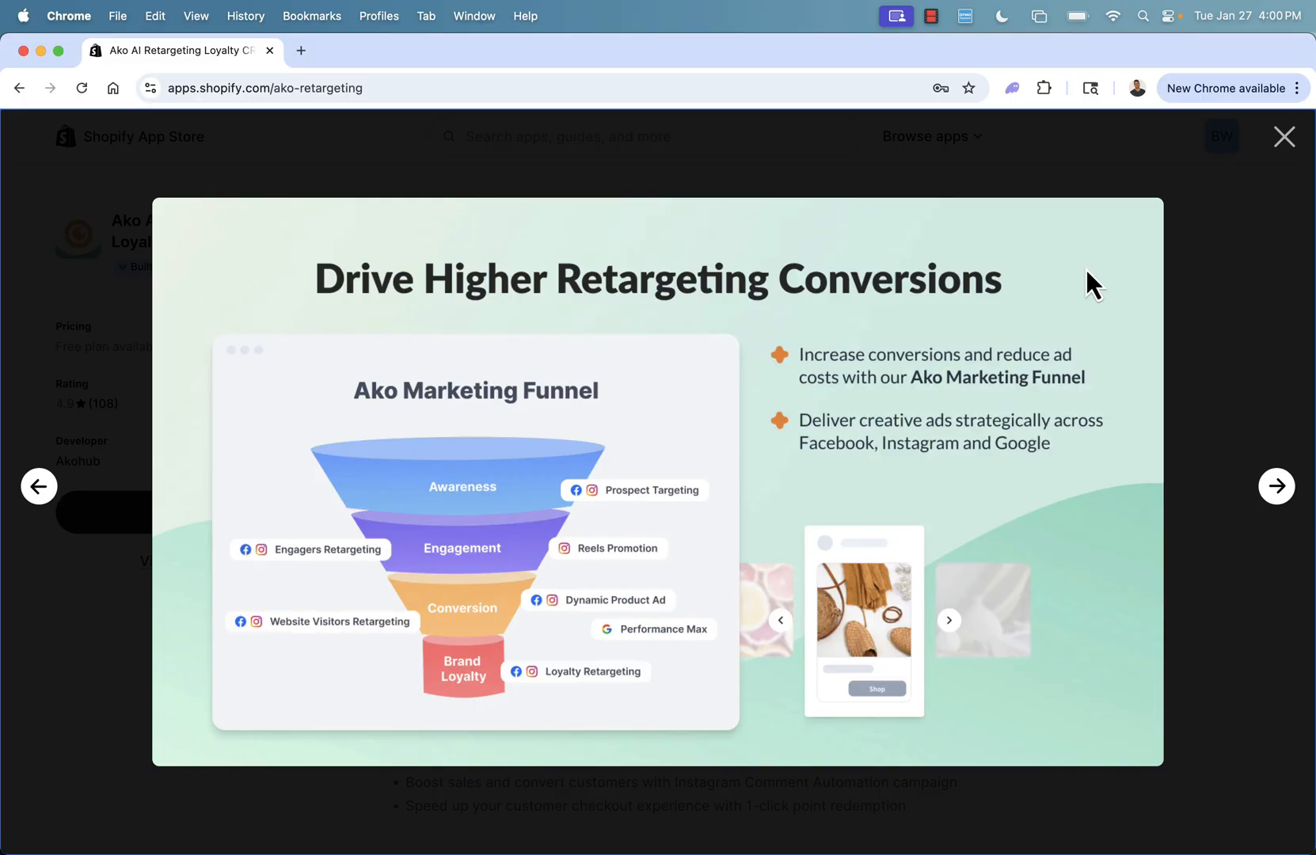
left_click(1283, 136)
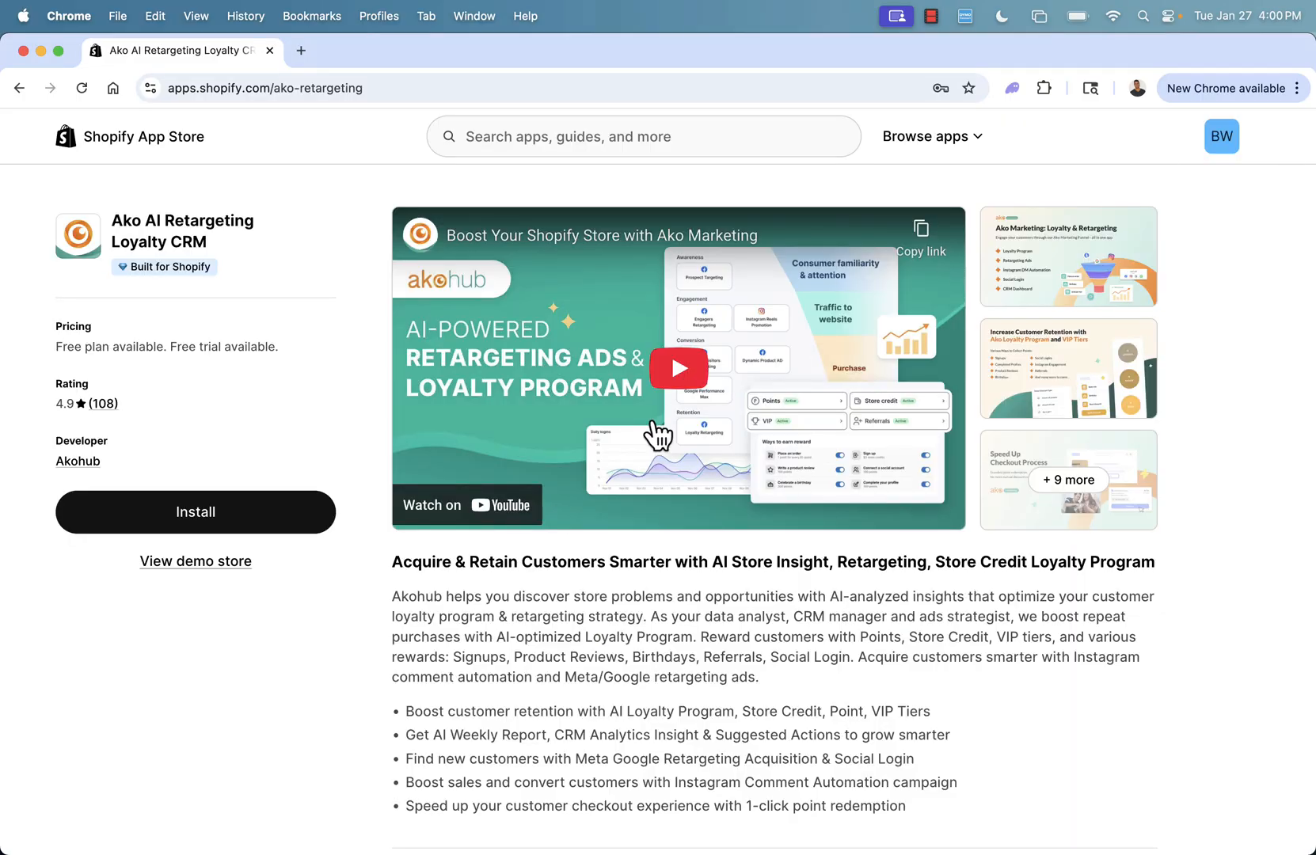
scroll(389, 694, "down", 4)
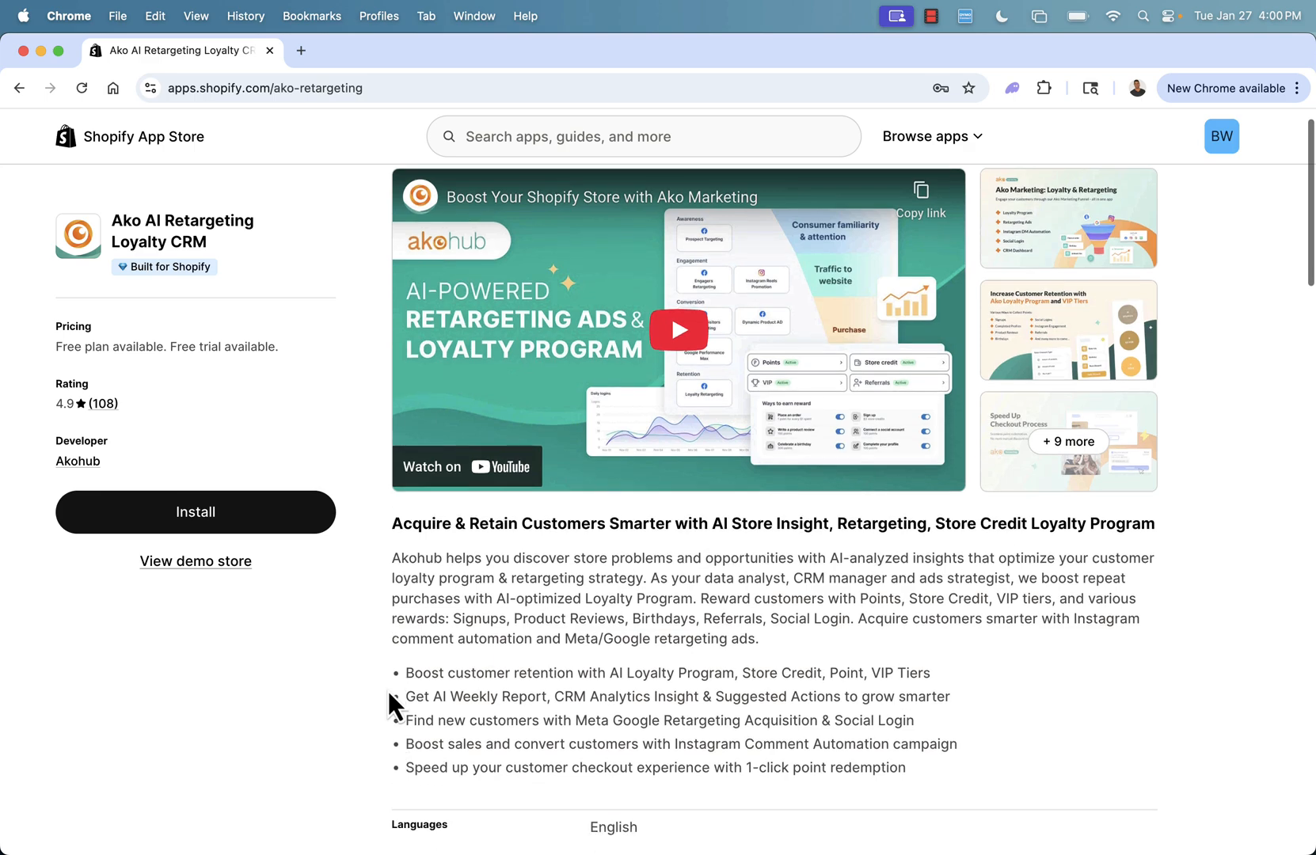
scroll(388, 691, "up", 4)
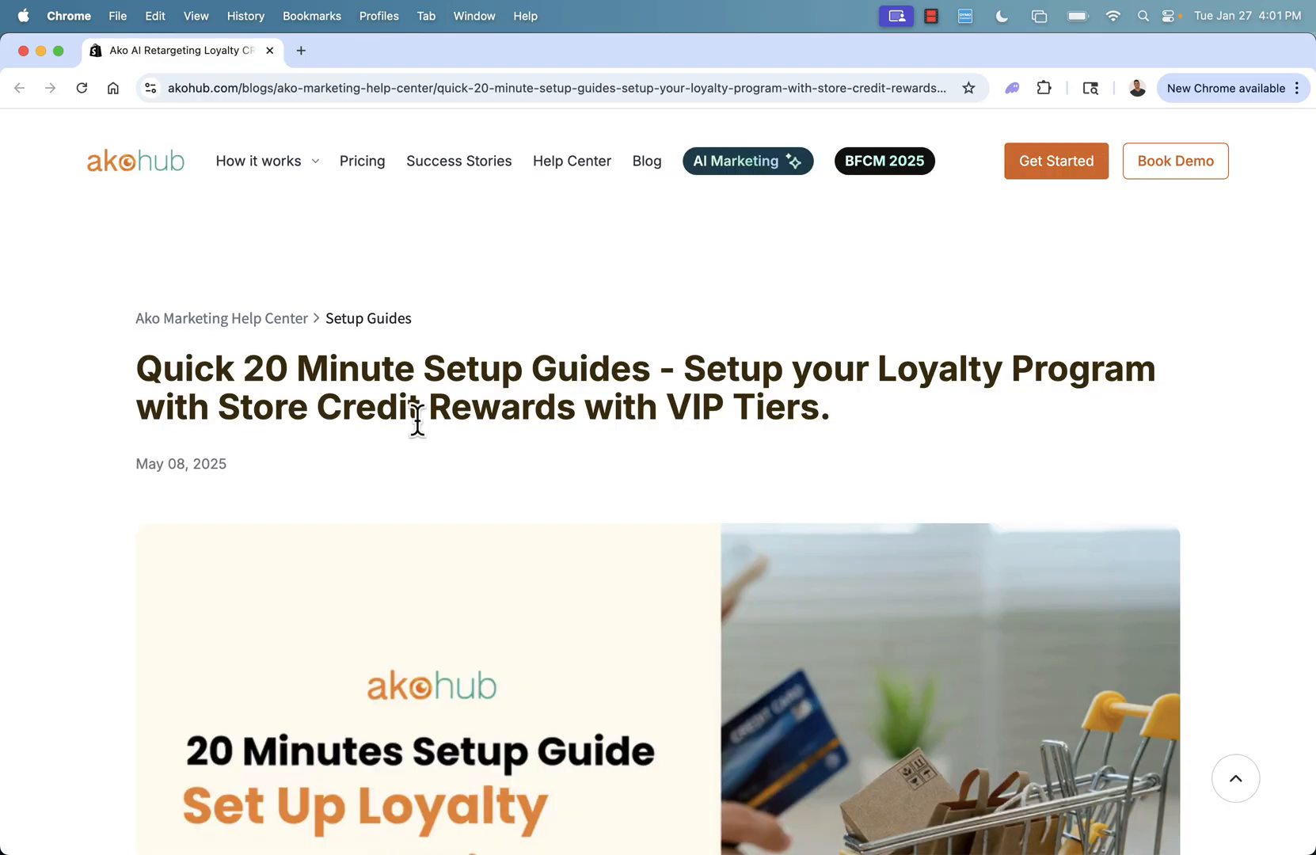
Step: Skim Akohub's 20-minute setup guide for a loyalty program with store credit rewards and VIP tiers
scroll(118, 436, "down", 2)
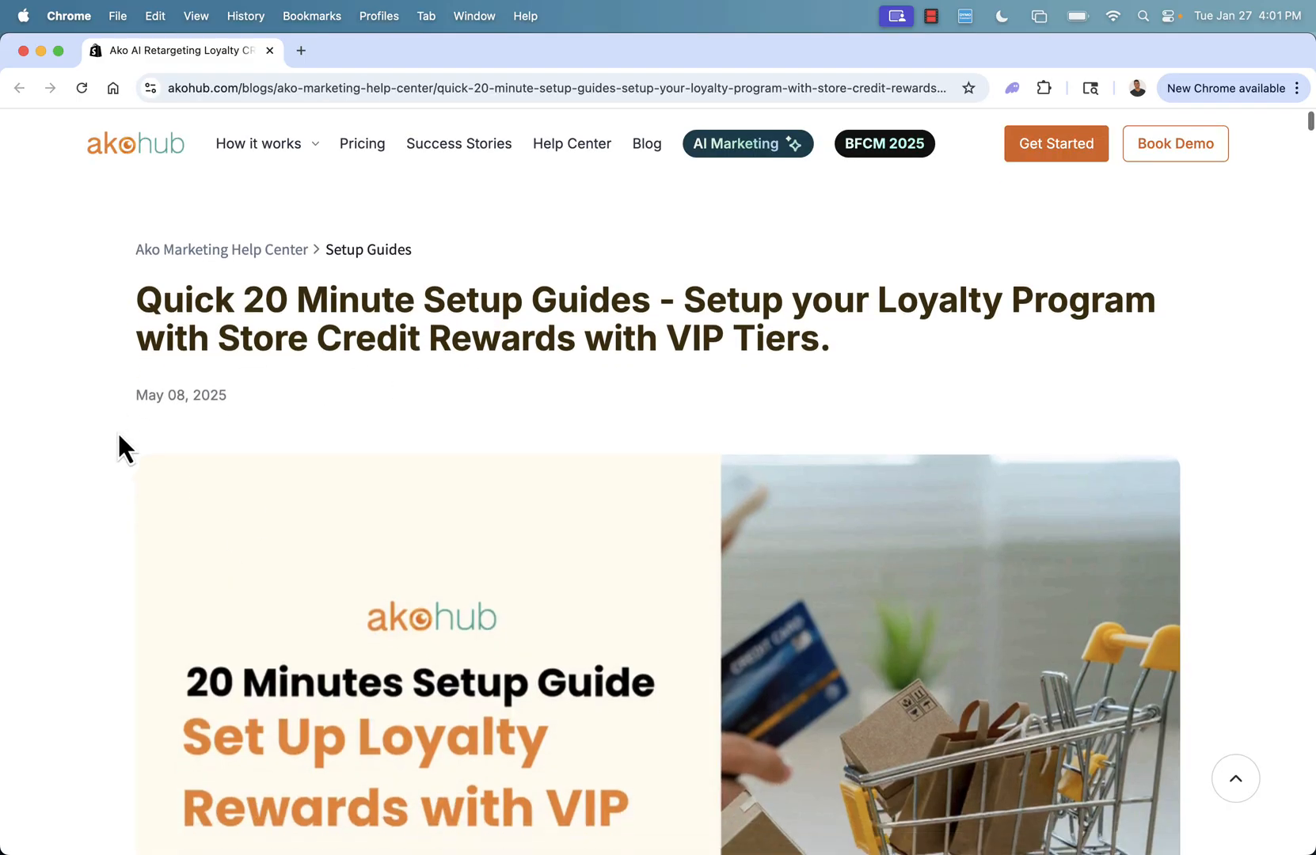
scroll(119, 436, "down", 1)
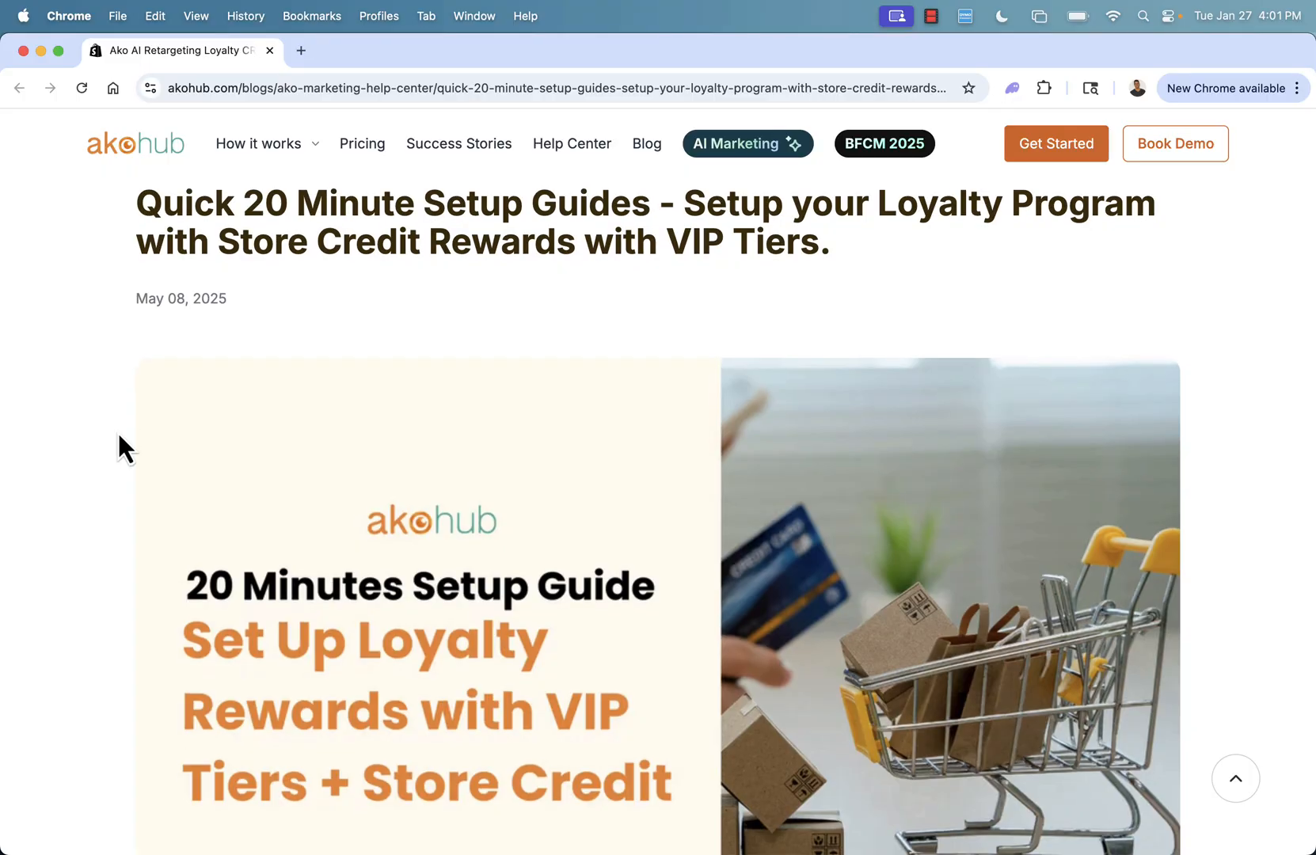
scroll(119, 437, "down", 1)
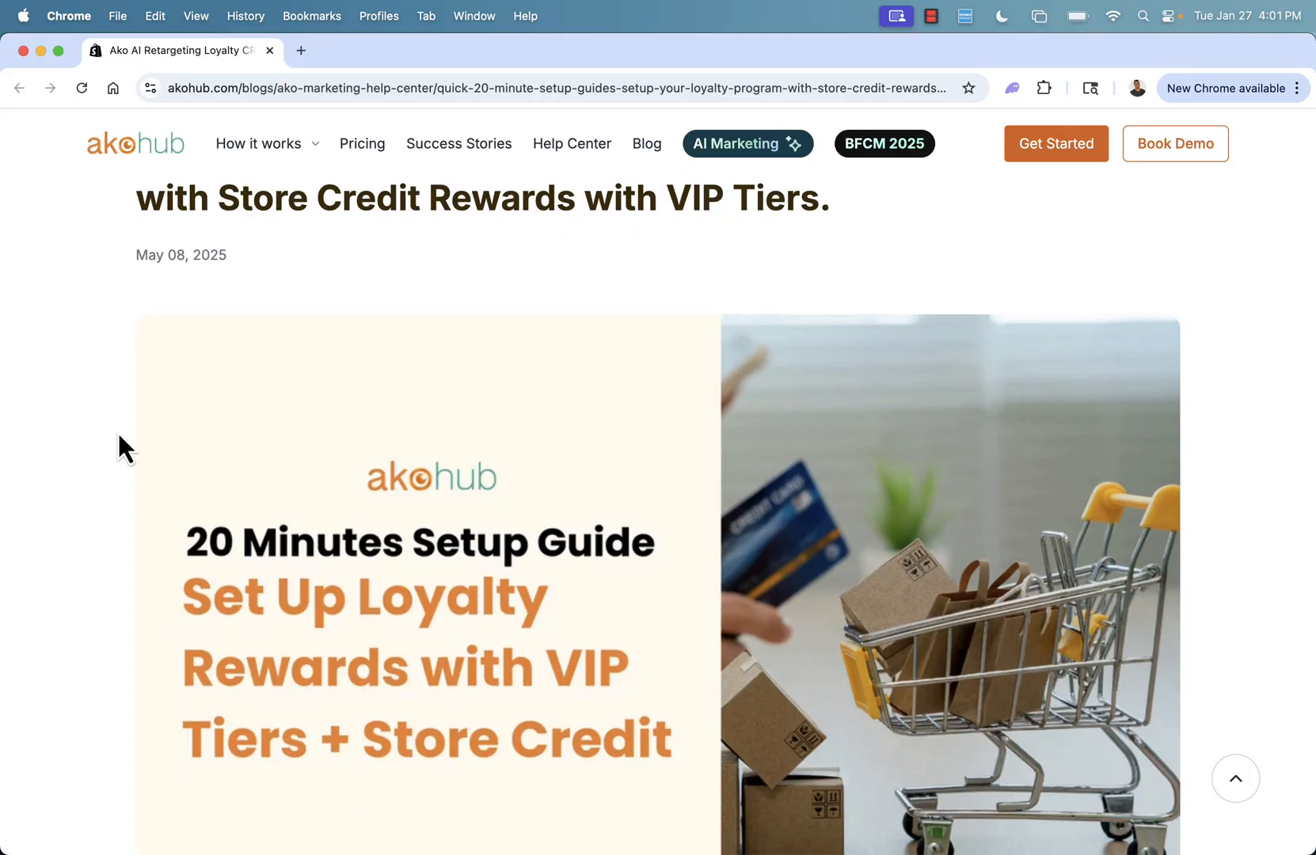
scroll(119, 437, "down", 1)
scroll(118, 436, "down", 10)
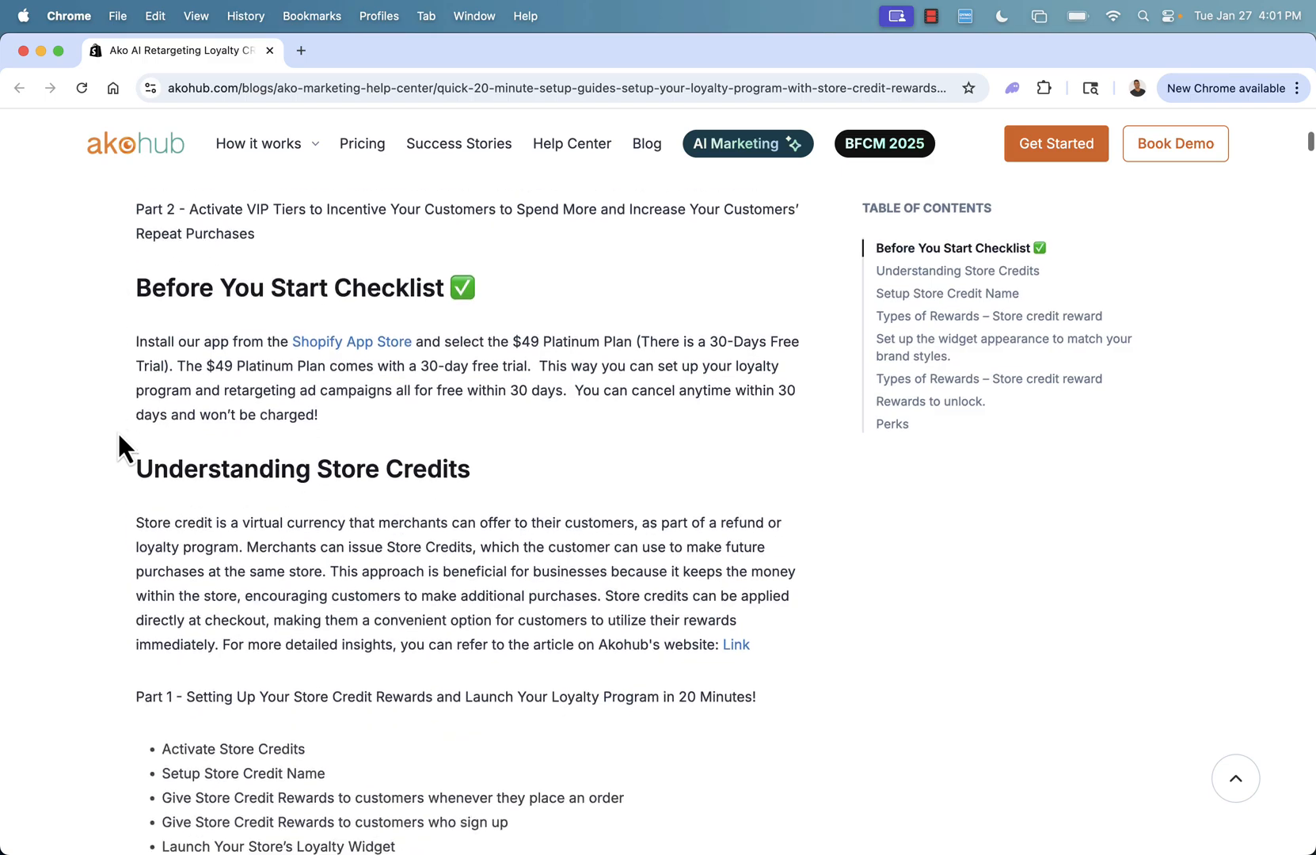
scroll(119, 436, "down", 15)
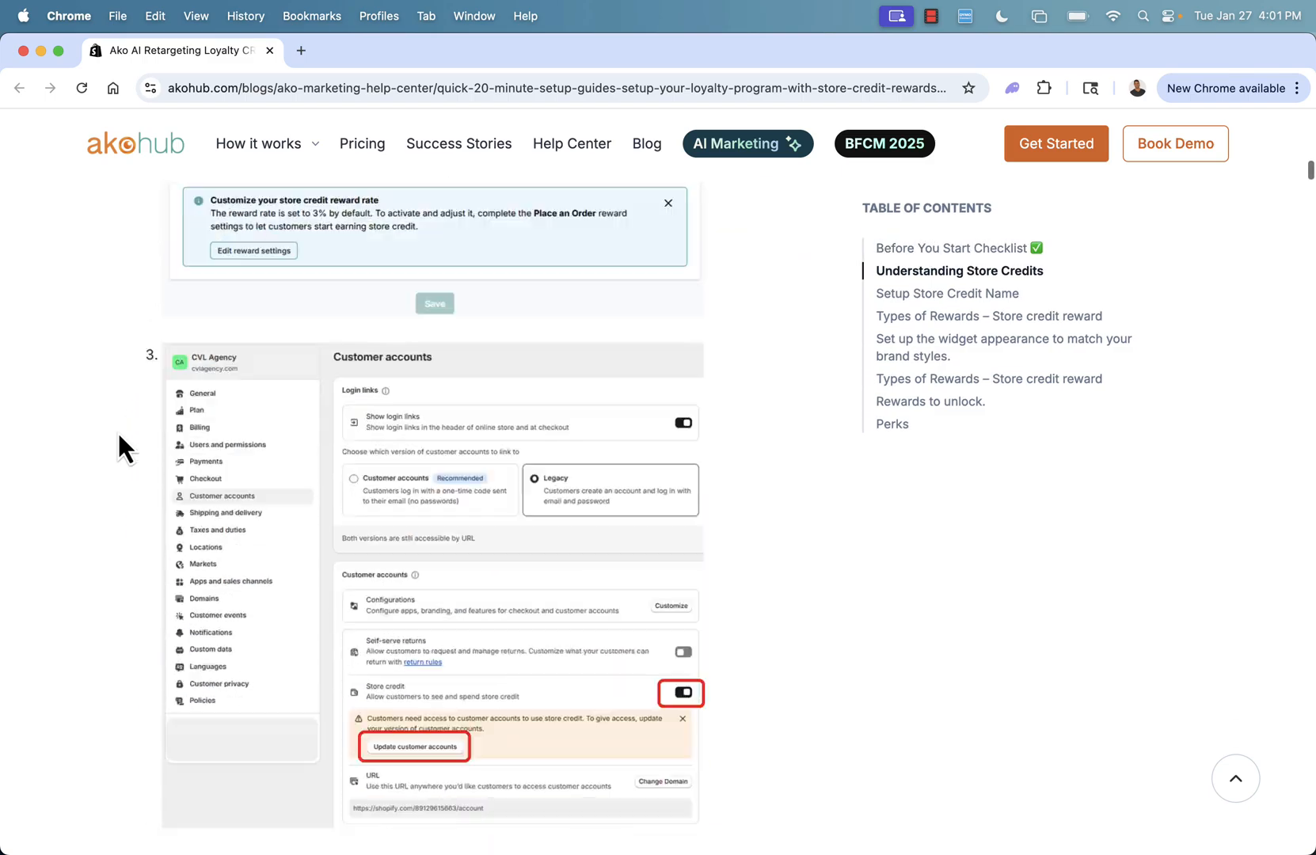
scroll(119, 436, "down", 20)
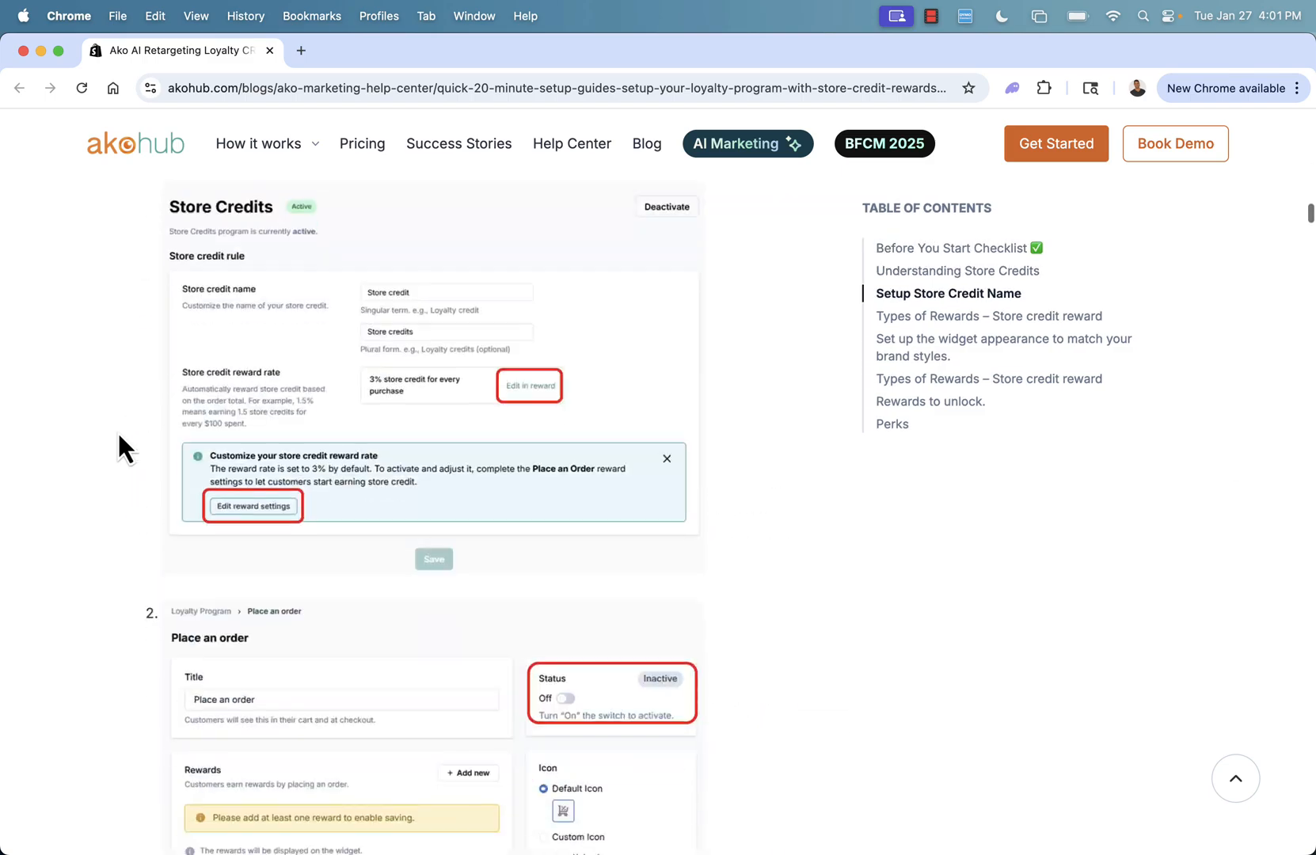
scroll(118, 435, "down", 5)
scroll(119, 435, "up", 20)
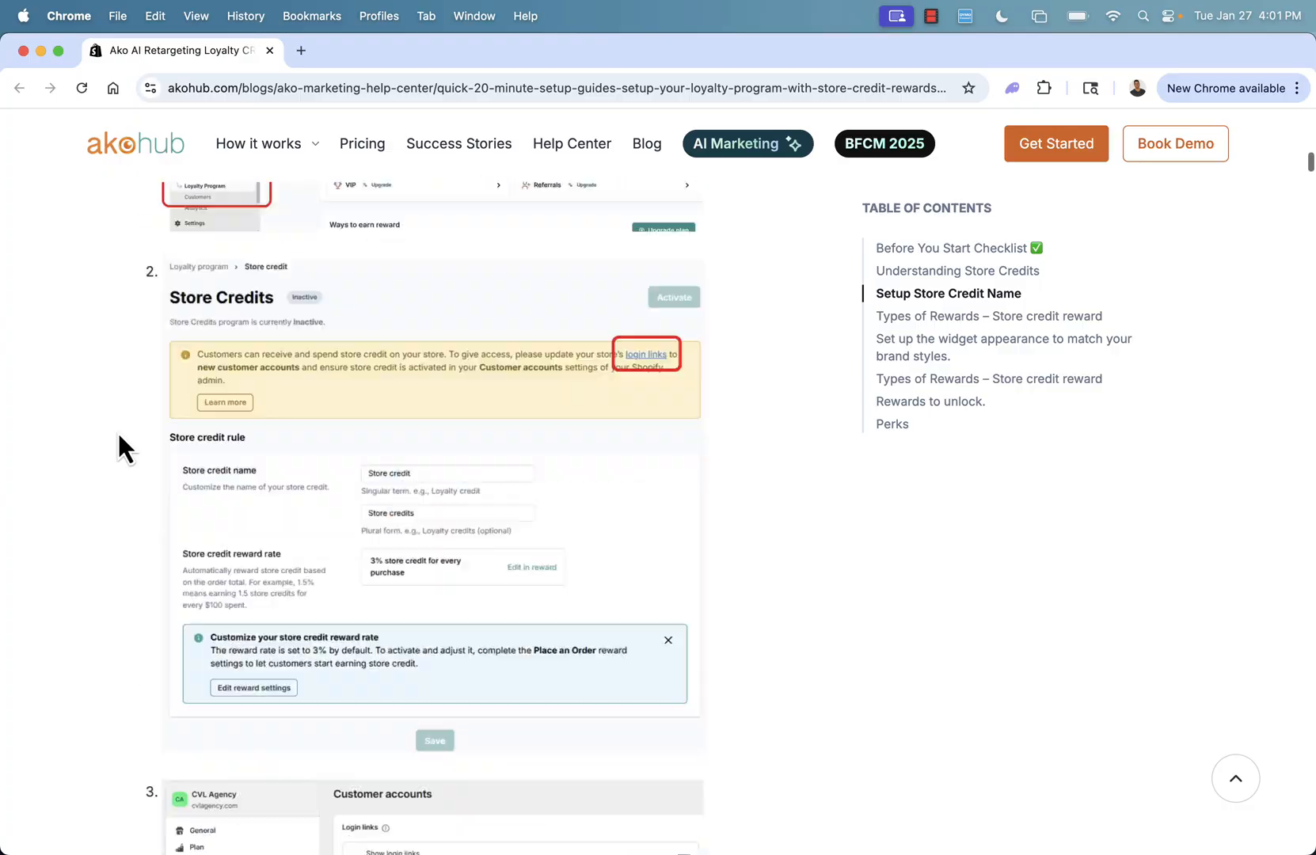
scroll(118, 433, "up", 5)
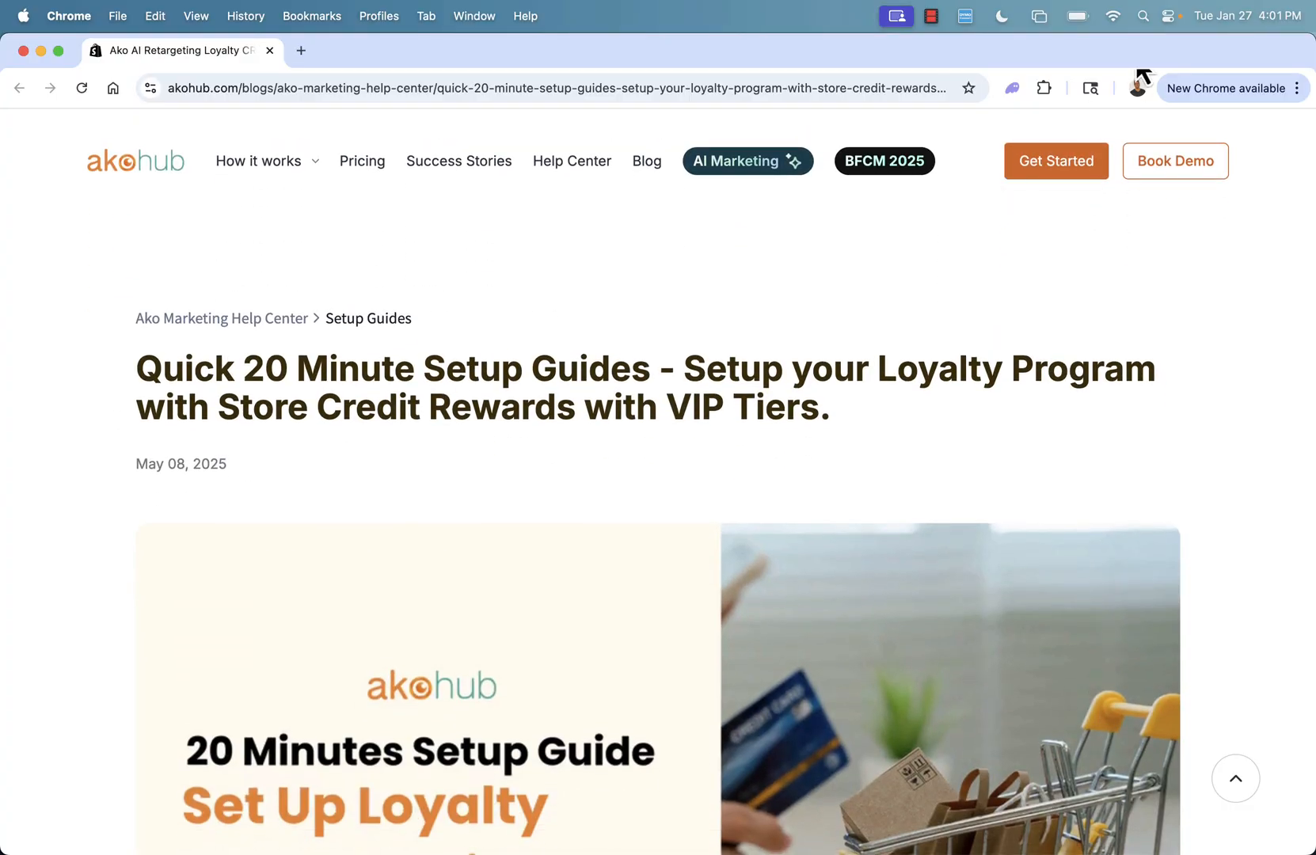
Step: Open Akohub's AI Marketing article and examine what the feature does and what it needs before setup
left_click(747, 160)
scroll(570, 516, "down", 1)
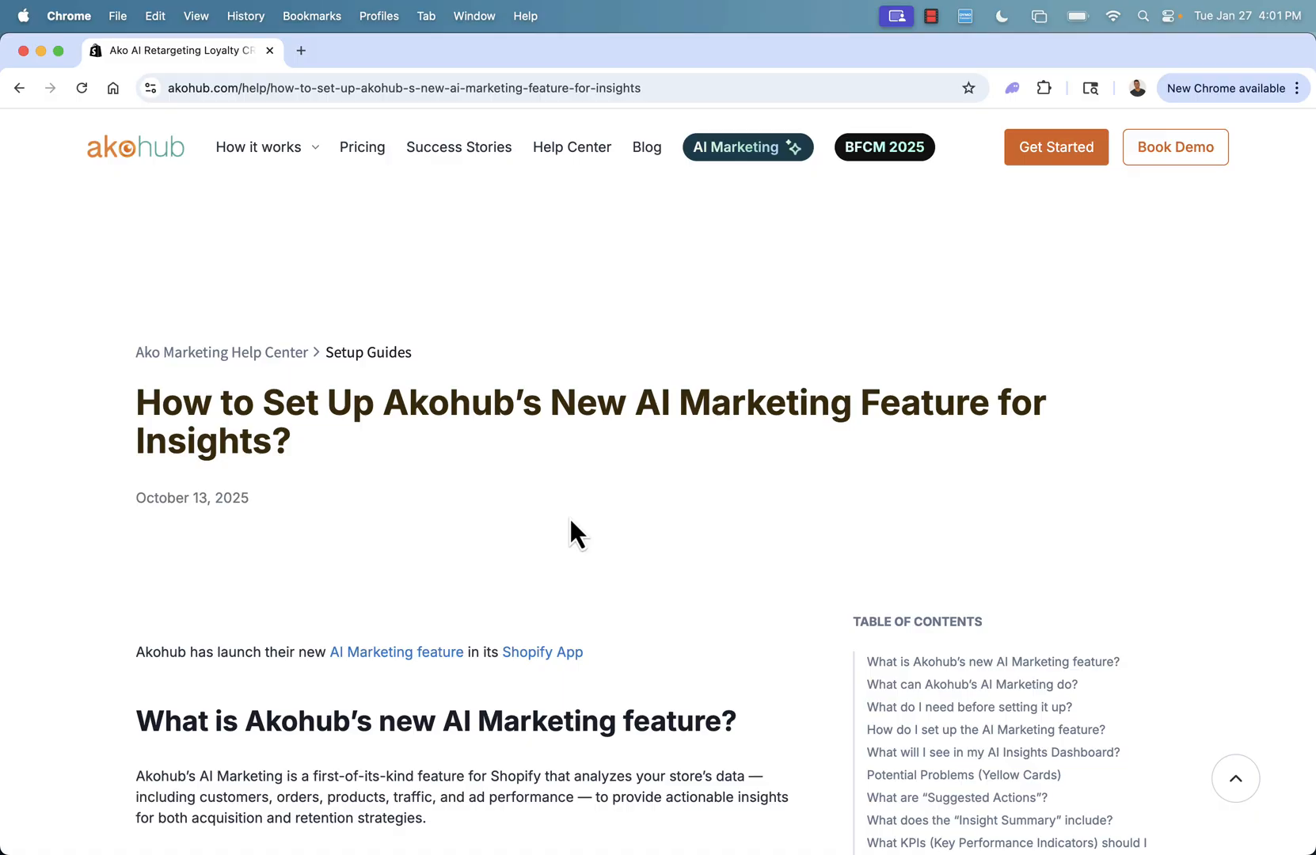
scroll(570, 521, "down", 8)
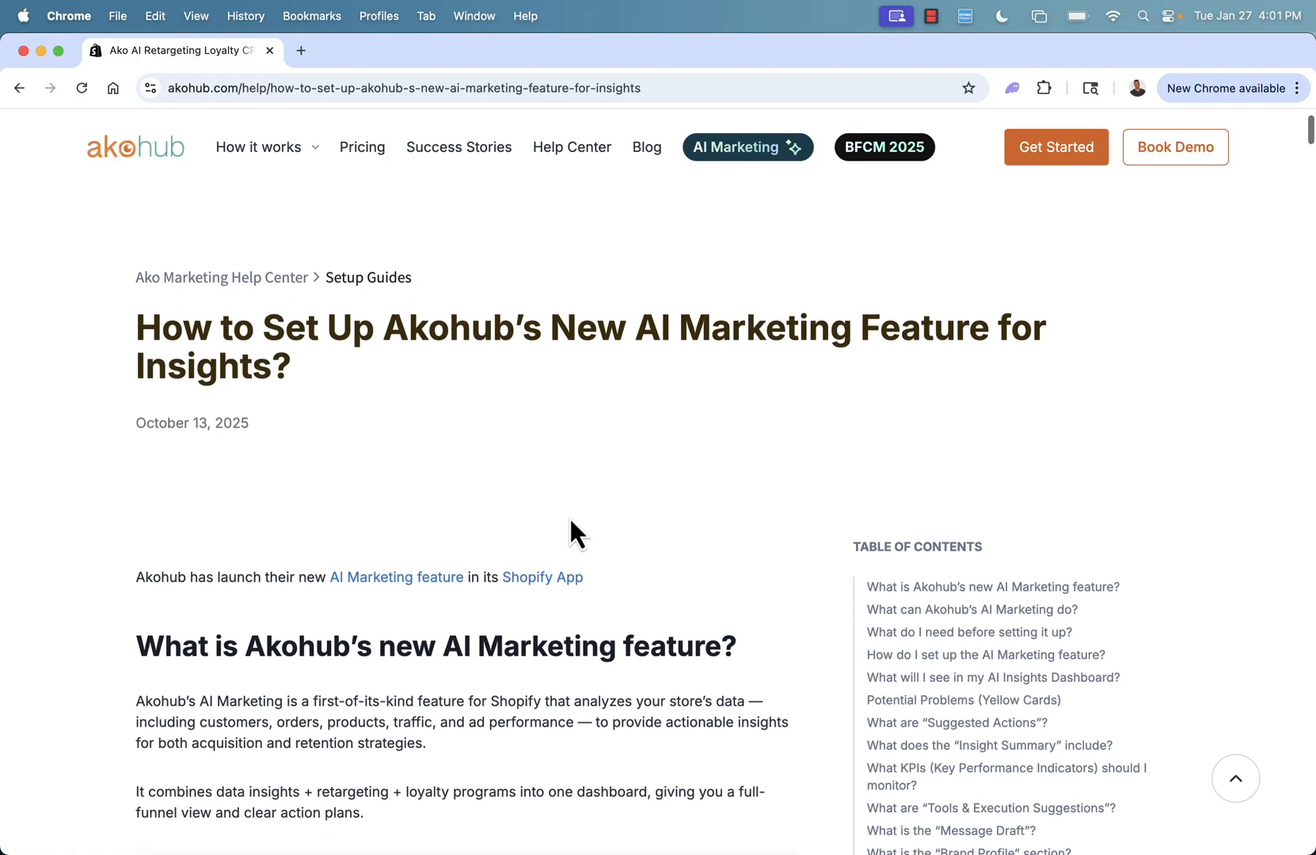
scroll(570, 516, "down", 9)
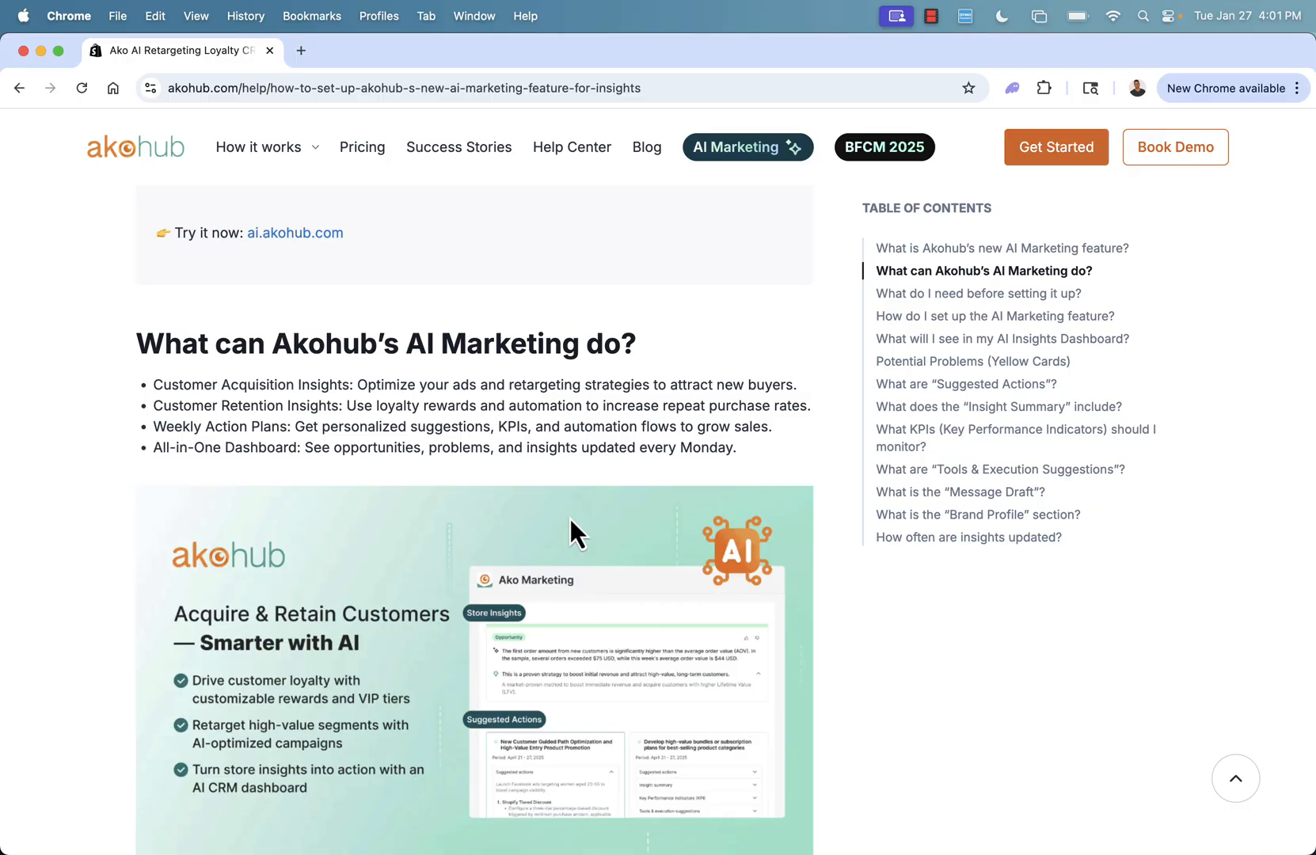
scroll(570, 519, "down", 5)
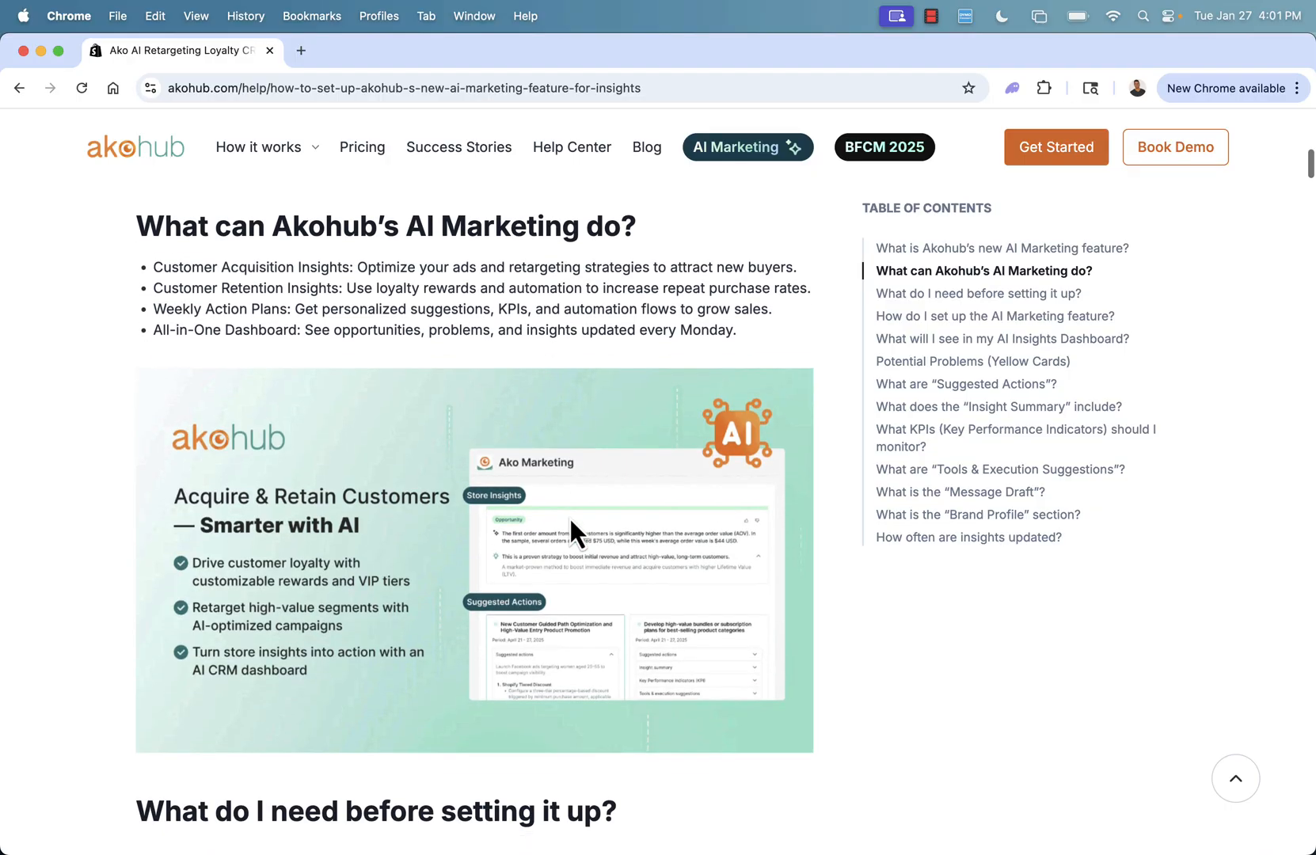
scroll(570, 517, "down", 2)
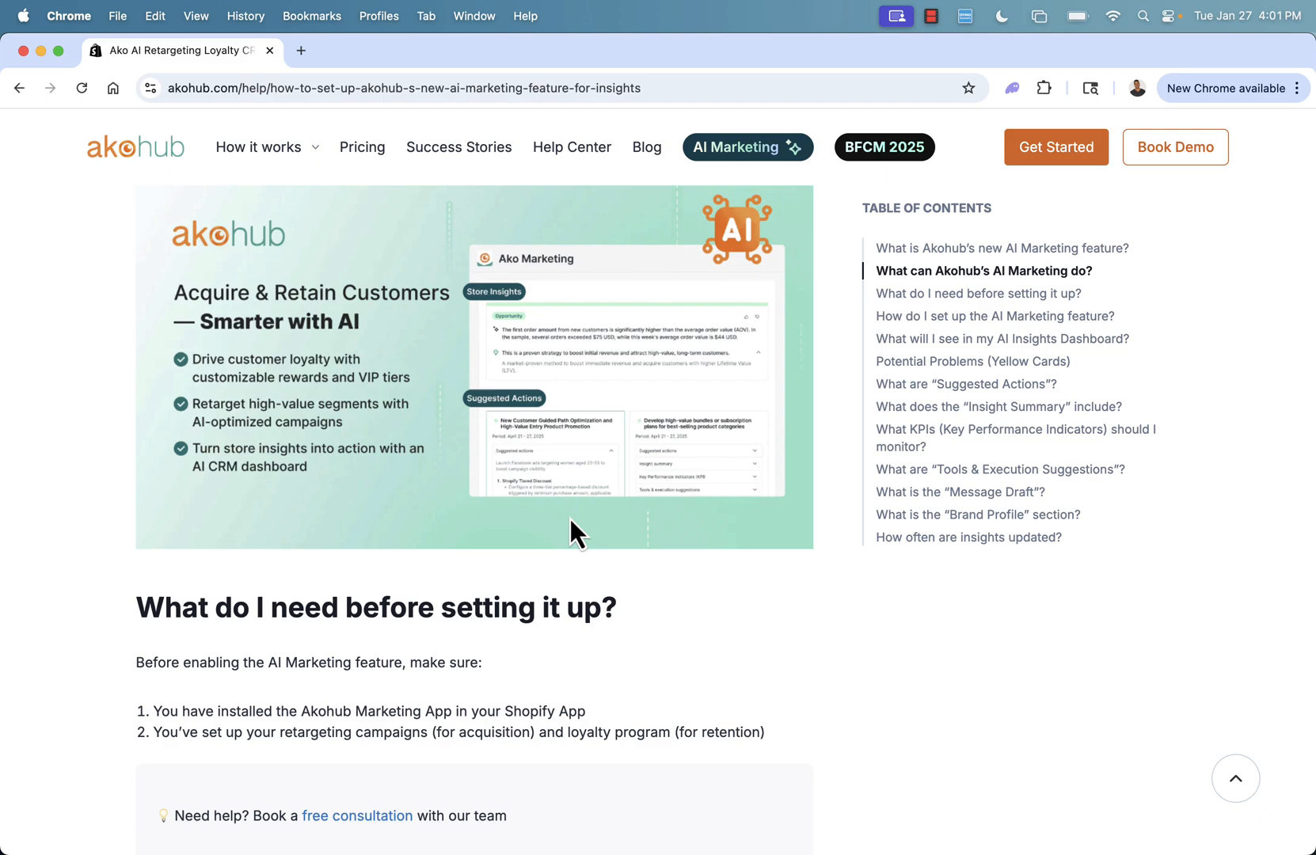
scroll(570, 519, "down", 5)
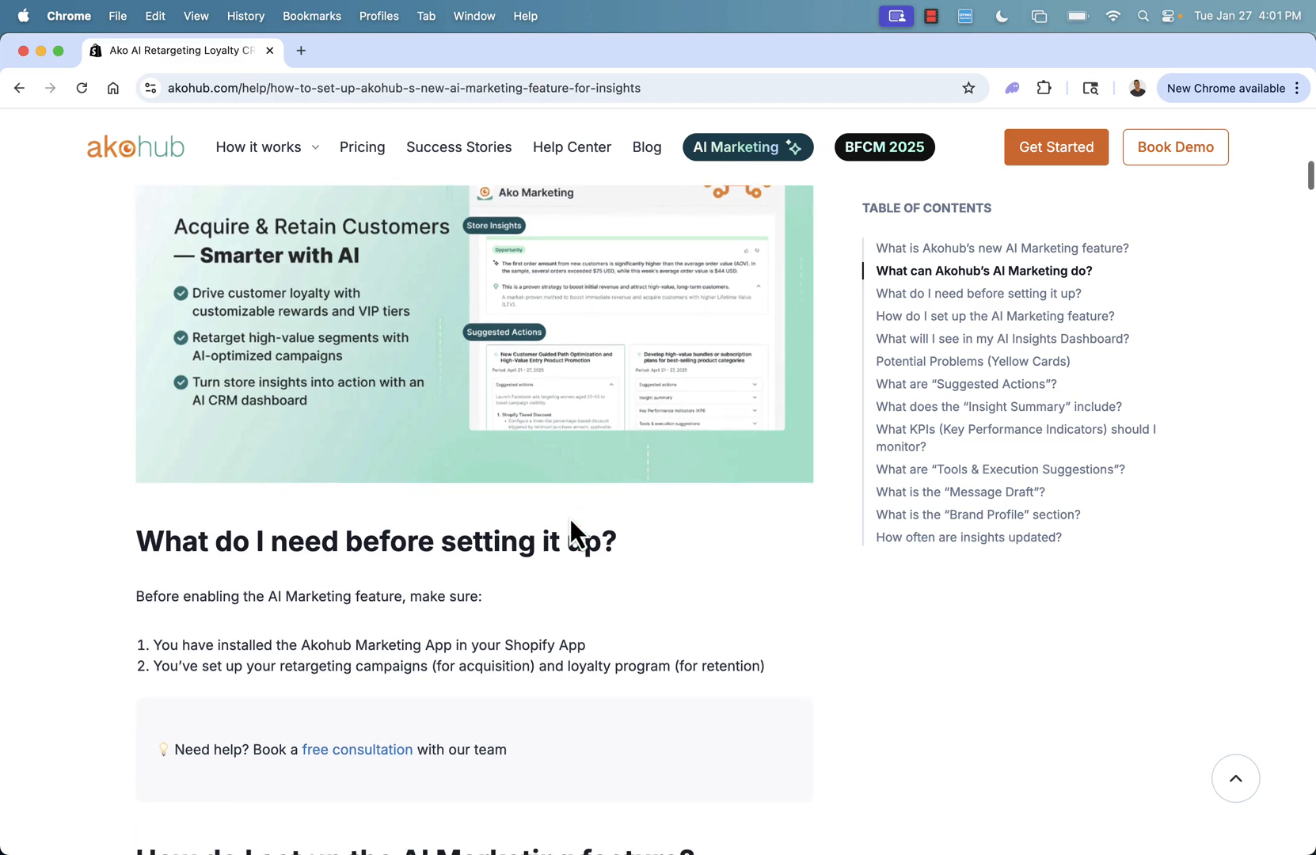
scroll(569, 516, "down", 10)
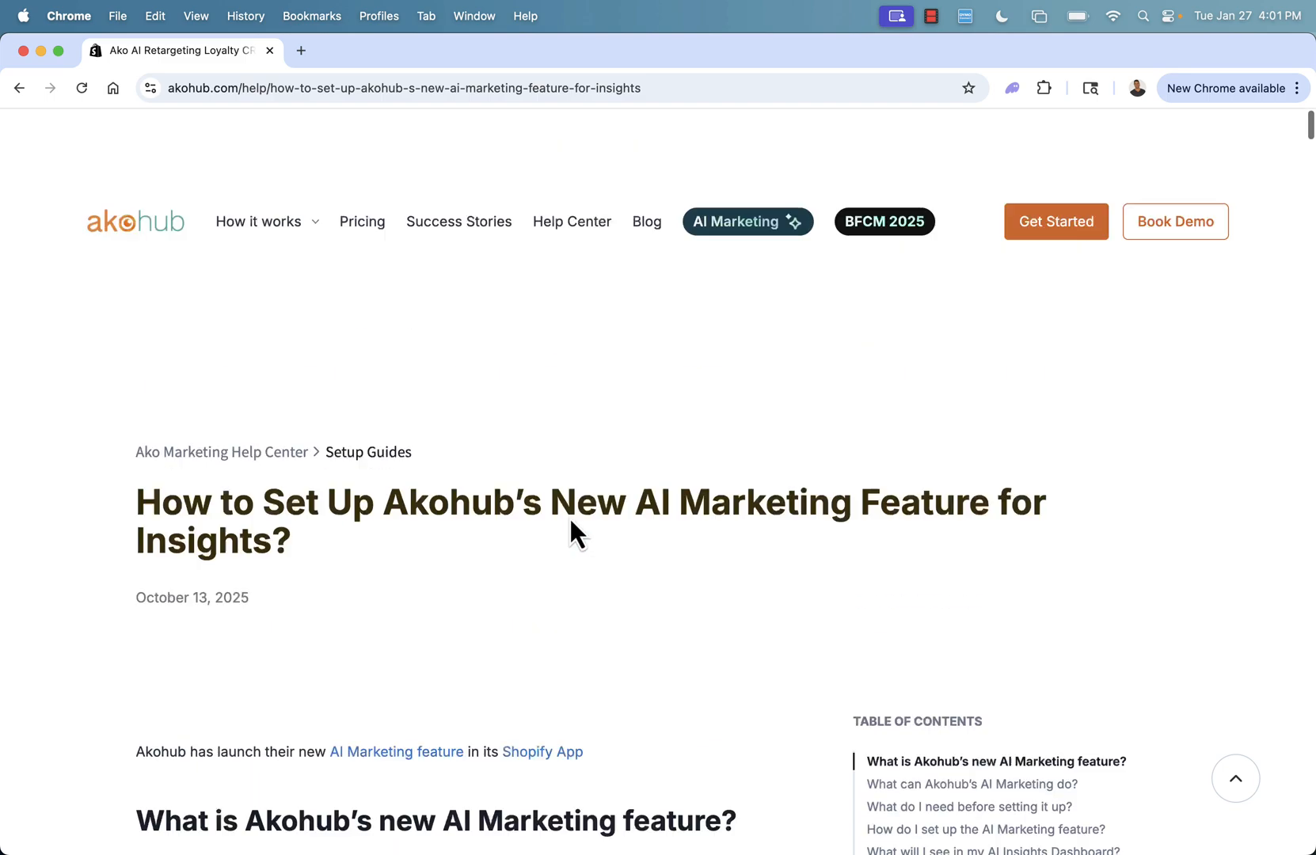
scroll(570, 516, "down", 1)
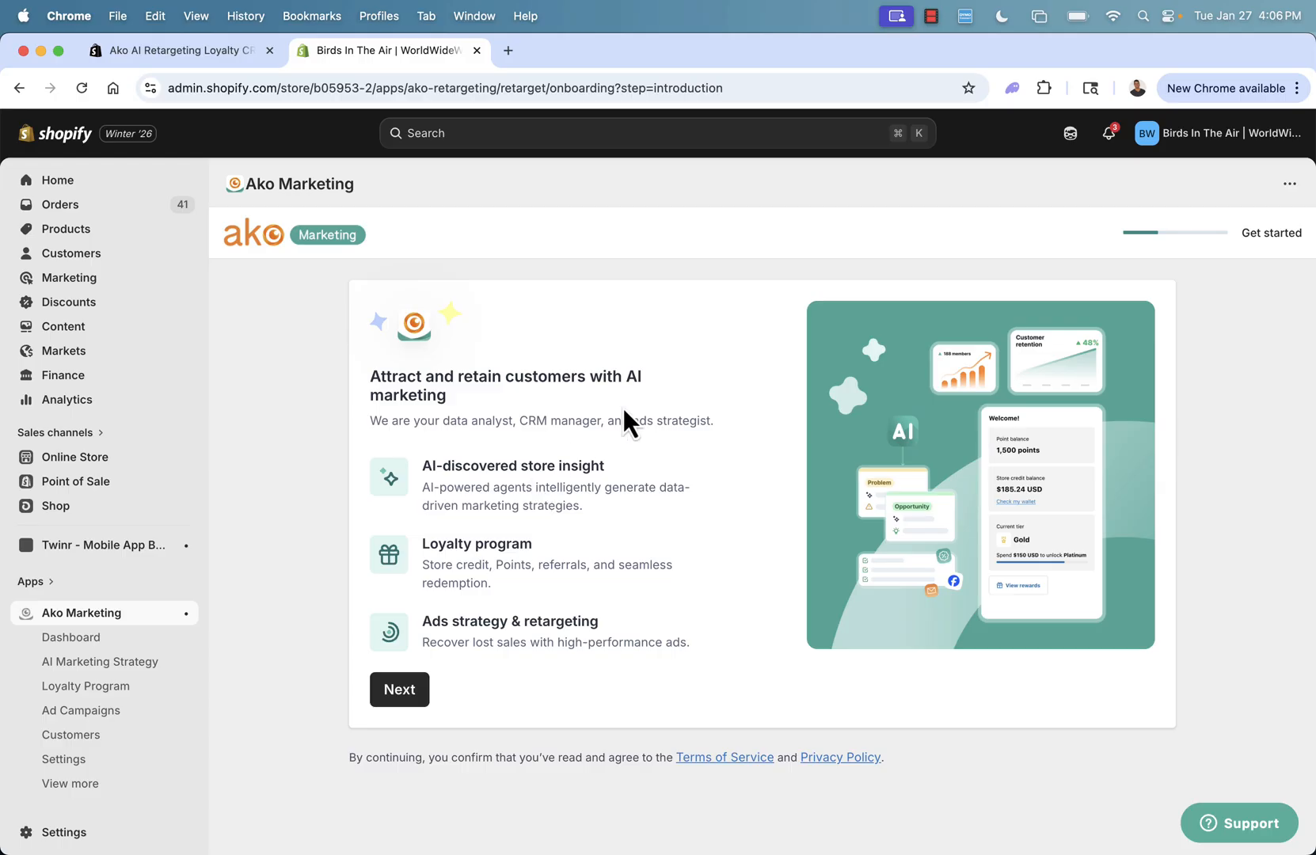
Step: Begin the Ako Marketing onboarding and answer the survey with product category Clothing & Fashion and team size 2 - 10
left_click(418, 703)
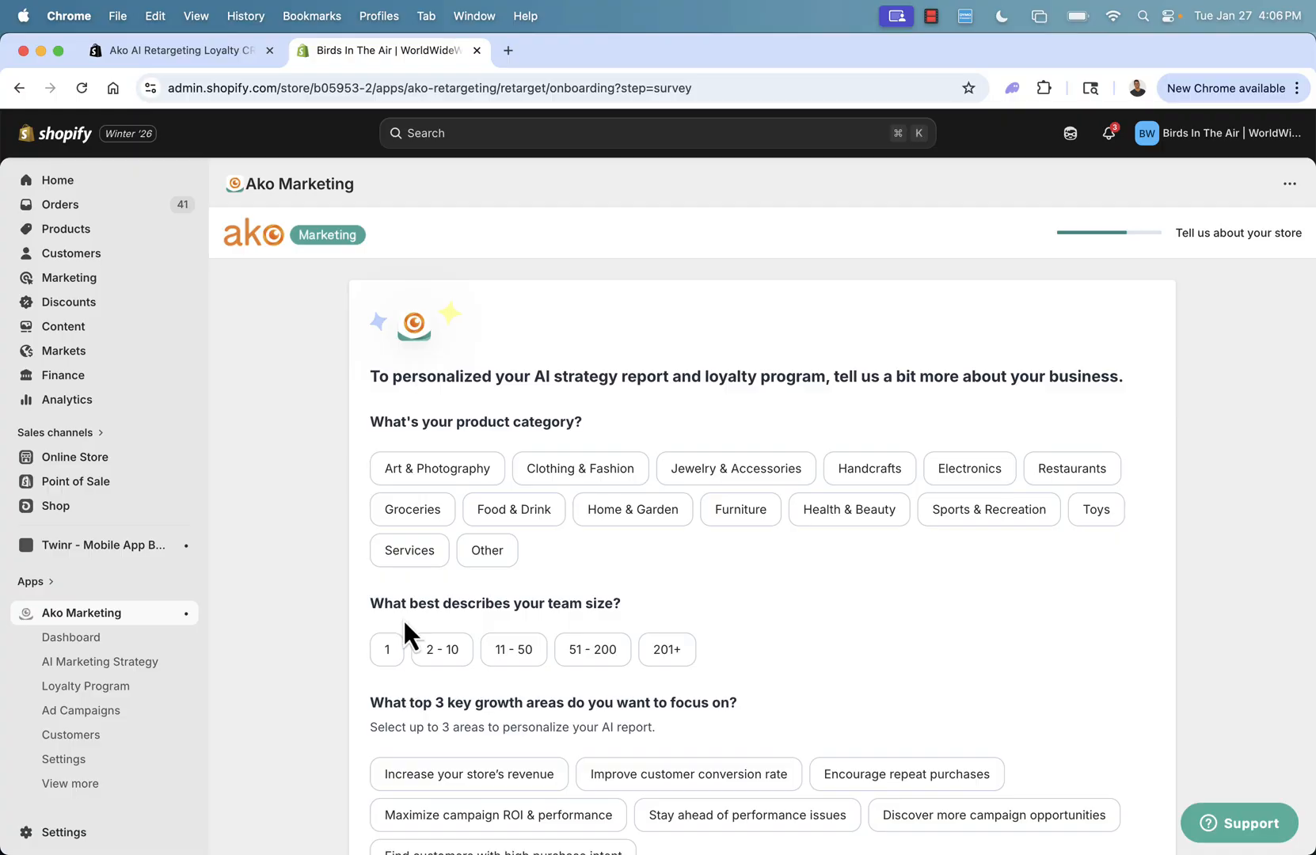
scroll(403, 619, "down", 3)
left_click(579, 332)
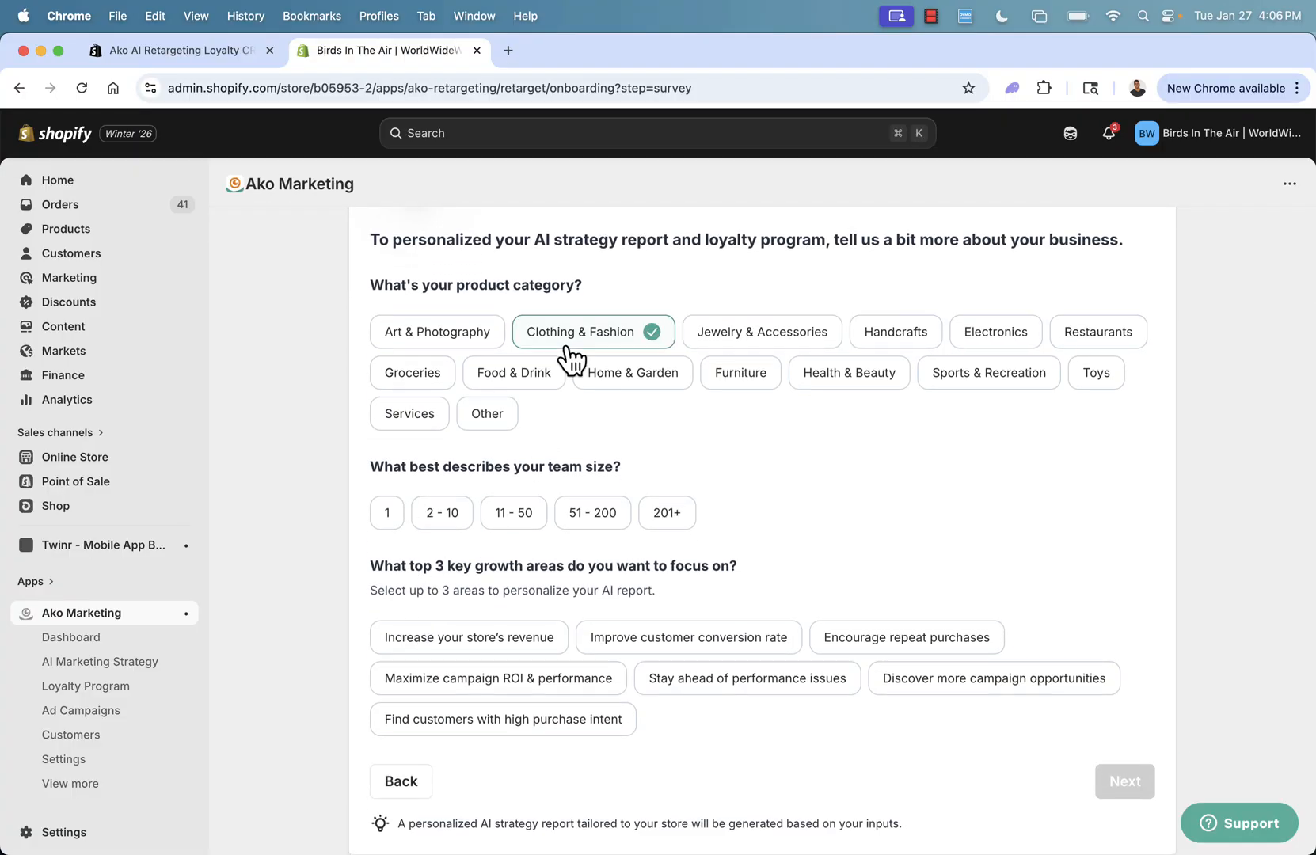
left_click(441, 516)
scroll(490, 647, "down", 1)
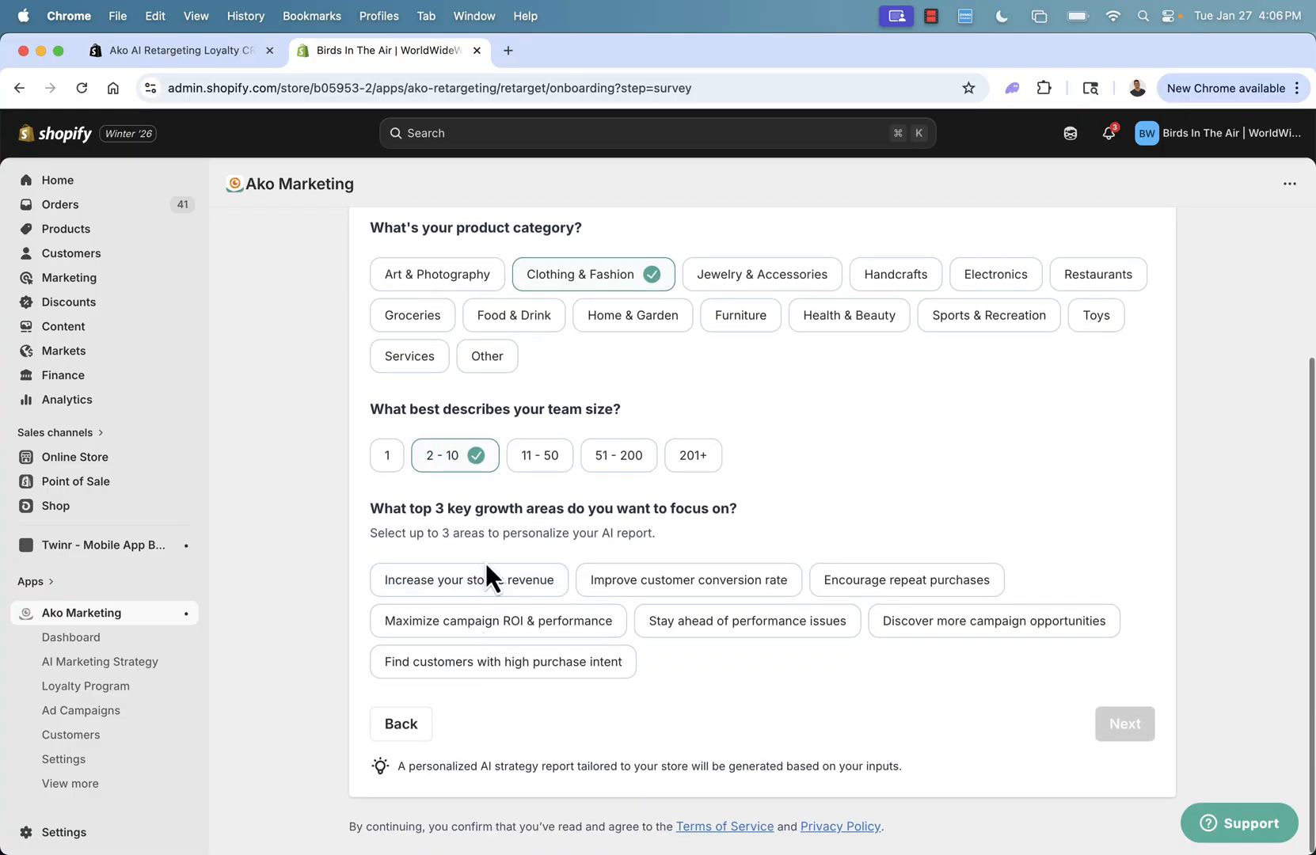
Step: Submit the survey with growth areas Increase your store's revenue, Maximize campaign ROI & performance, and Stay ahead of performance issues
left_click(487, 579)
left_click(572, 624)
left_click(765, 625)
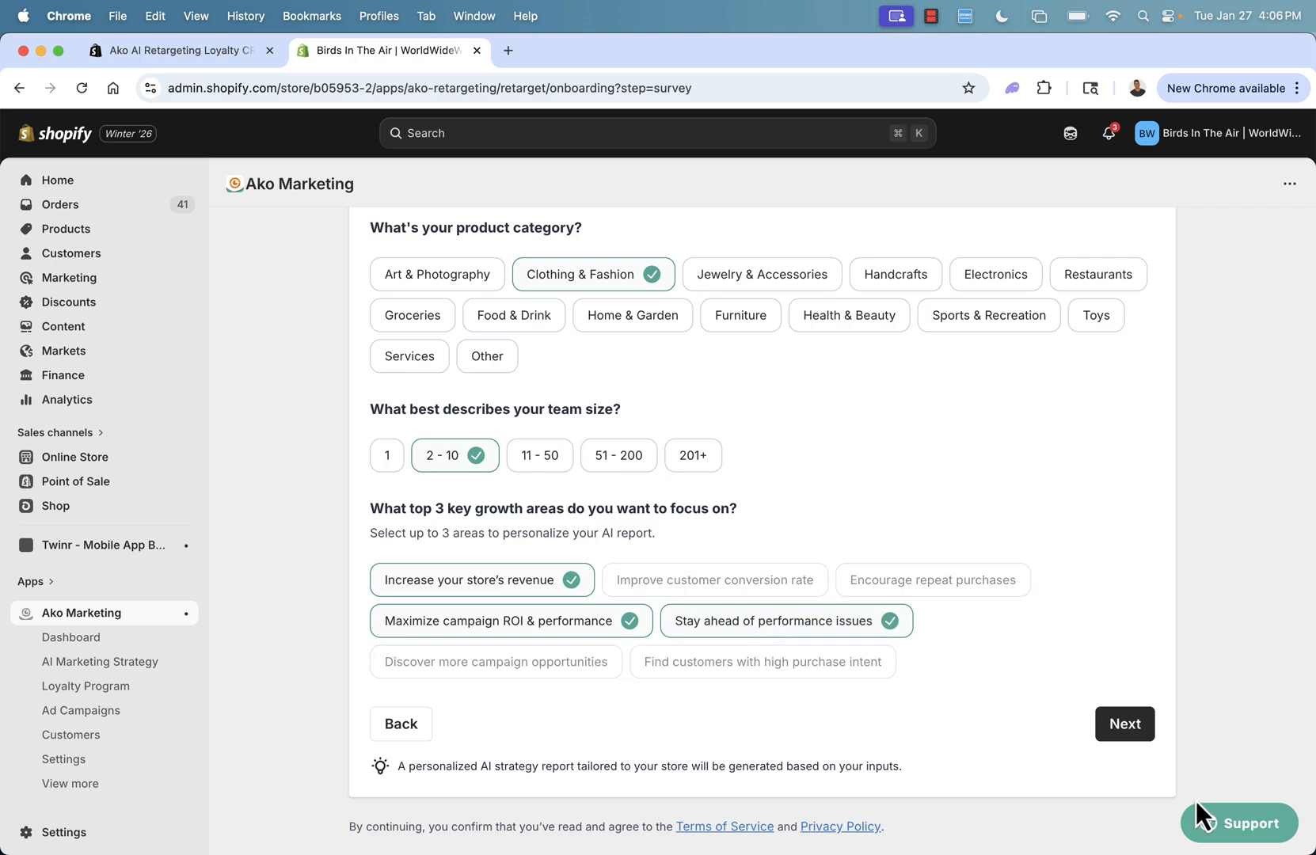
scroll(1132, 533, "up", 3)
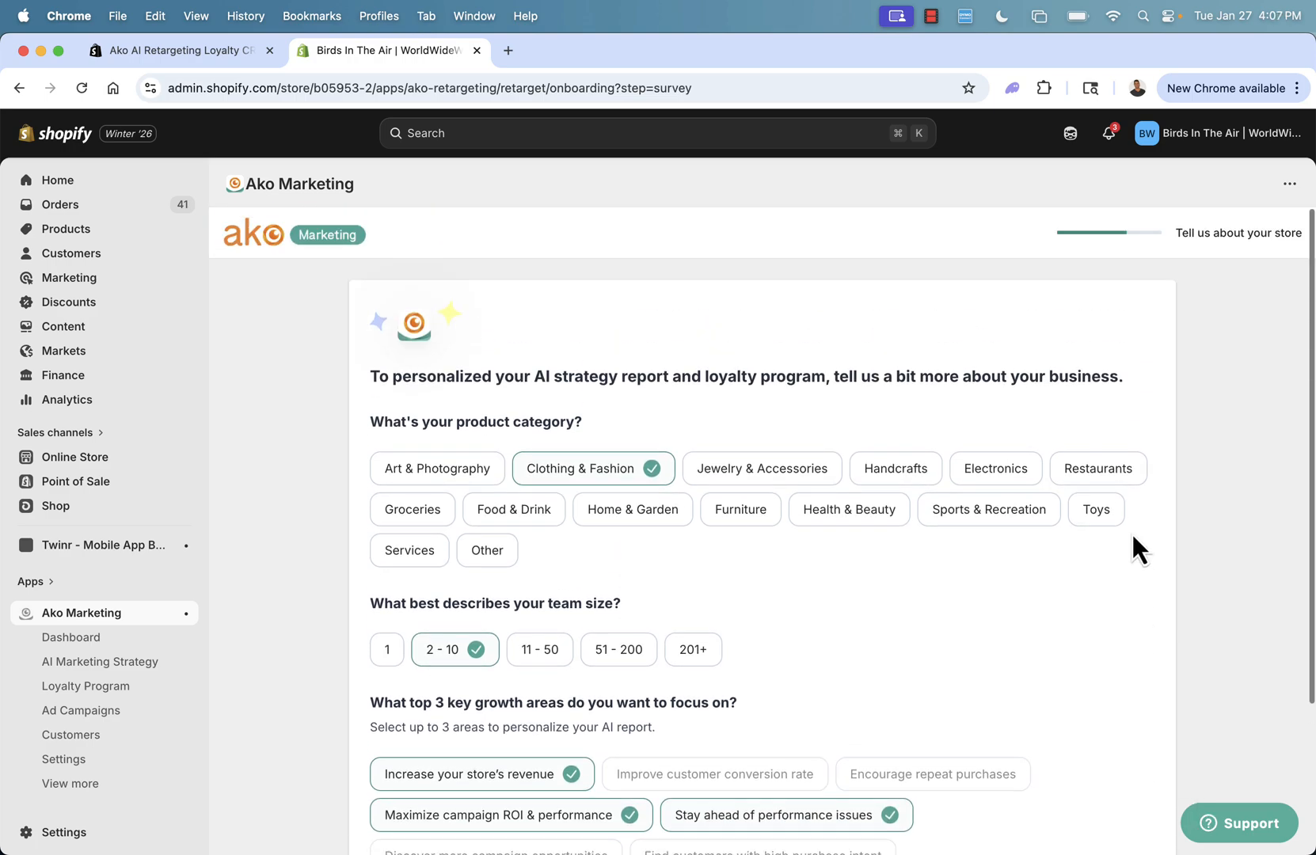
scroll(1133, 533, "down", 5)
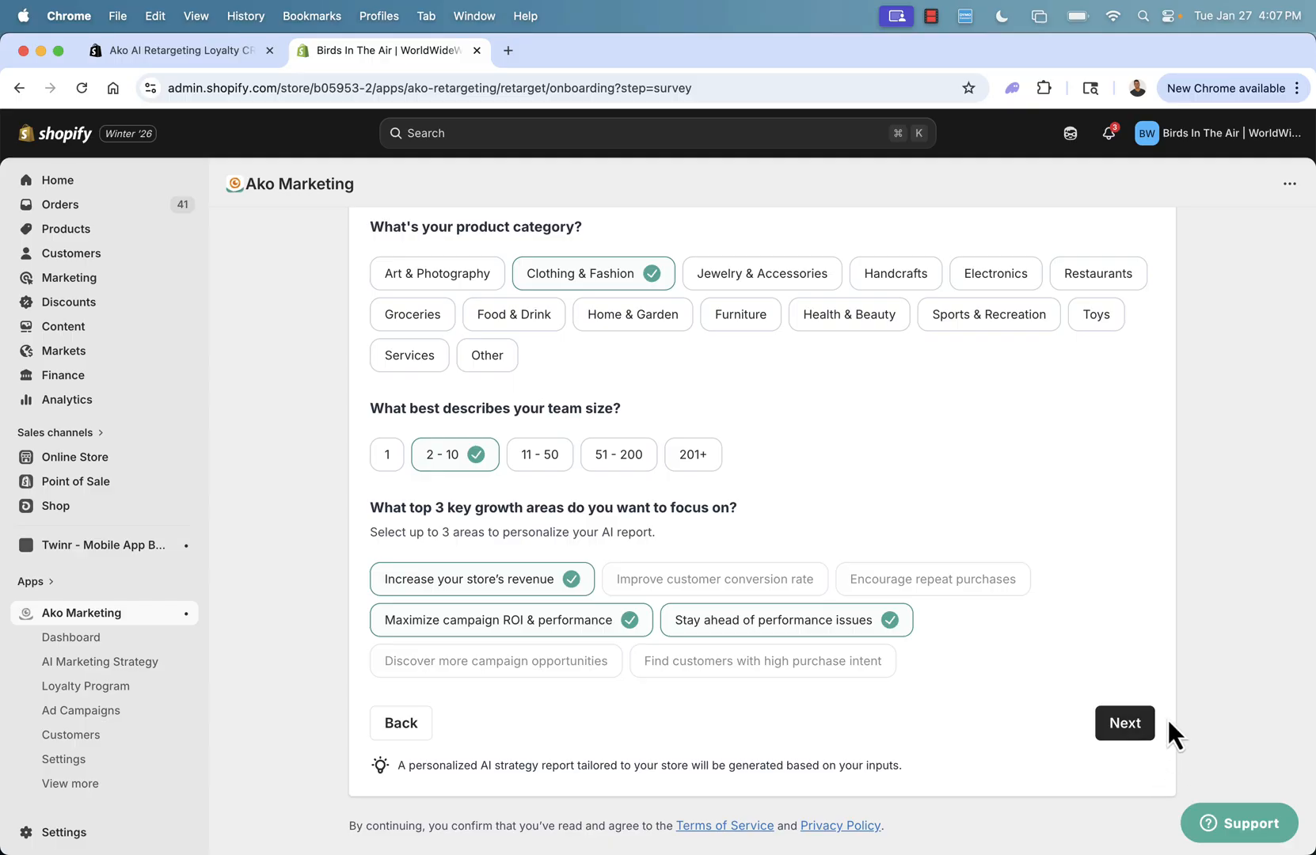
left_click(1127, 727)
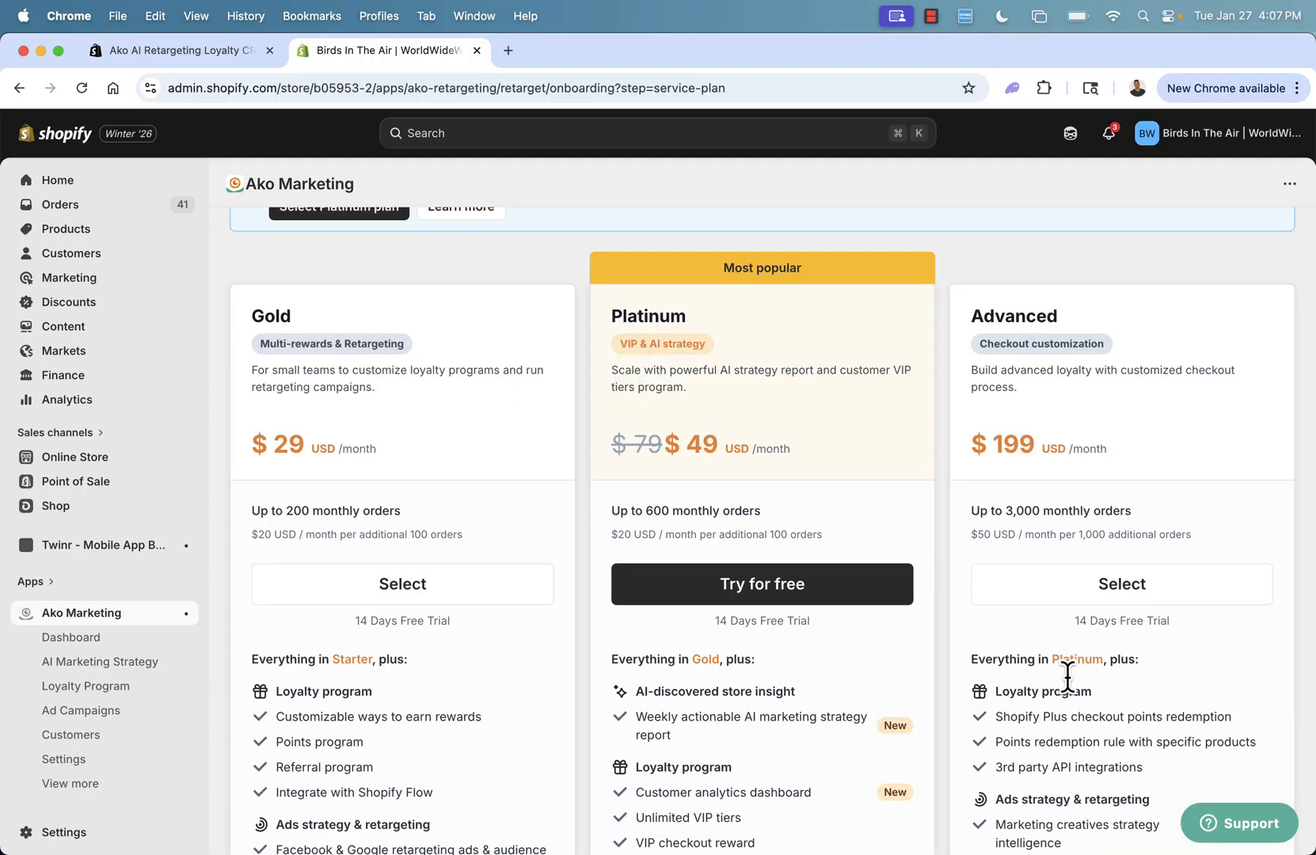
Step: Compare the Gold, Platinum and Advanced plans by monthly price, order limit and included features
scroll(934, 518, "up", 3)
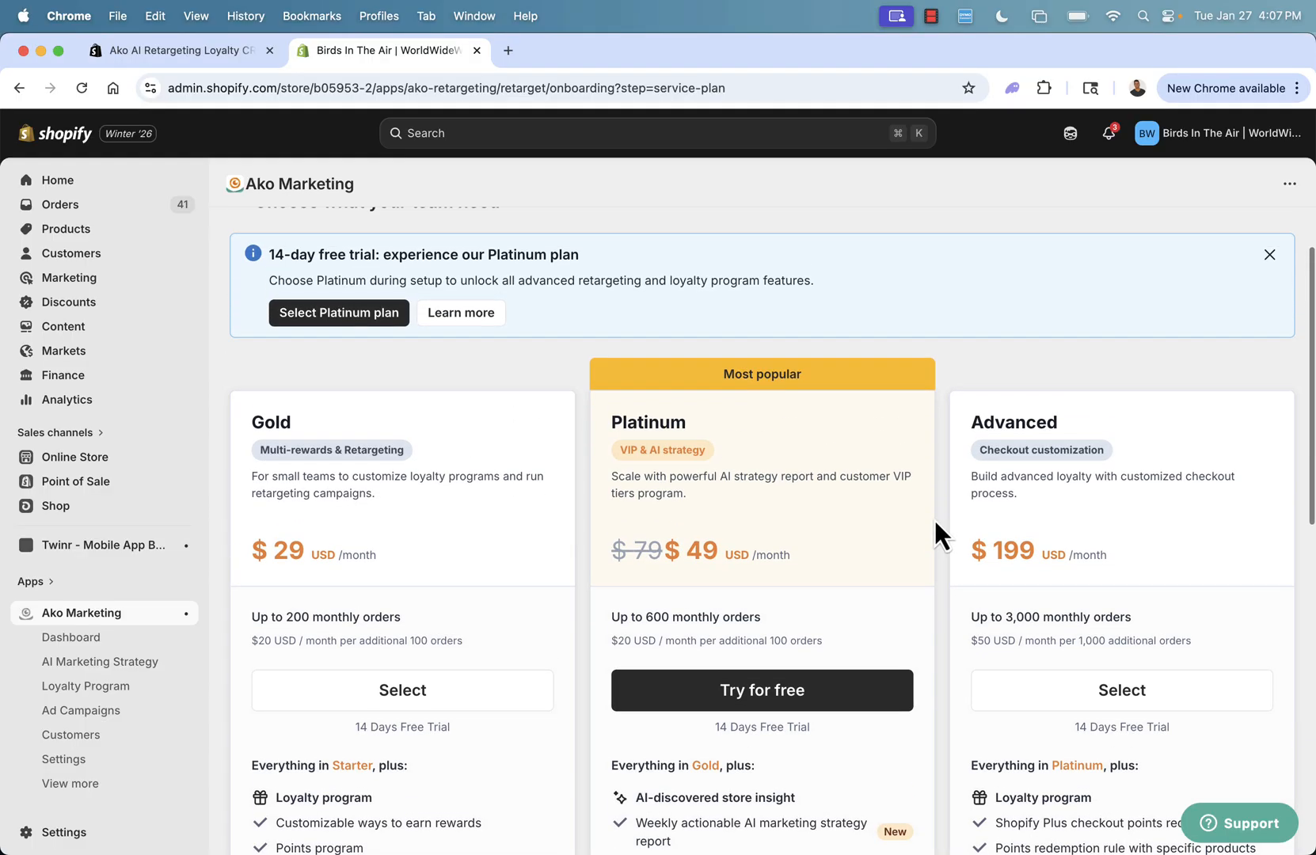
scroll(934, 517, "down", 3)
scroll(934, 517, "down", 2)
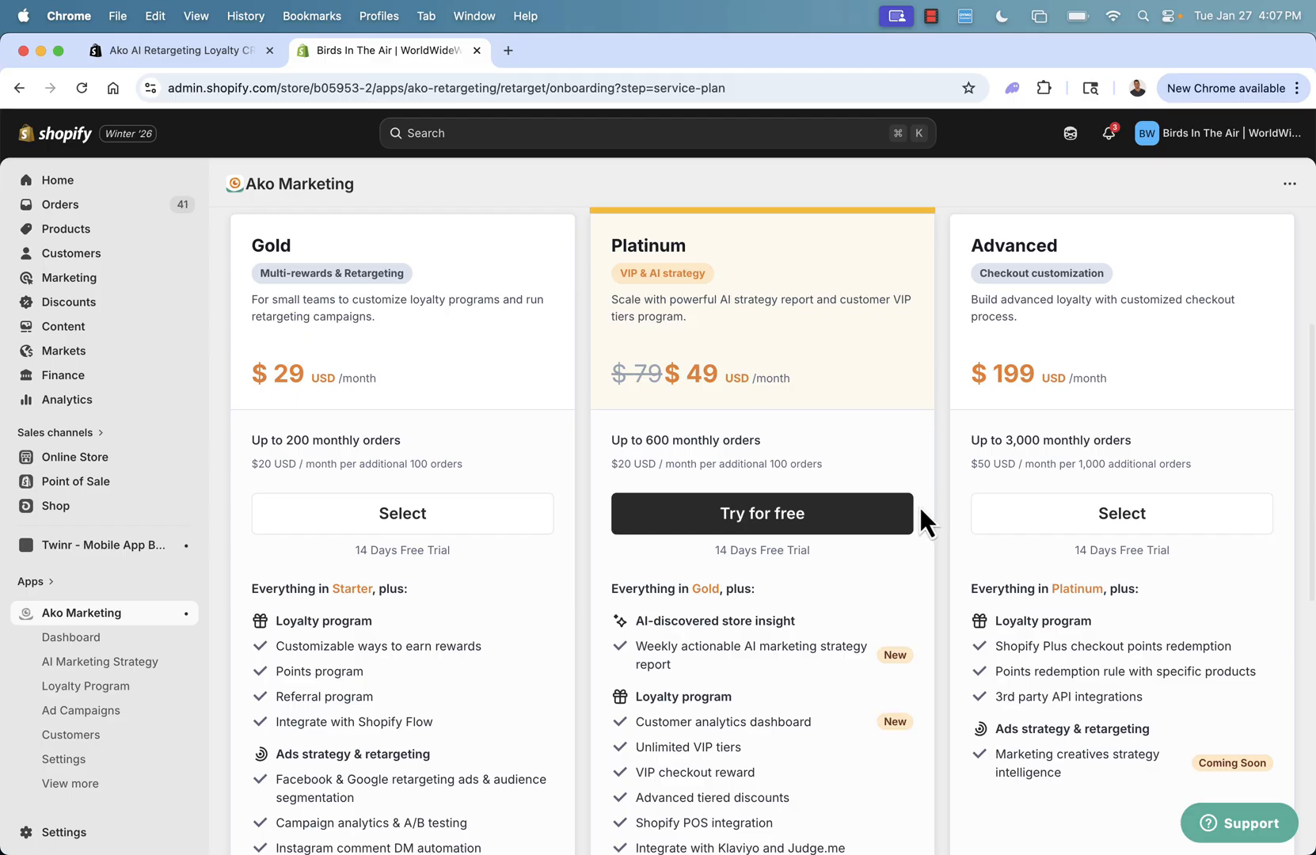
scroll(658, 392, "down", 2)
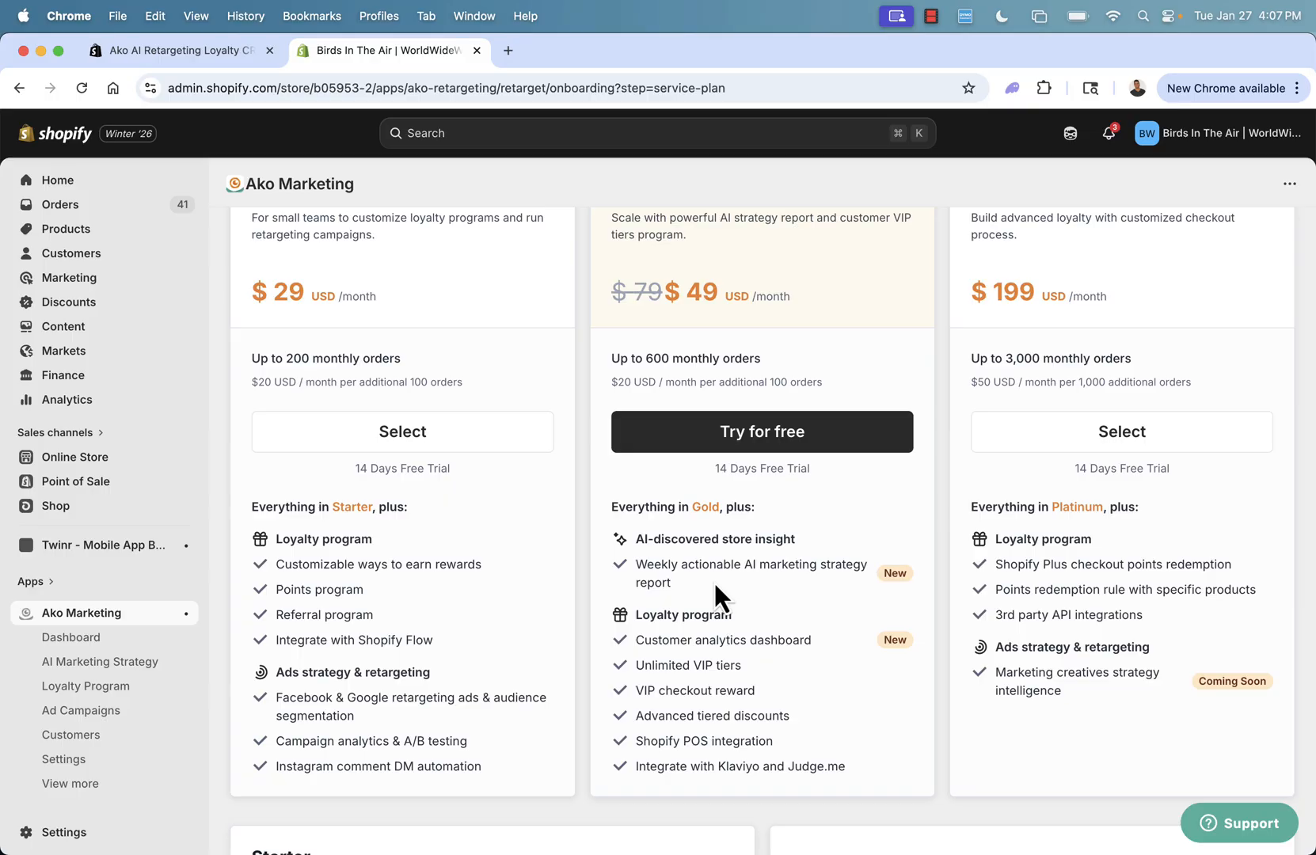
scroll(714, 592, "down", 1)
triple_click(641, 354)
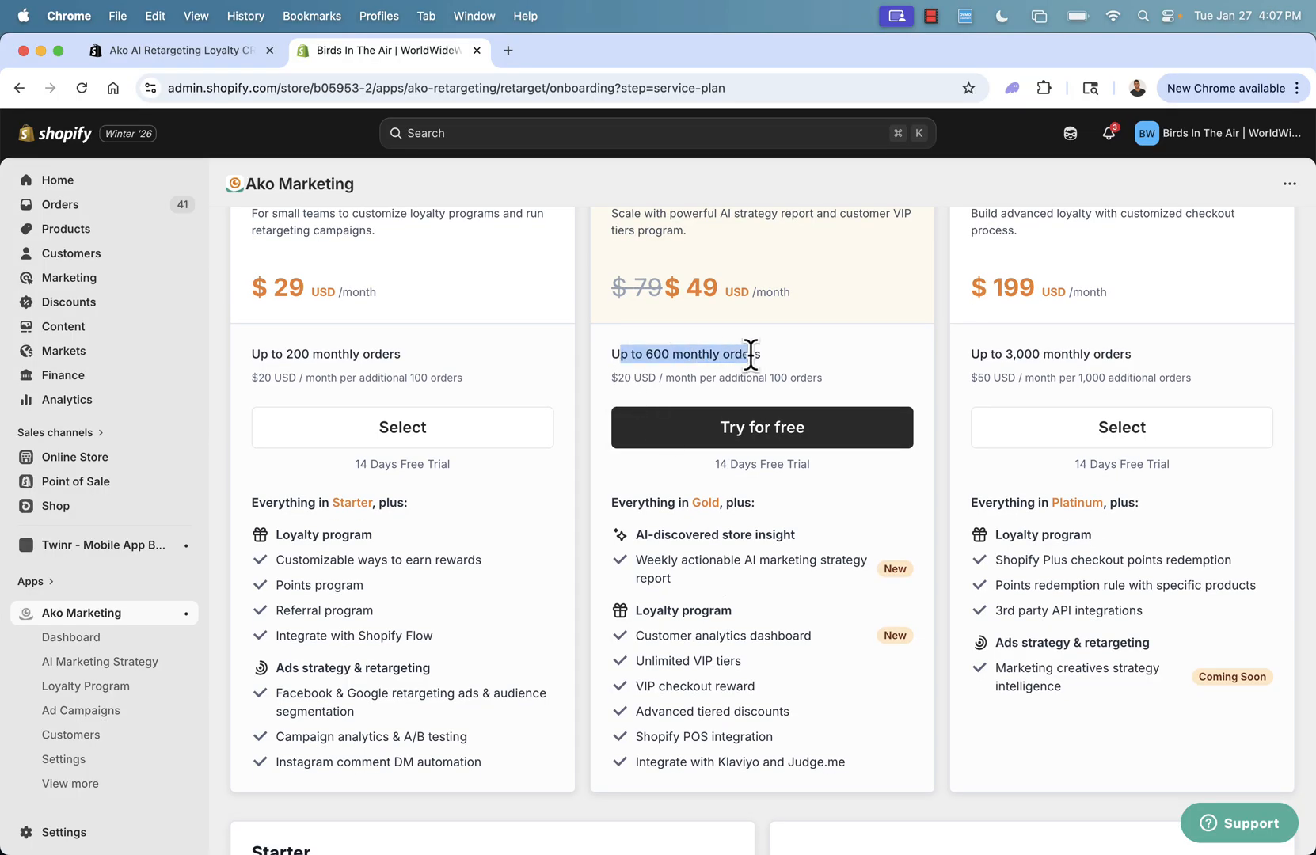
left_click(750, 354)
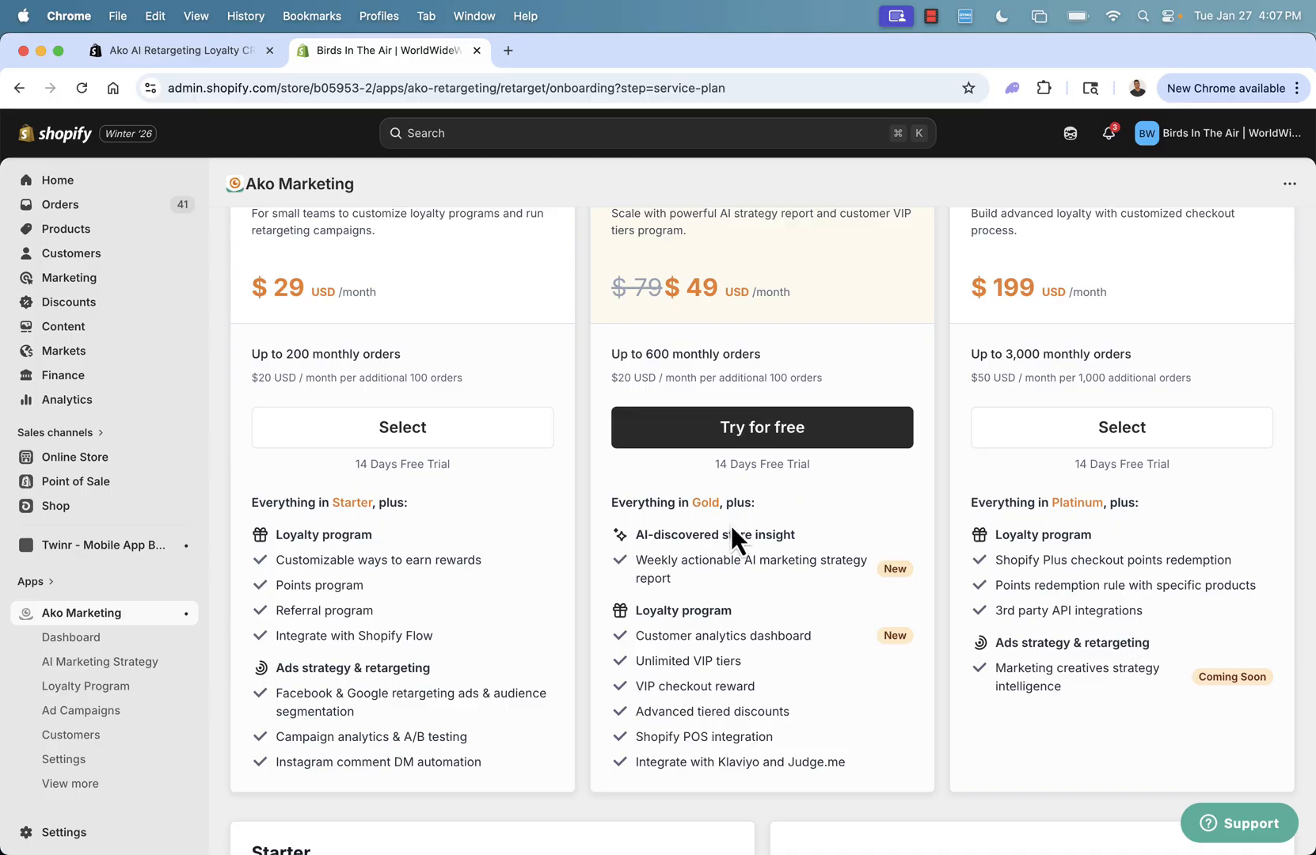
Step: Start the 14-day free trial of the Platinum plan and approve its subscription
scroll(706, 585, "up", 3)
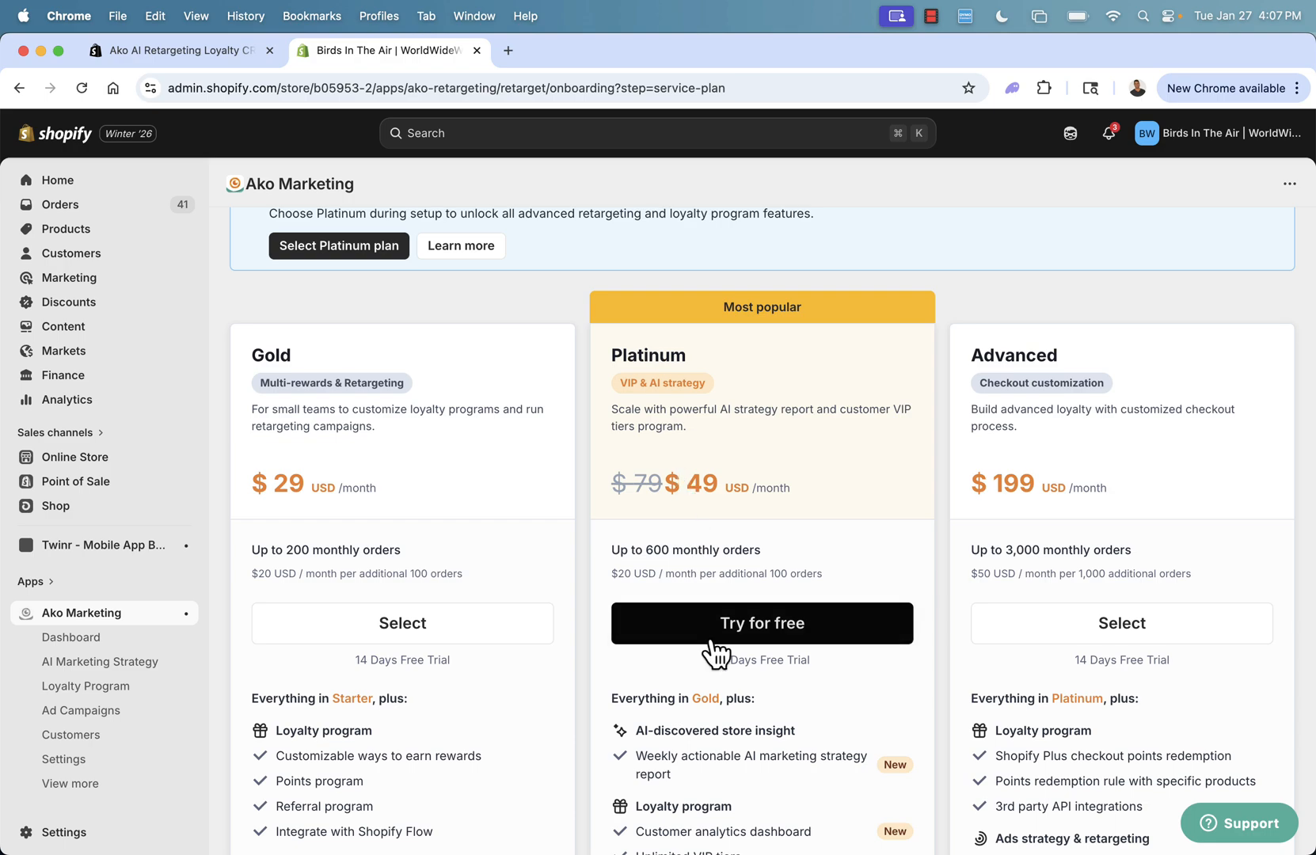
left_click(790, 643)
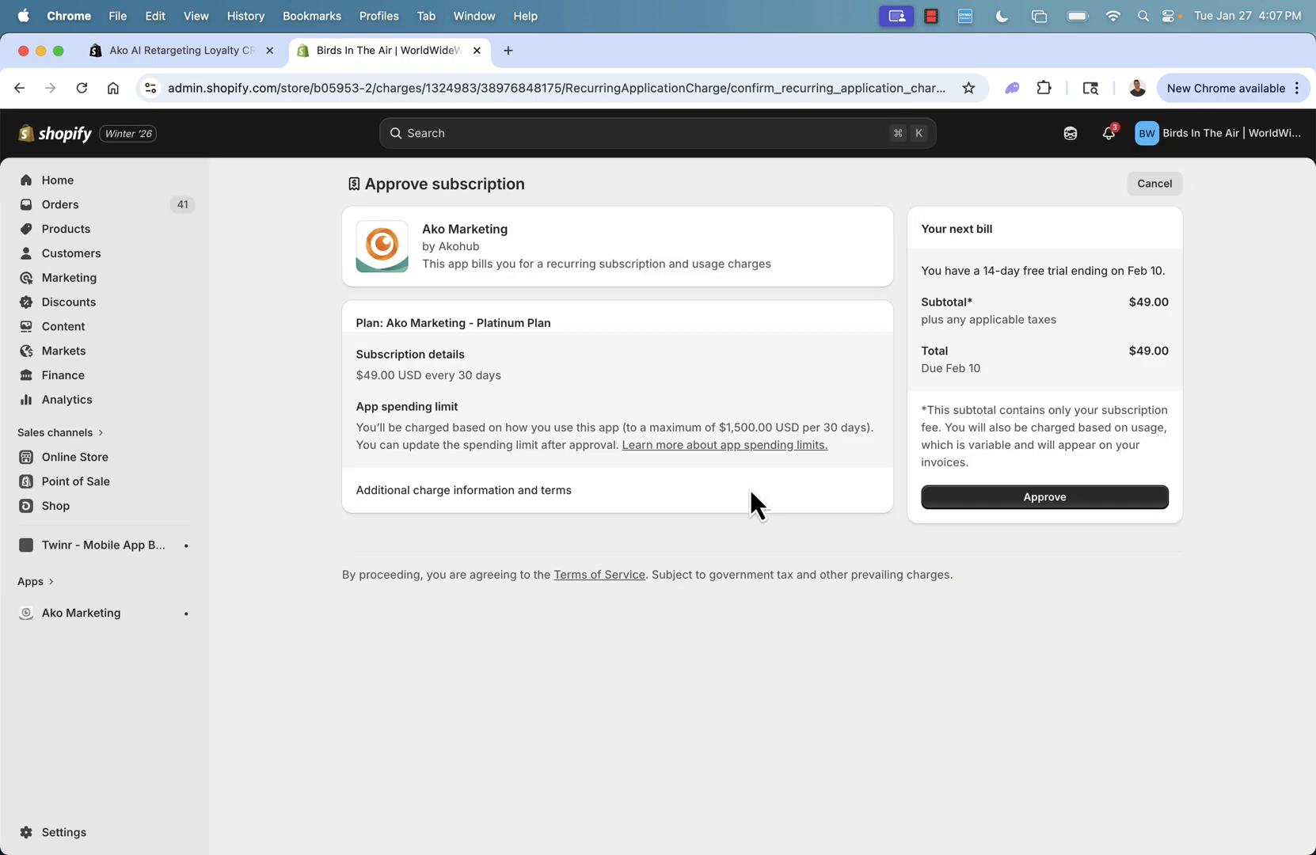
left_click(1022, 507)
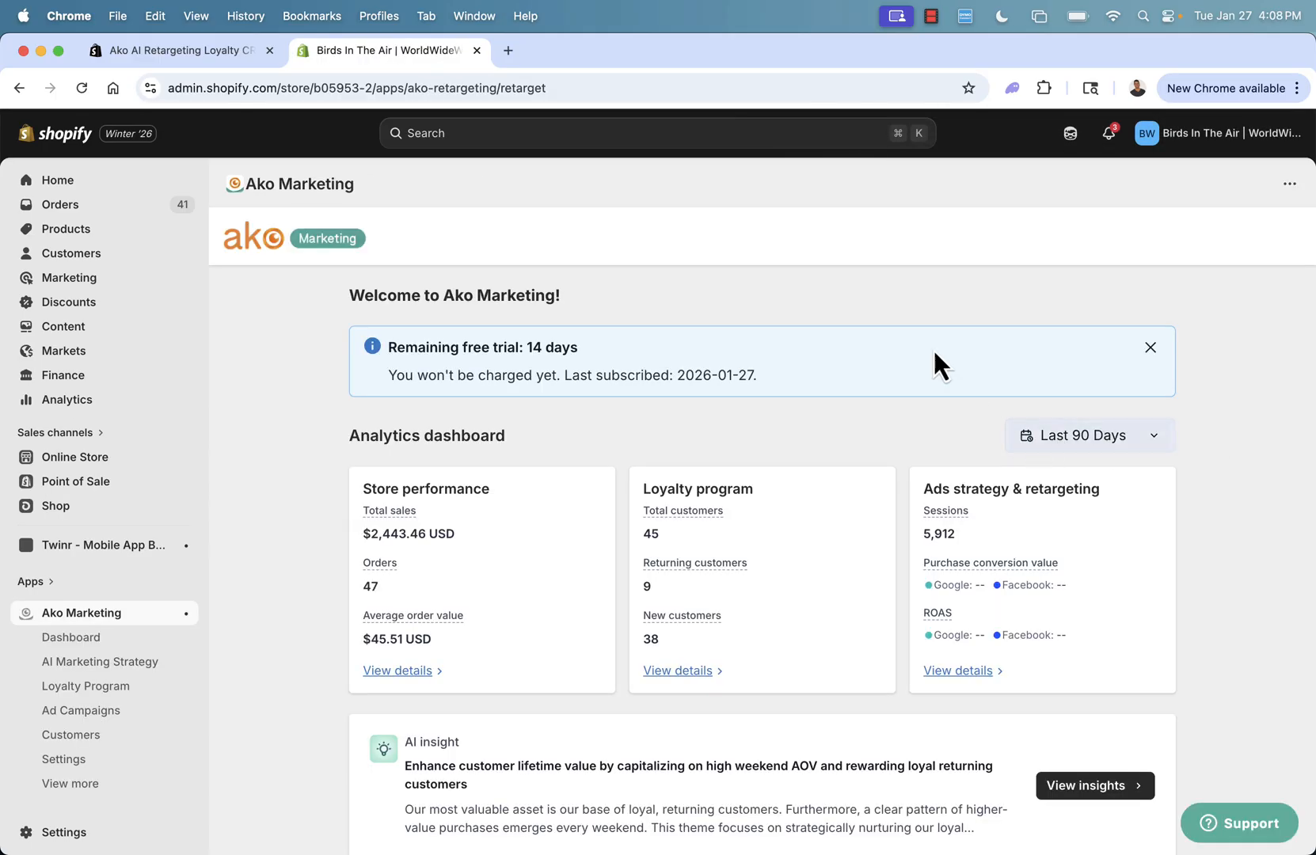
Step: Examine the analytics dashboard's store performance, loyalty program and ads figures, plus the AI insight teaser
scroll(798, 359, "down", 1)
scroll(797, 358, "up", 1)
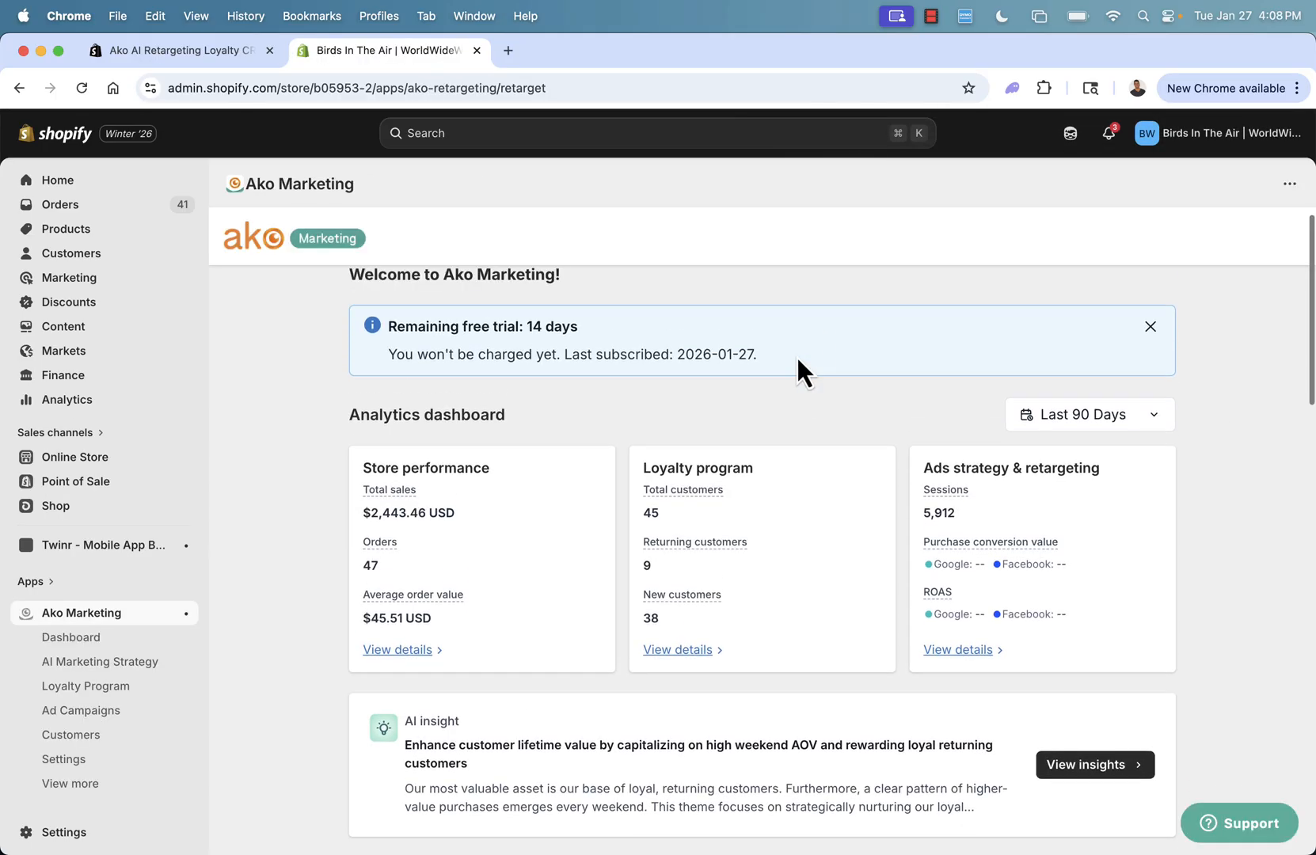
scroll(489, 418, "down", 3)
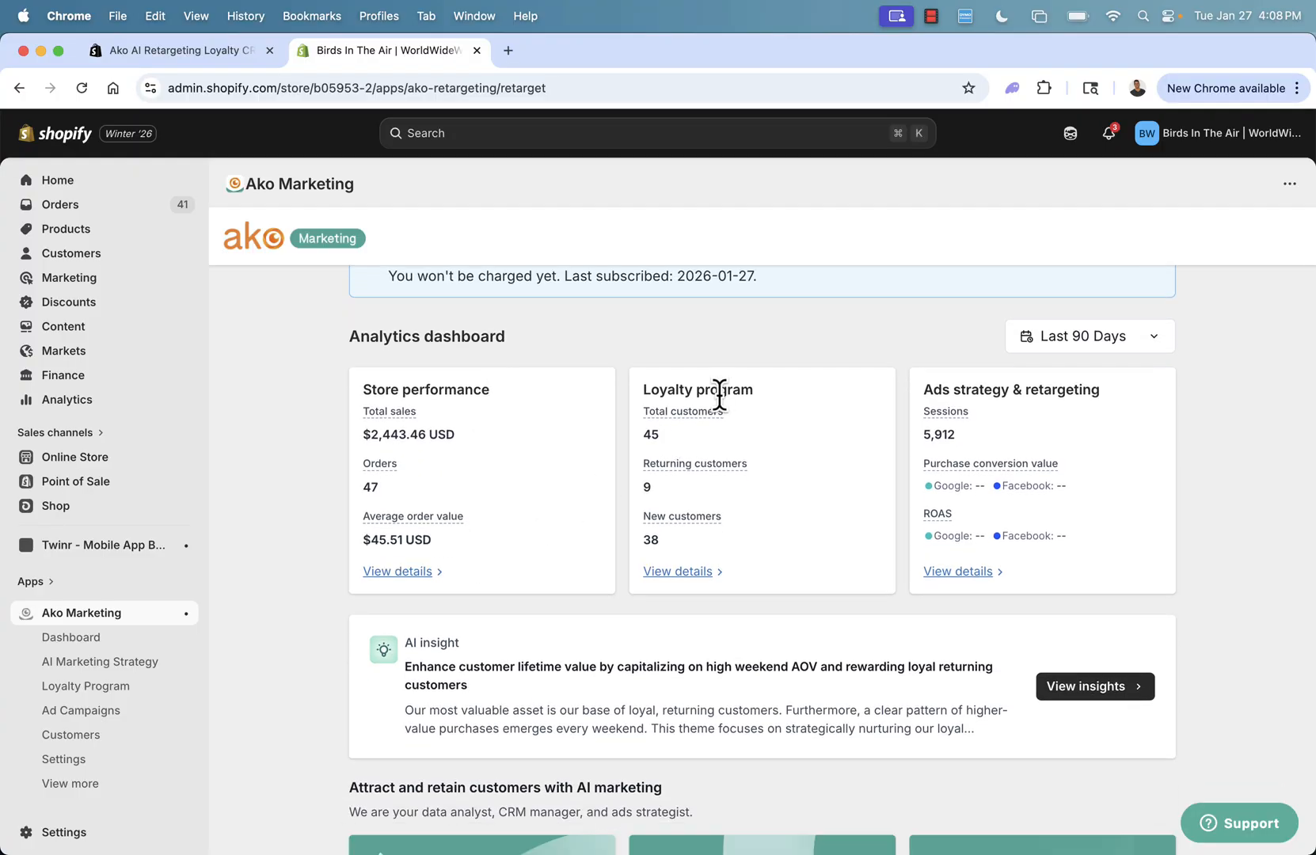
scroll(722, 391, "down", 2)
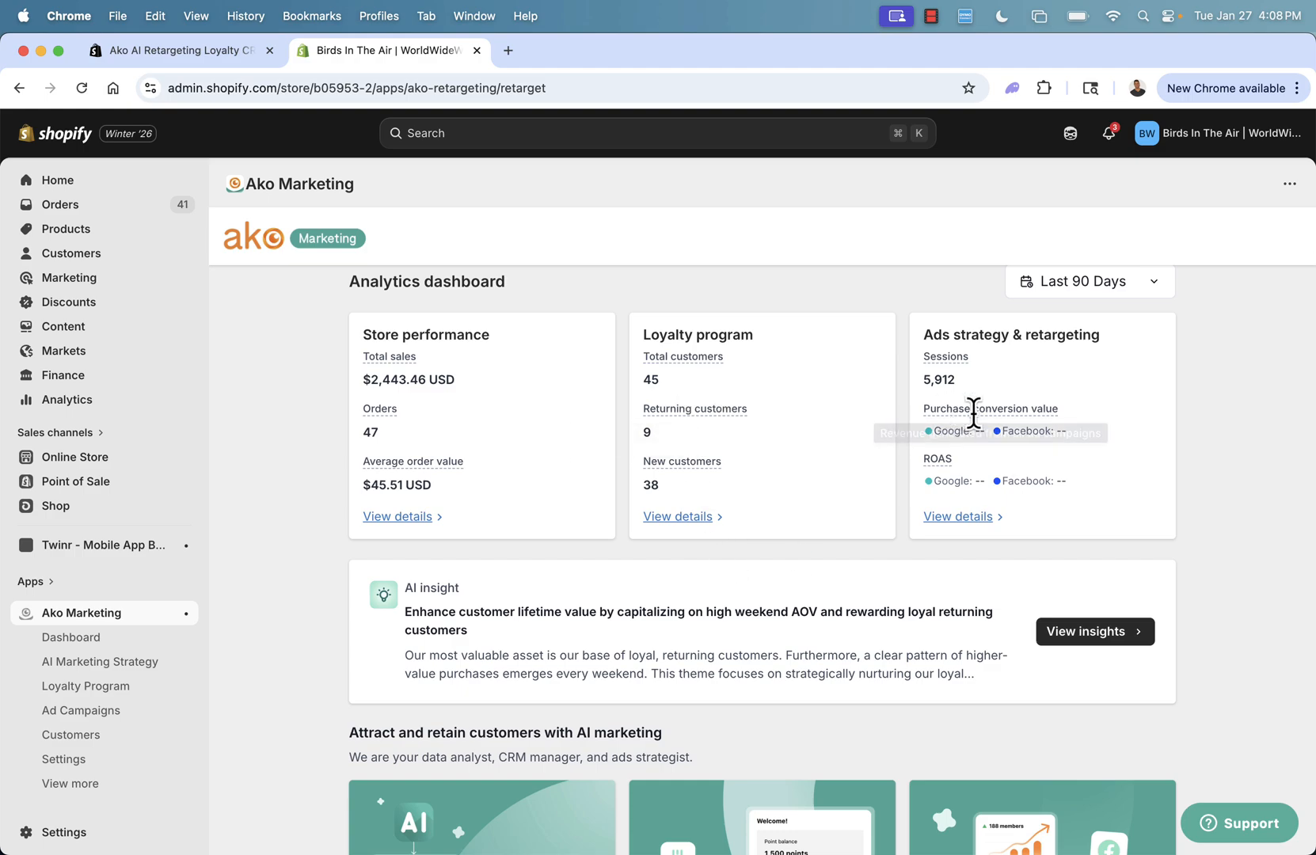
scroll(981, 335, "down", 3)
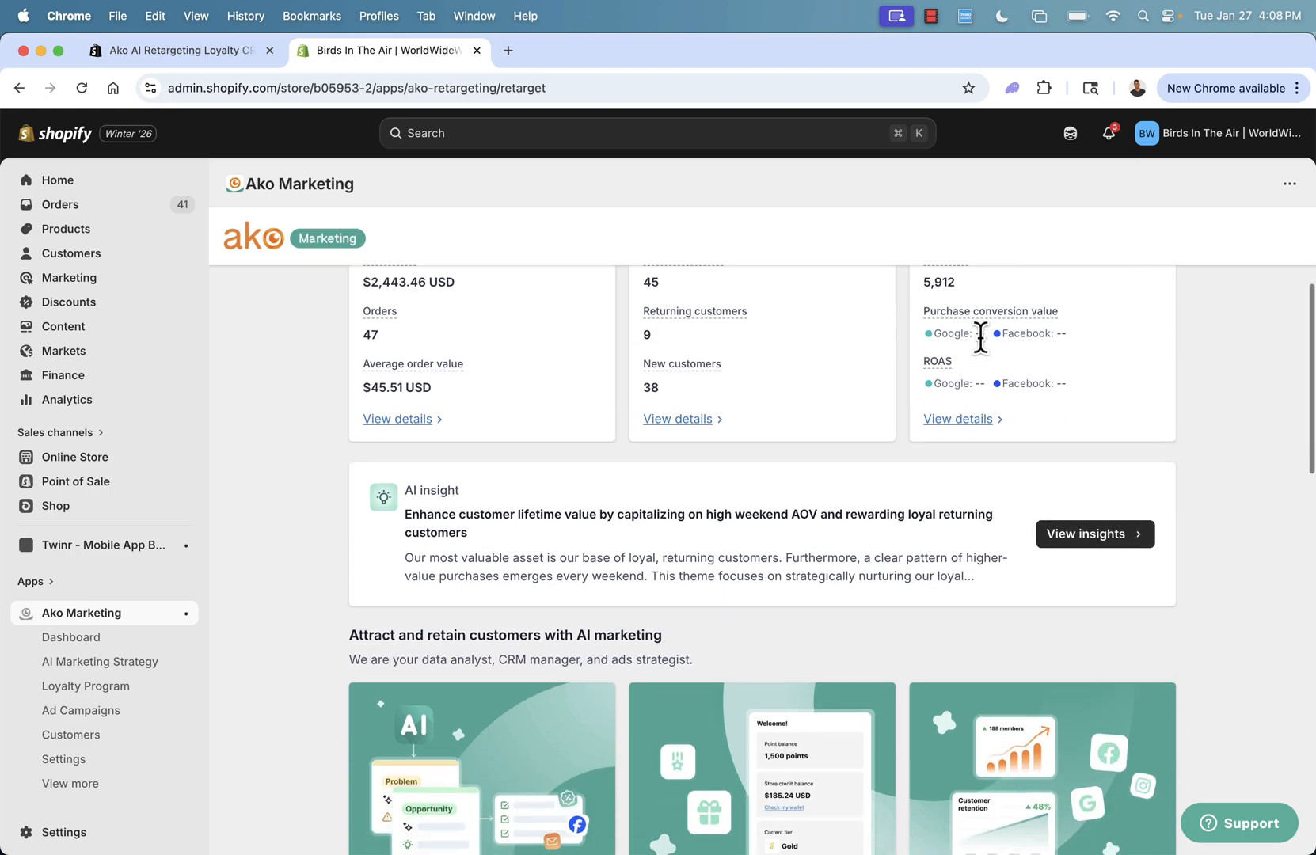
scroll(981, 335, "up", 5)
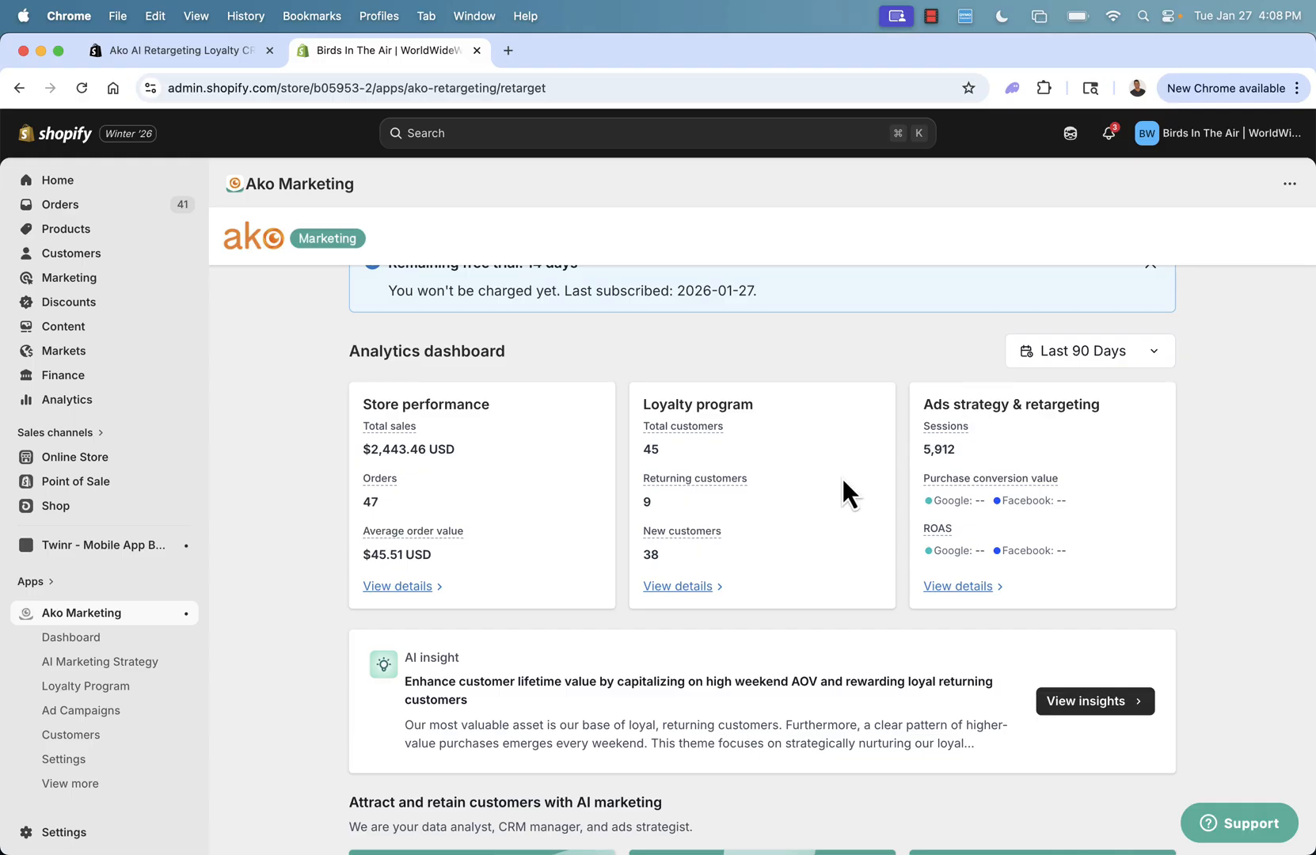
scroll(793, 564, "down", 3)
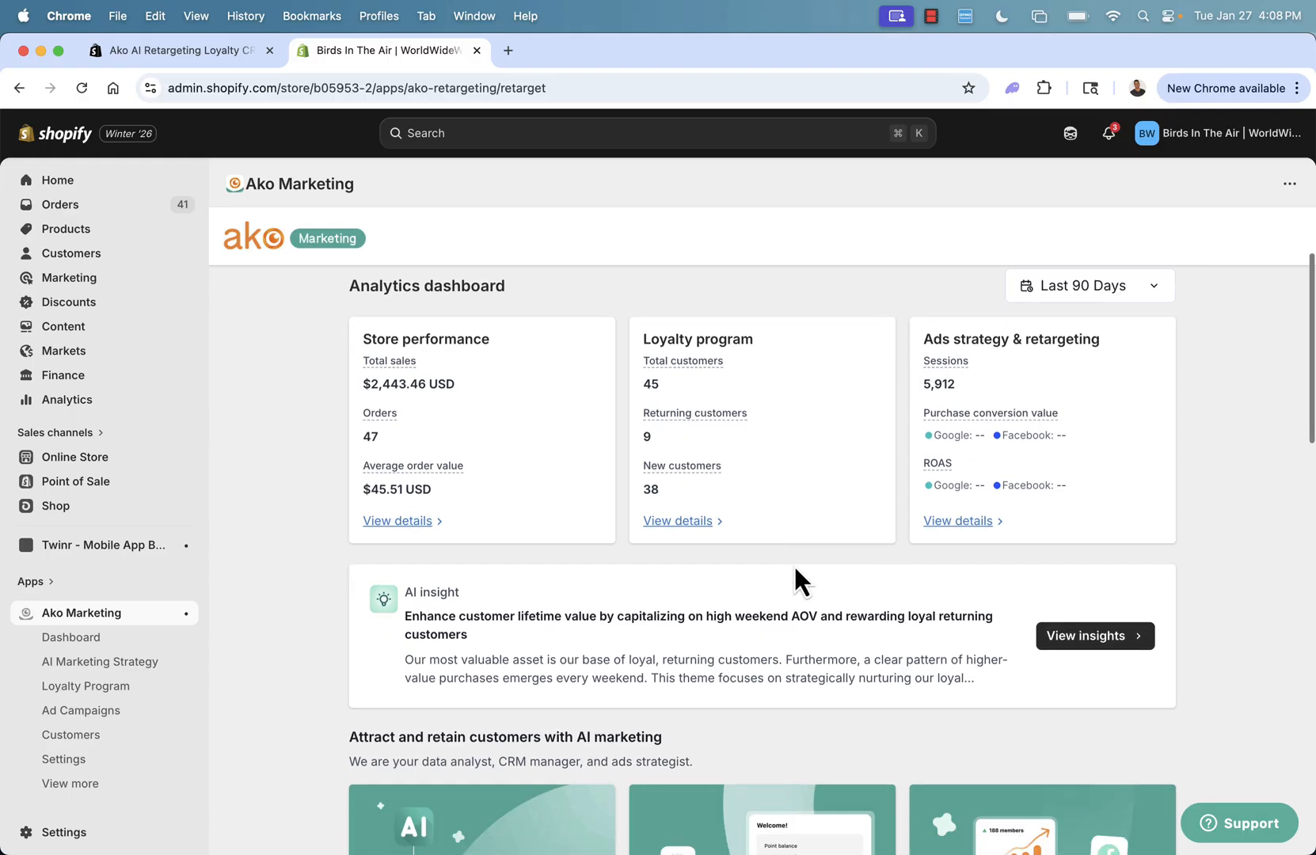
scroll(794, 566, "down", 1)
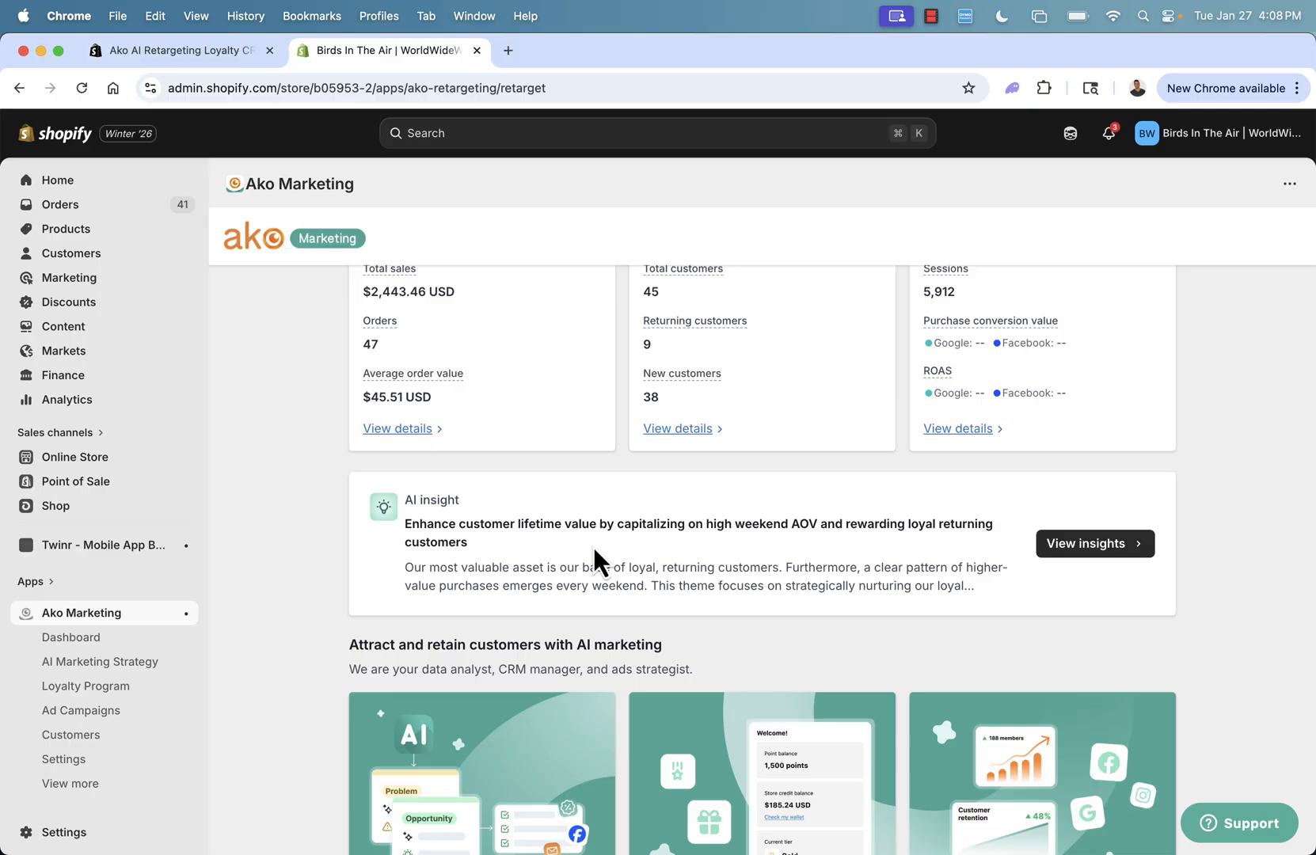
scroll(592, 545, "down", 2)
scroll(987, 485, "up", 2)
scroll(986, 485, "down", 3)
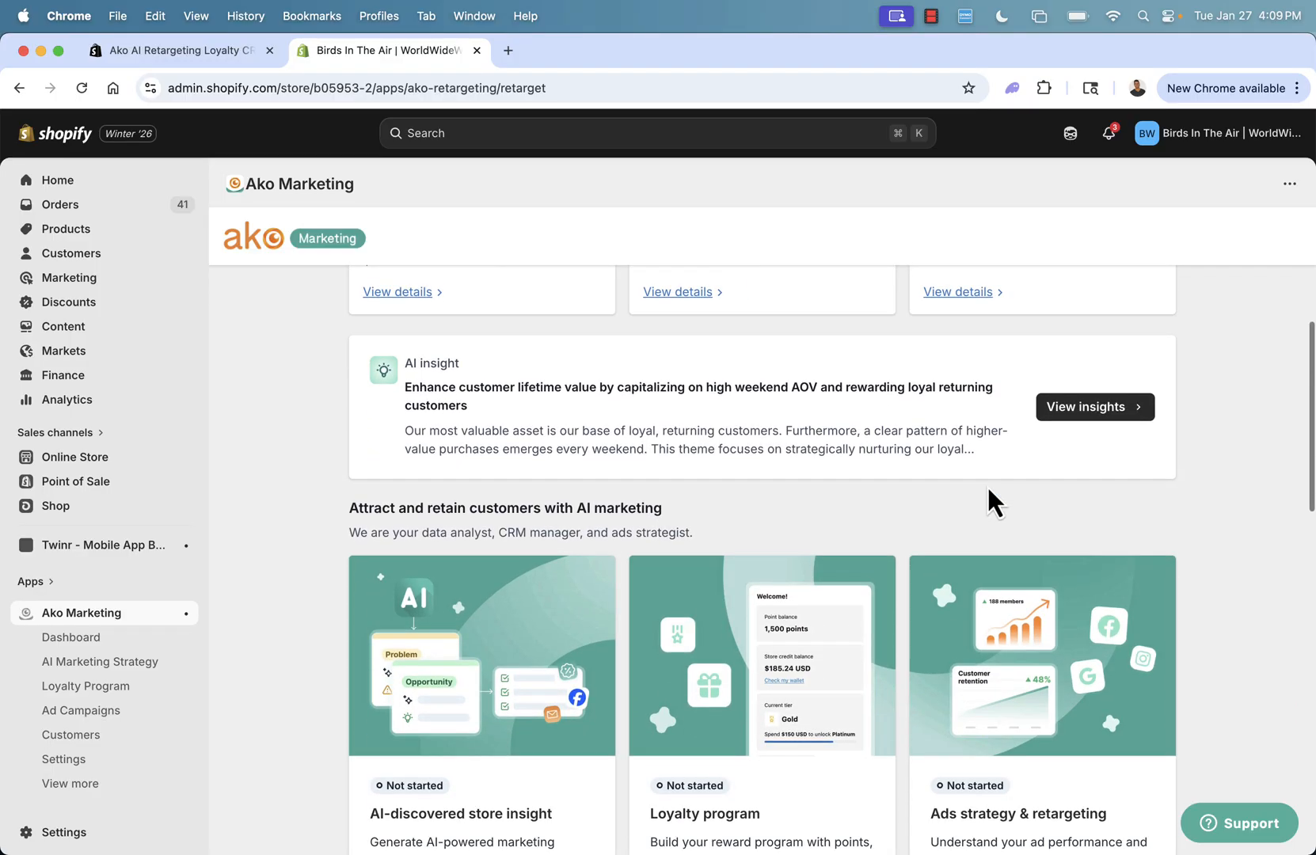
Step: Read the descriptions of the AI-discovered store insight, Loyalty program and Ads strategy & retargeting features
scroll(988, 491, "down", 5)
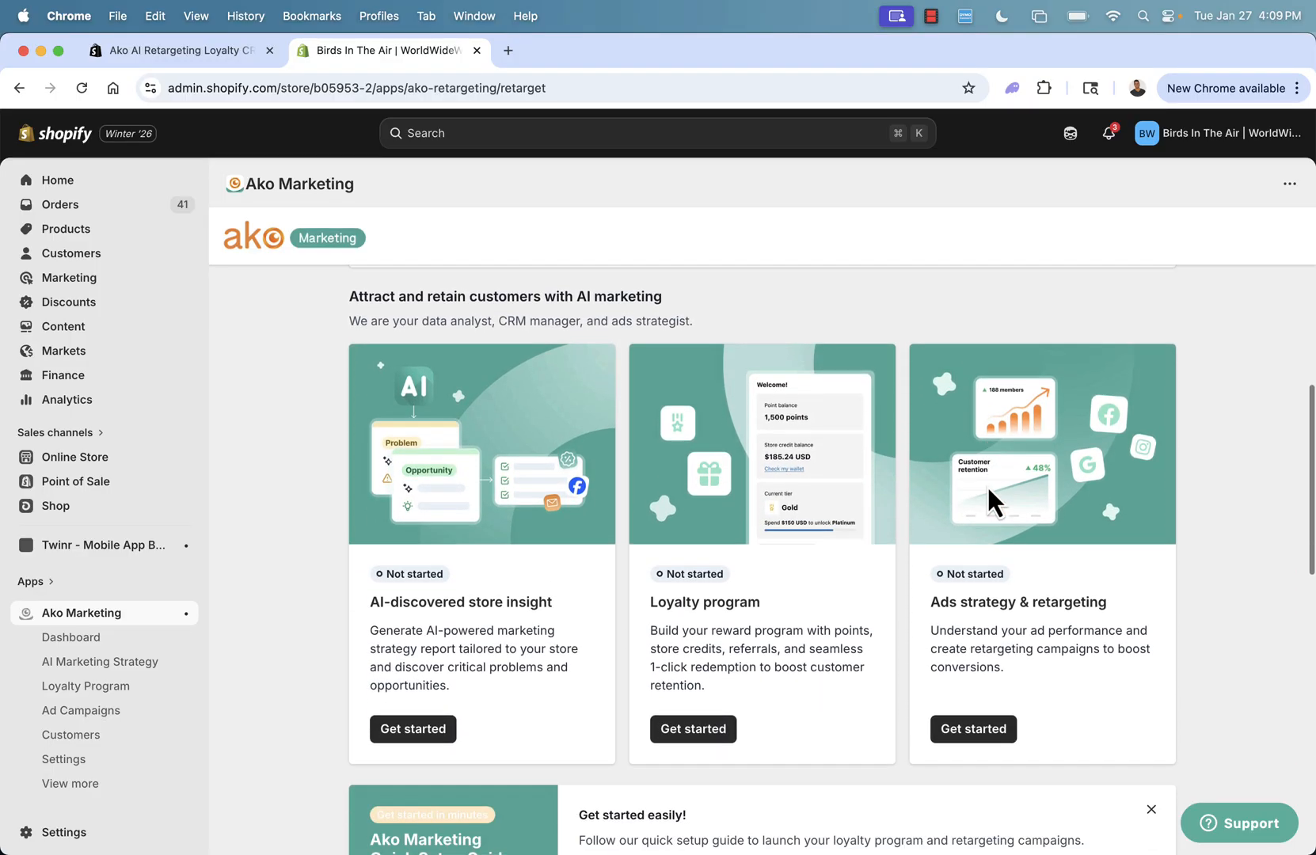
scroll(987, 485, "down", 1)
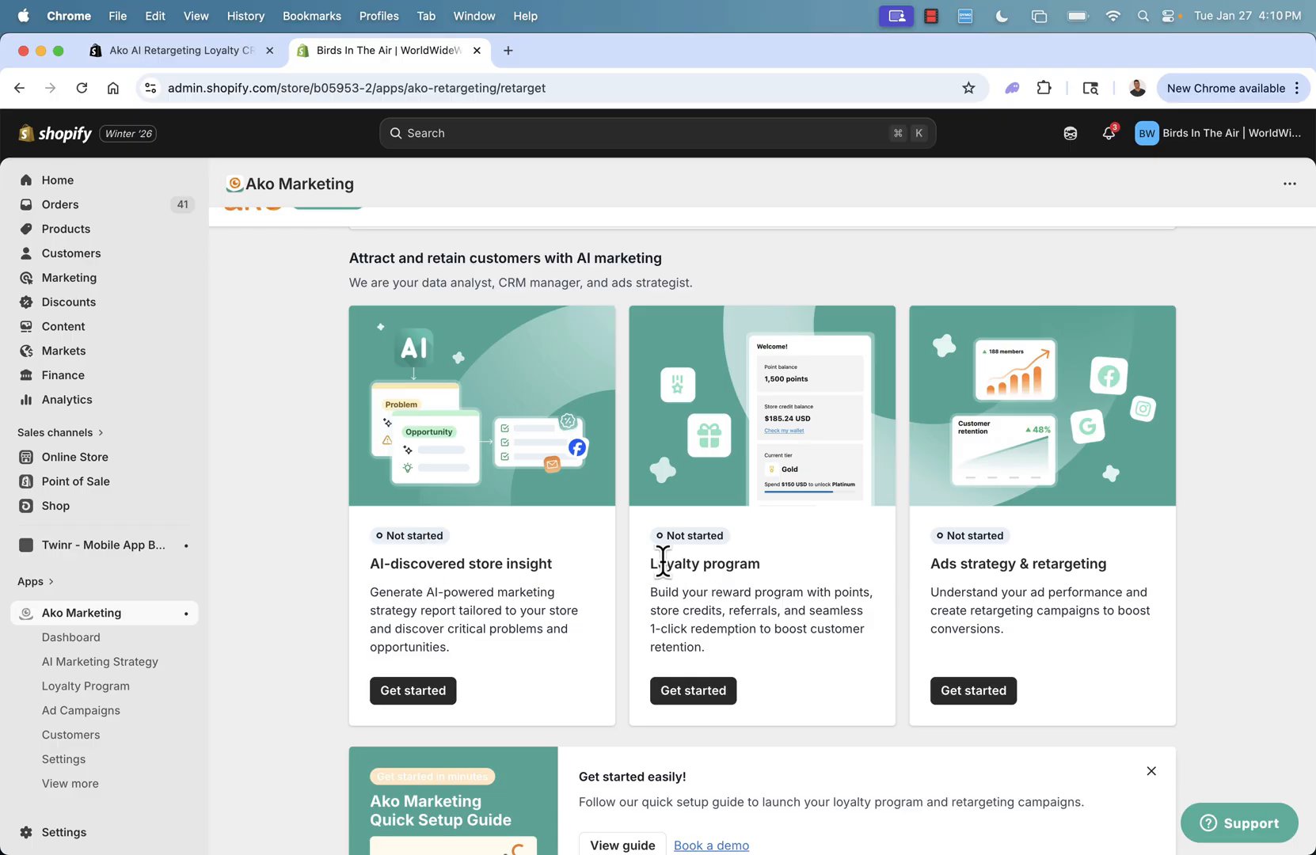
left_click_drag(663, 558, 747, 563)
left_click(775, 583)
scroll(531, 407, "down", 2)
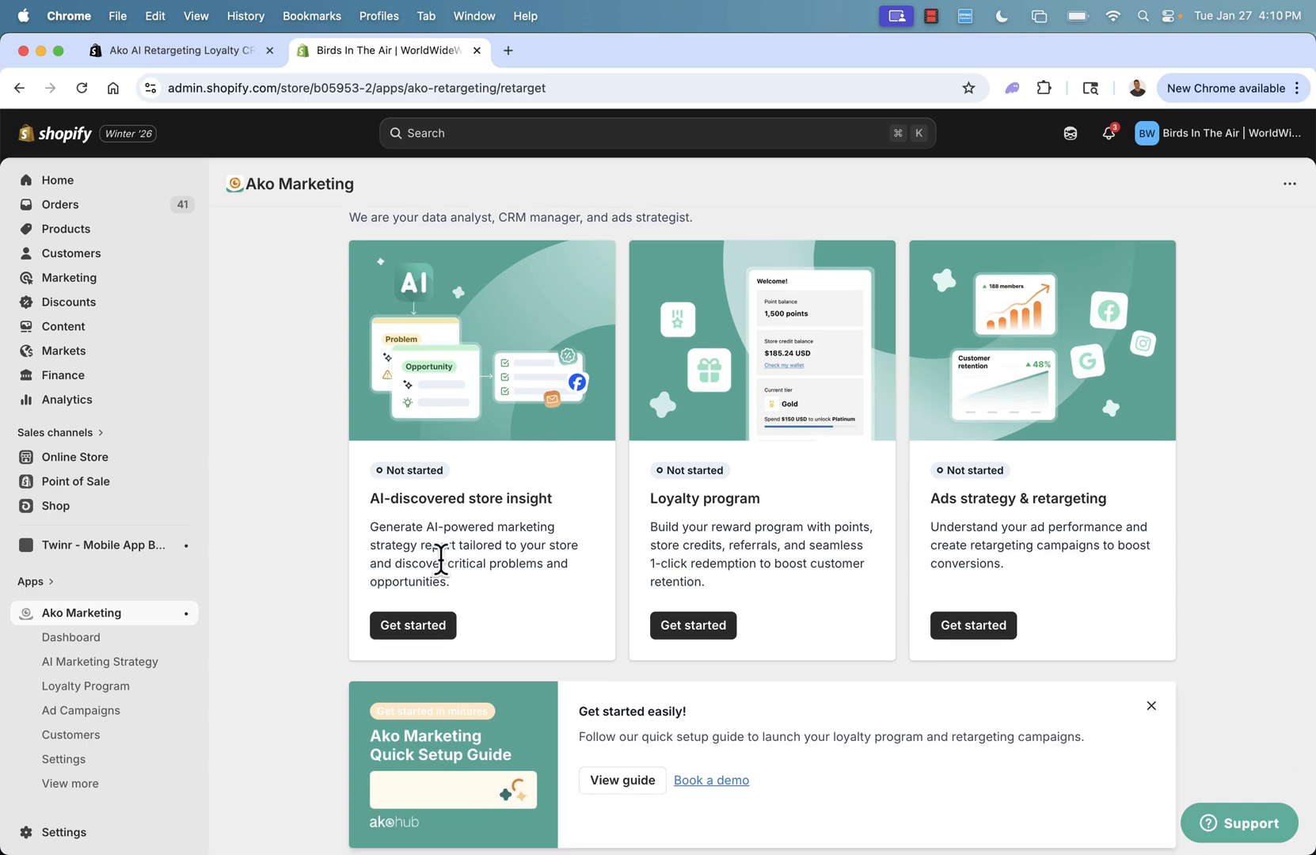
left_click_drag(668, 517, 755, 539)
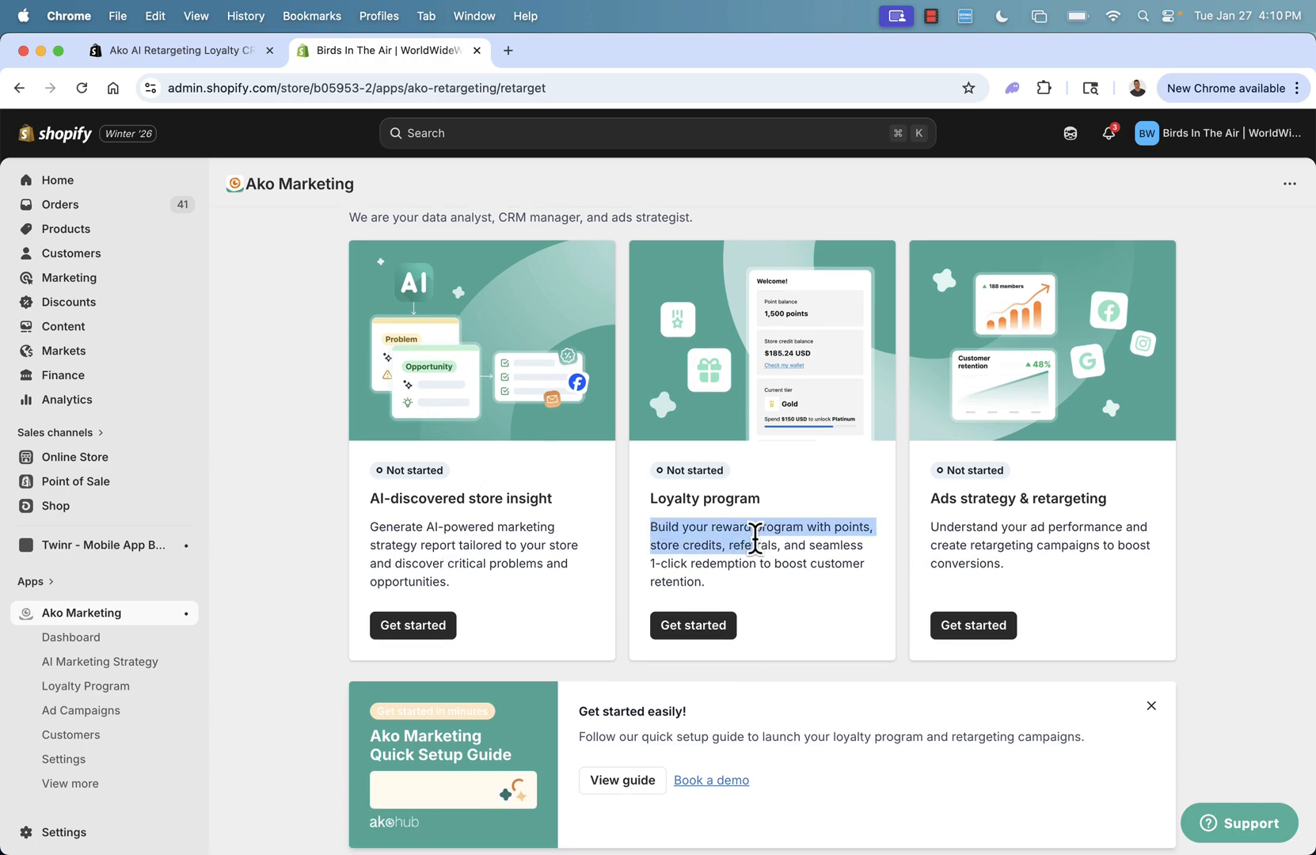
left_click(755, 538)
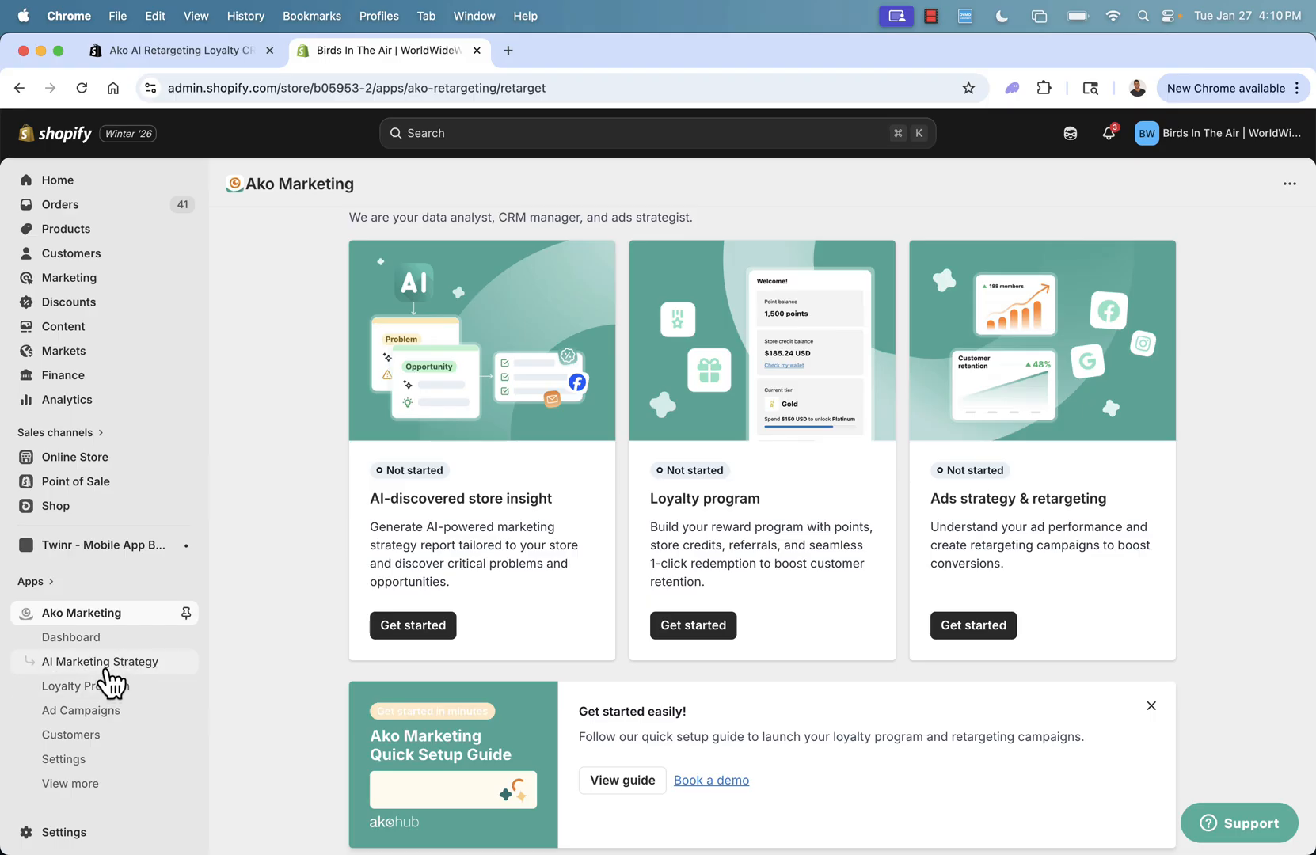
Step: Get started with AI-discovered store insight and skim the Risk Mitigation Plan insight with its suggested actions
left_click(411, 626)
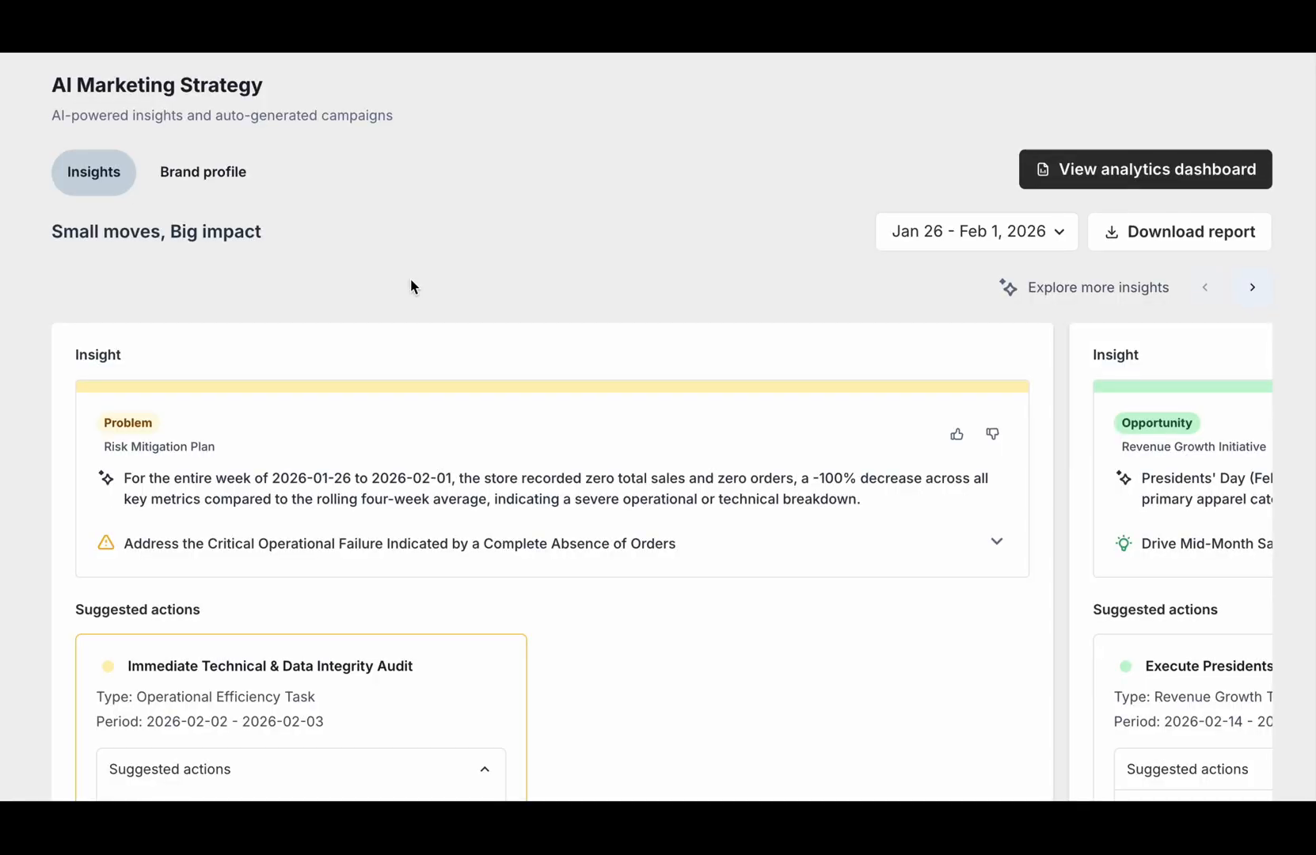
scroll(410, 287, "down", 5)
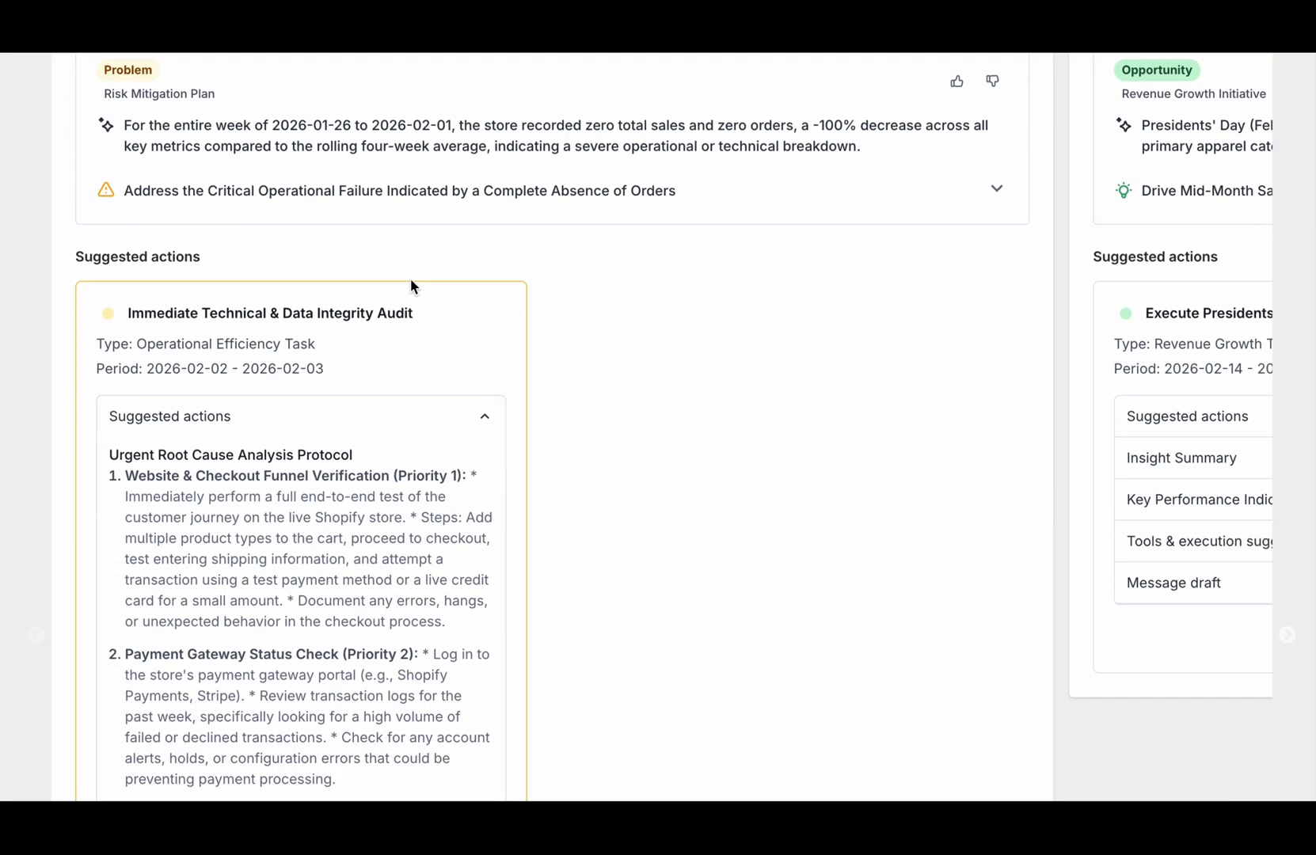
scroll(413, 288, "down", 7)
scroll(413, 287, "up", 12)
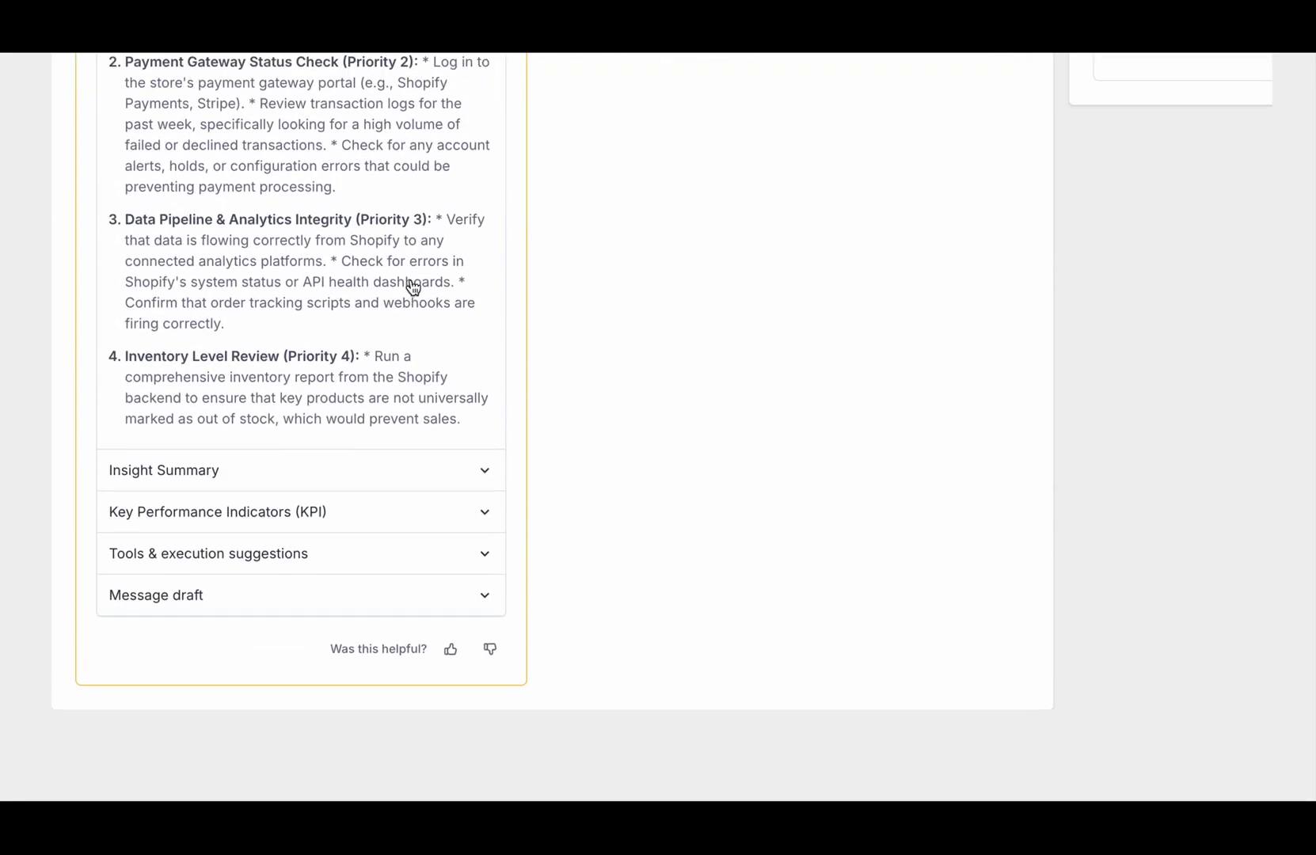
Step: Open the brand profile and review its brand positioning, target audience and business model fields
left_click(218, 171)
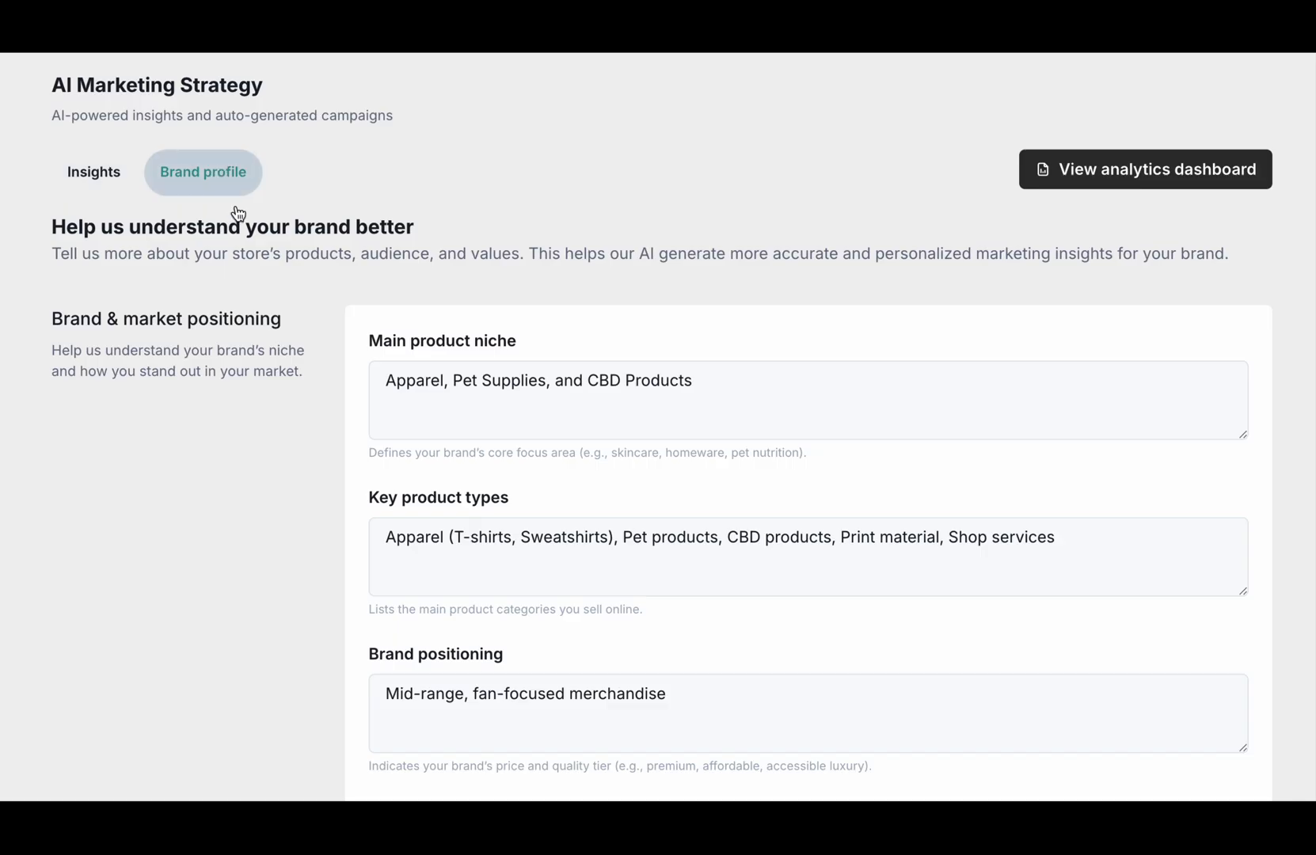
scroll(306, 459, "down", 4)
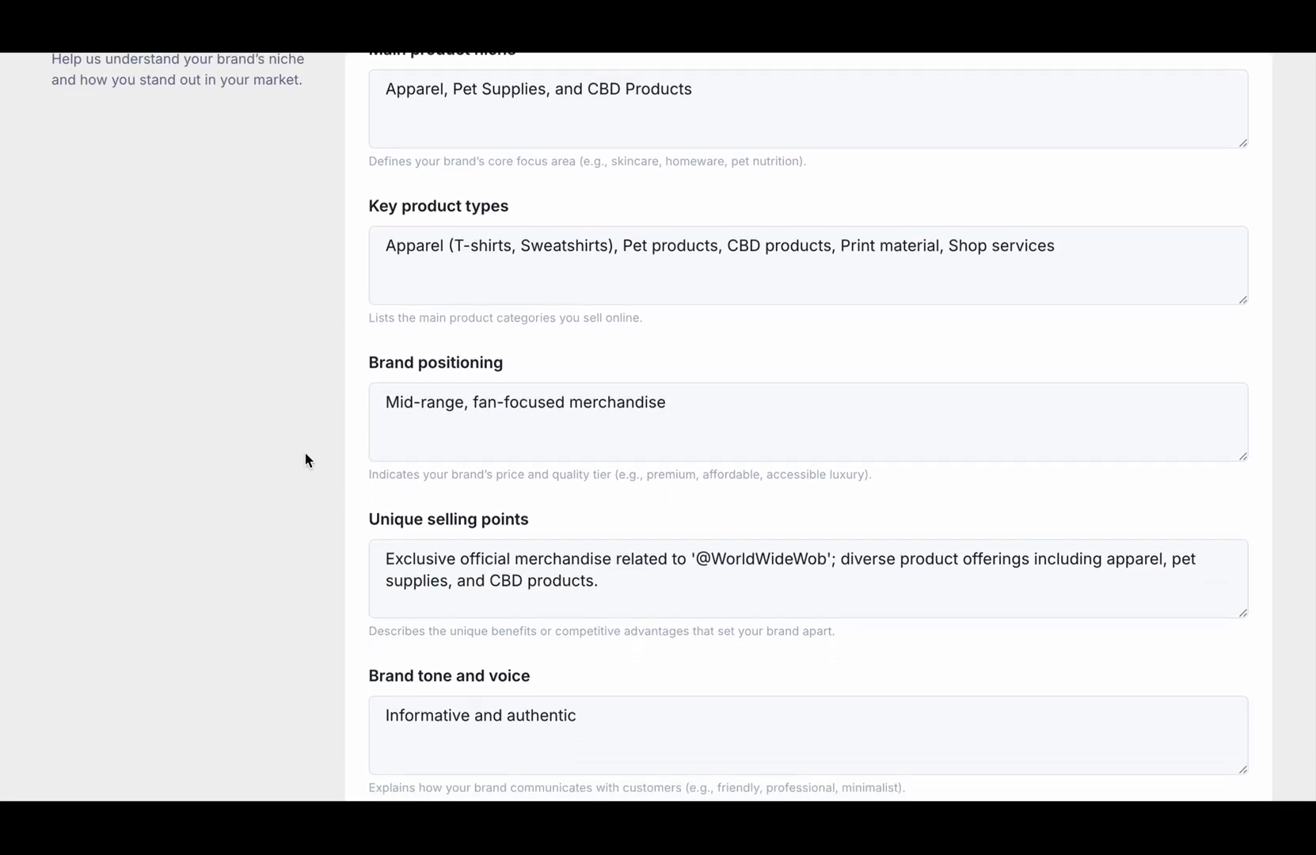
scroll(305, 459, "down", 9)
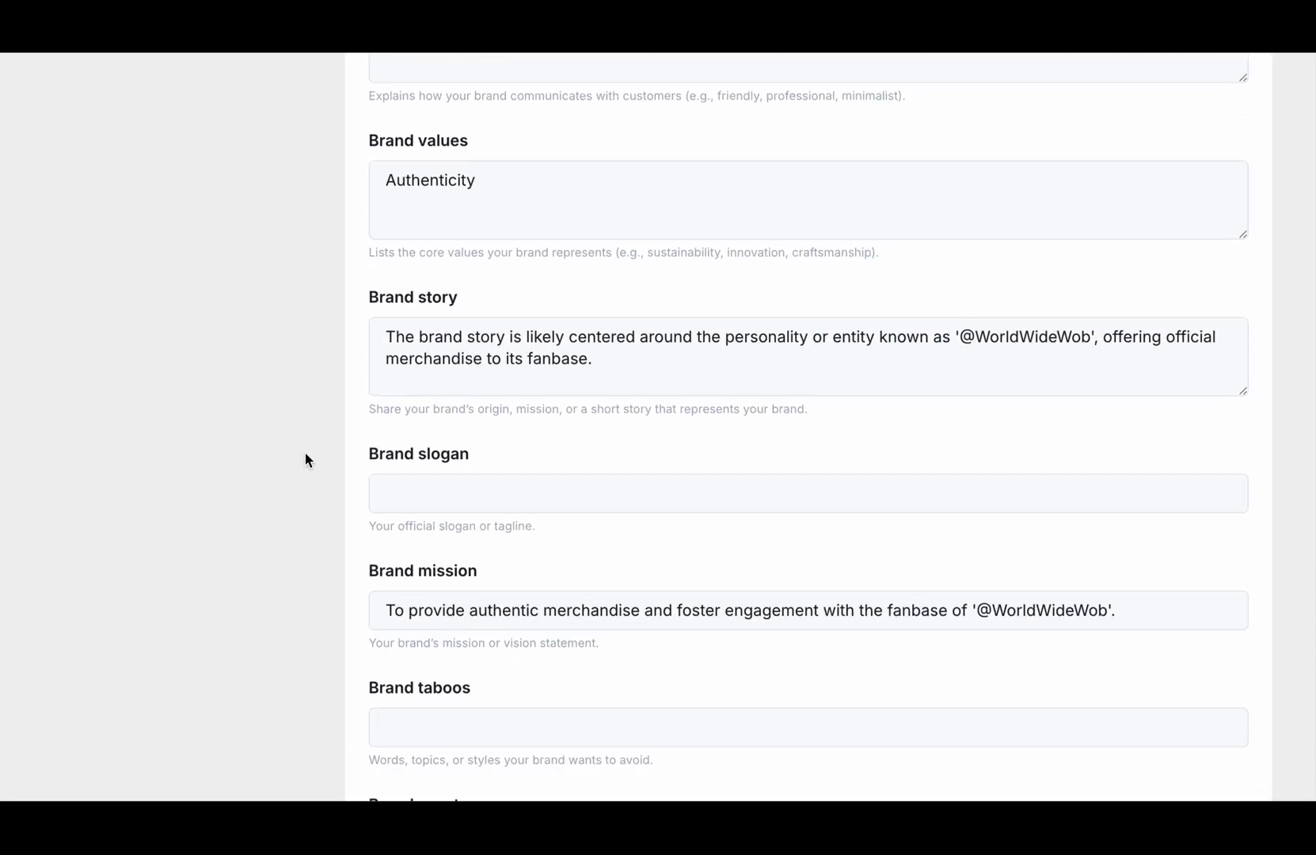
scroll(306, 454, "down", 10)
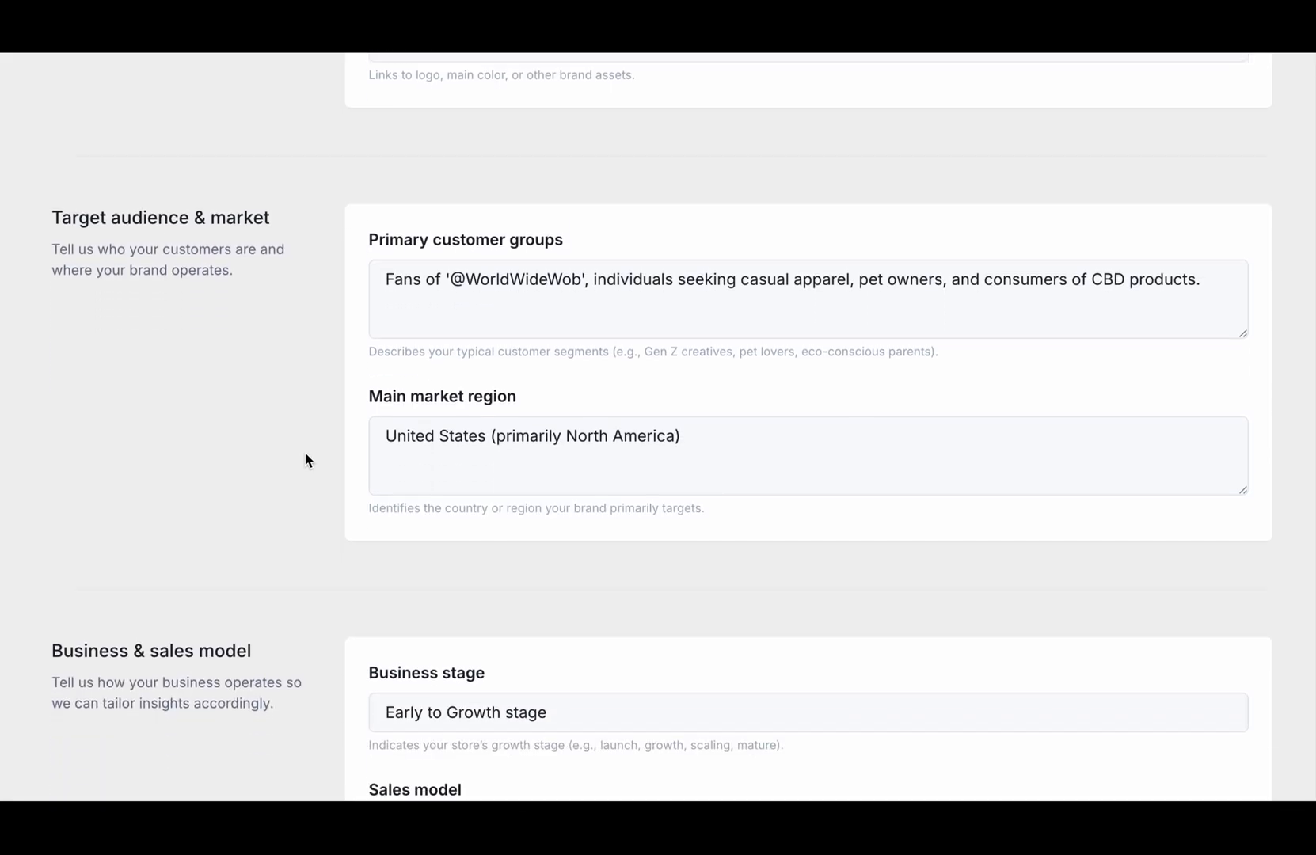
scroll(305, 460, "down", 8)
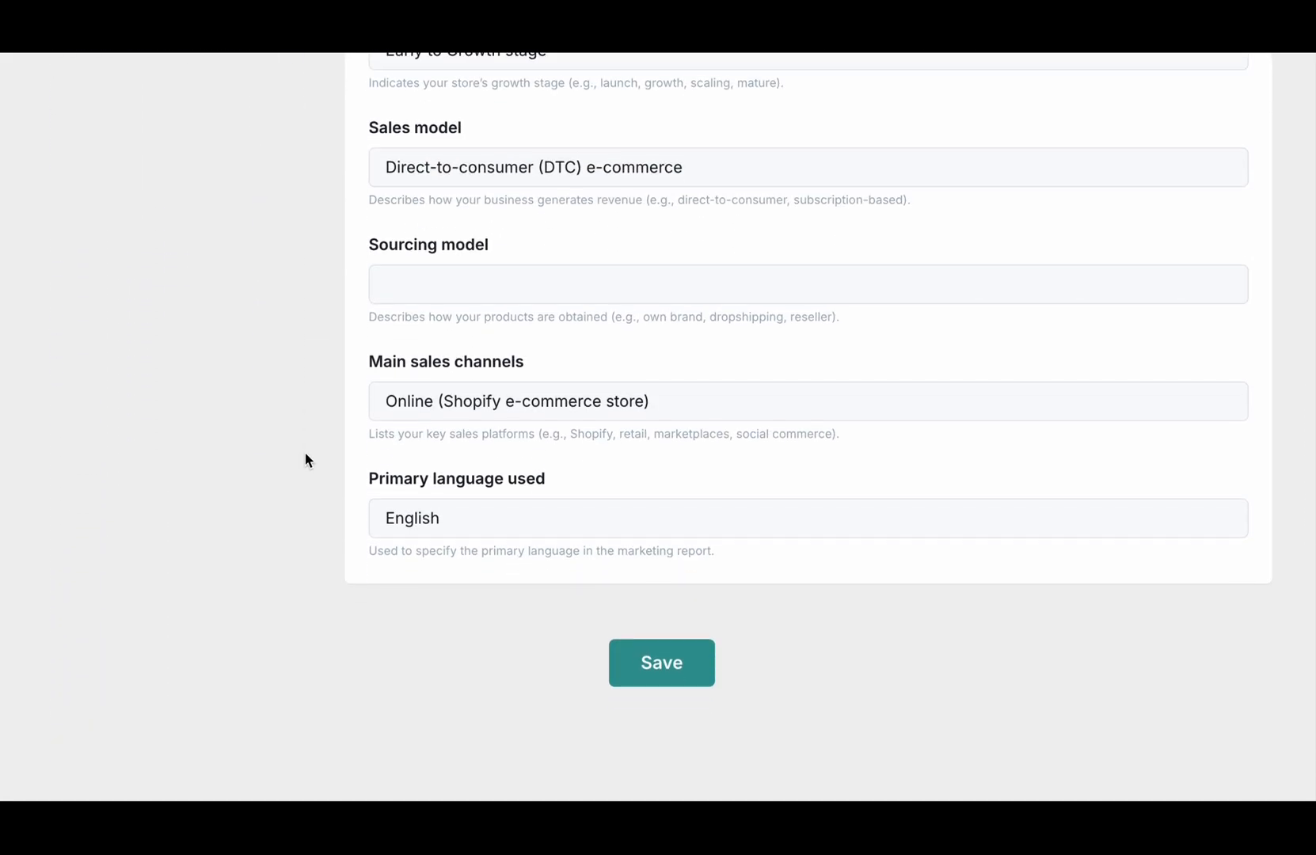
scroll(306, 455, "up", 20)
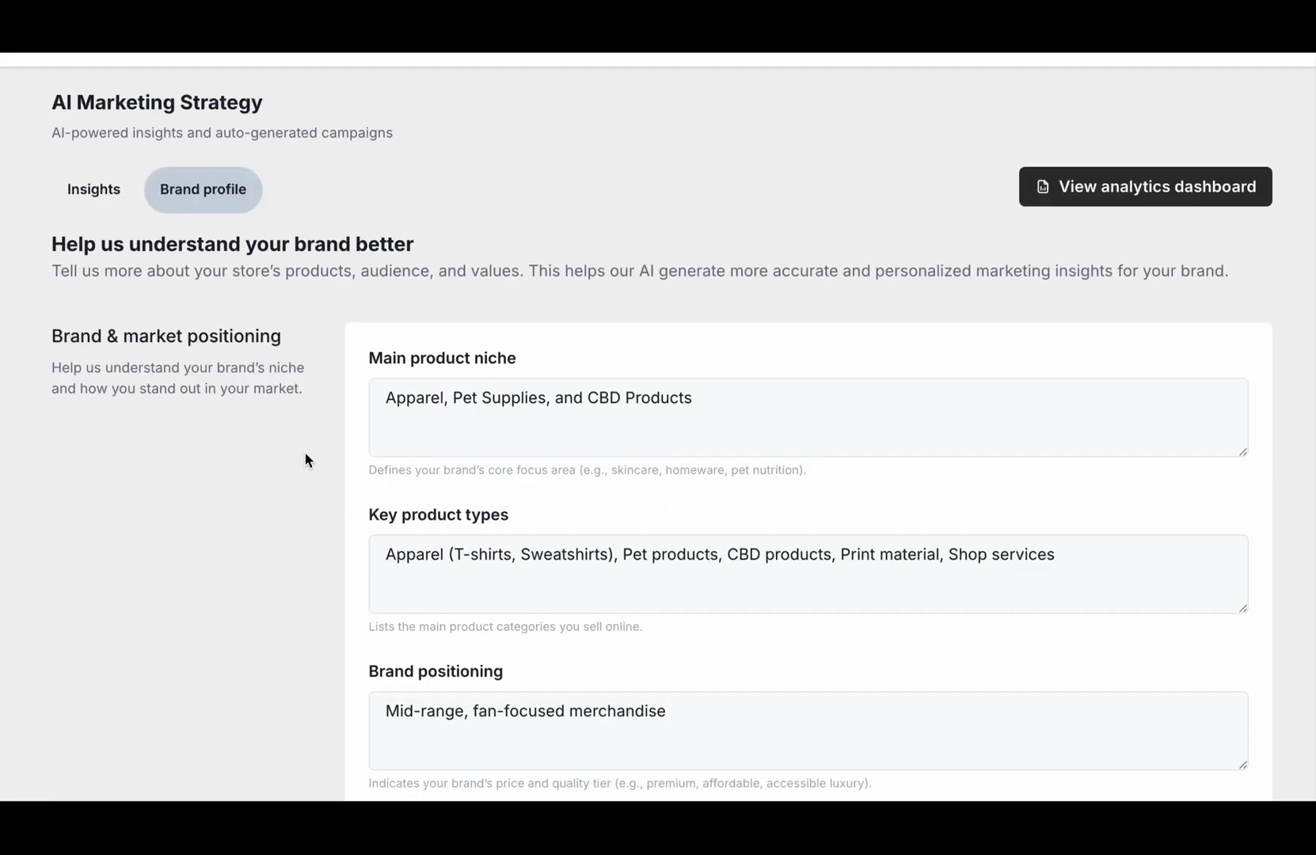
Step: Return to the insights, expand the Risk Mitigation Plan problem's explanation and read through its suggested actions
left_click(101, 170)
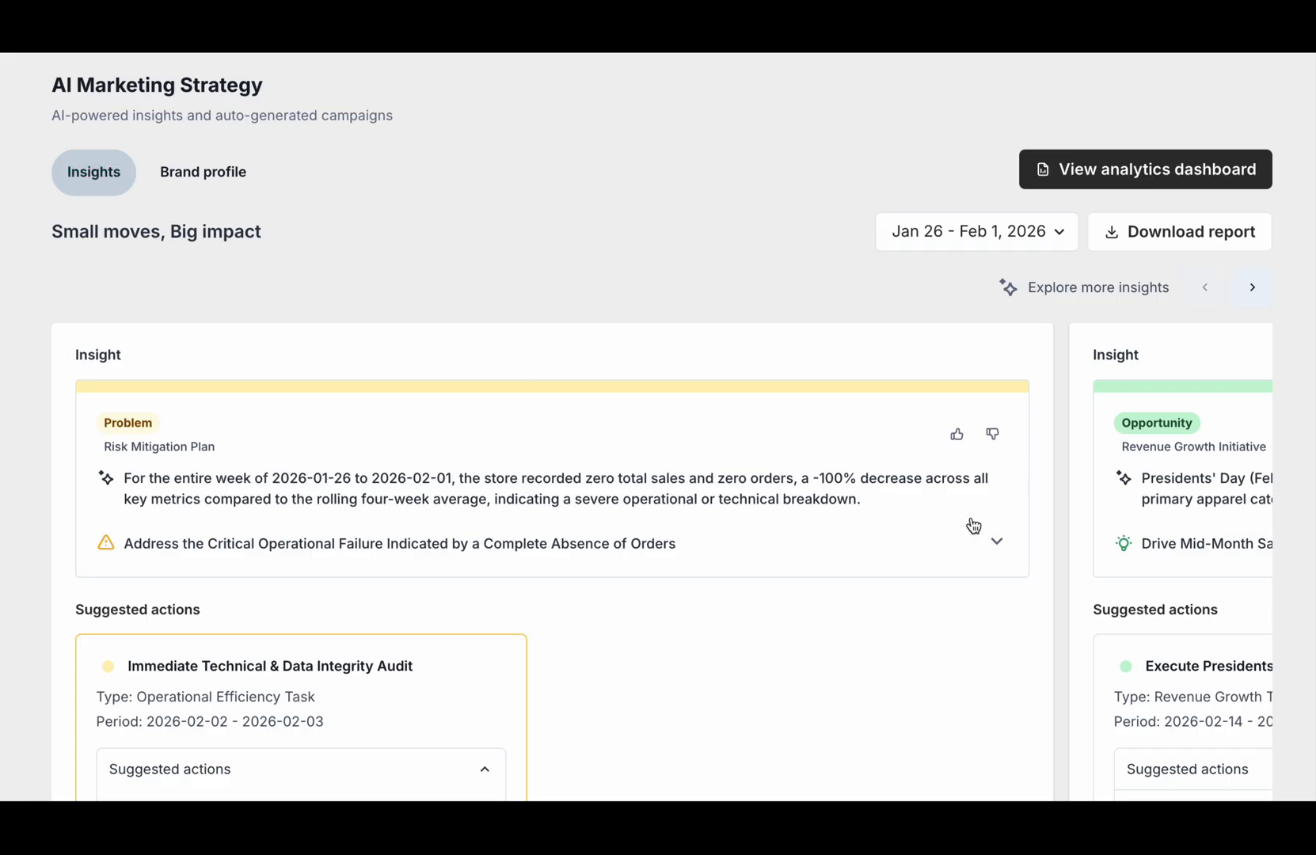
left_click(999, 545)
scroll(853, 617, "down", 5)
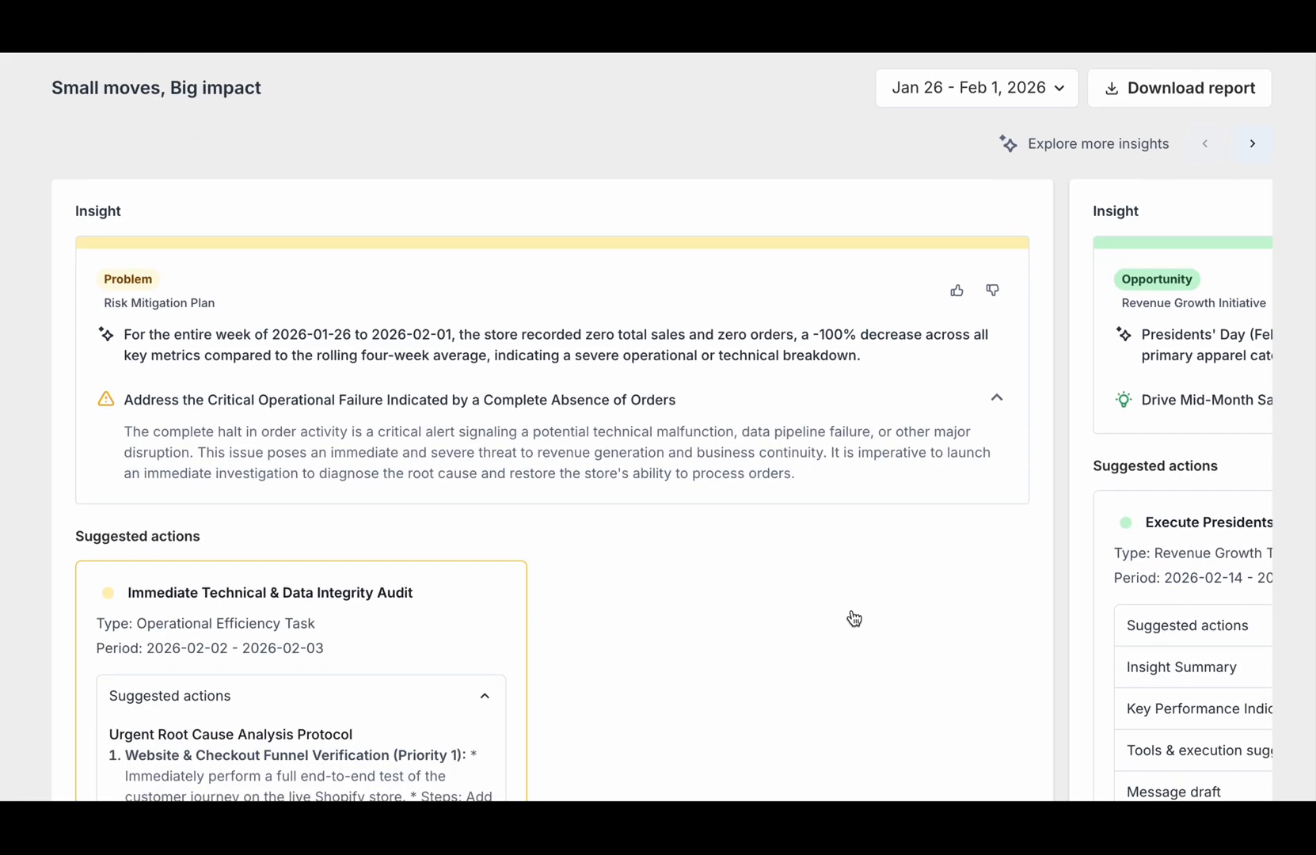
scroll(853, 616, "down", 10)
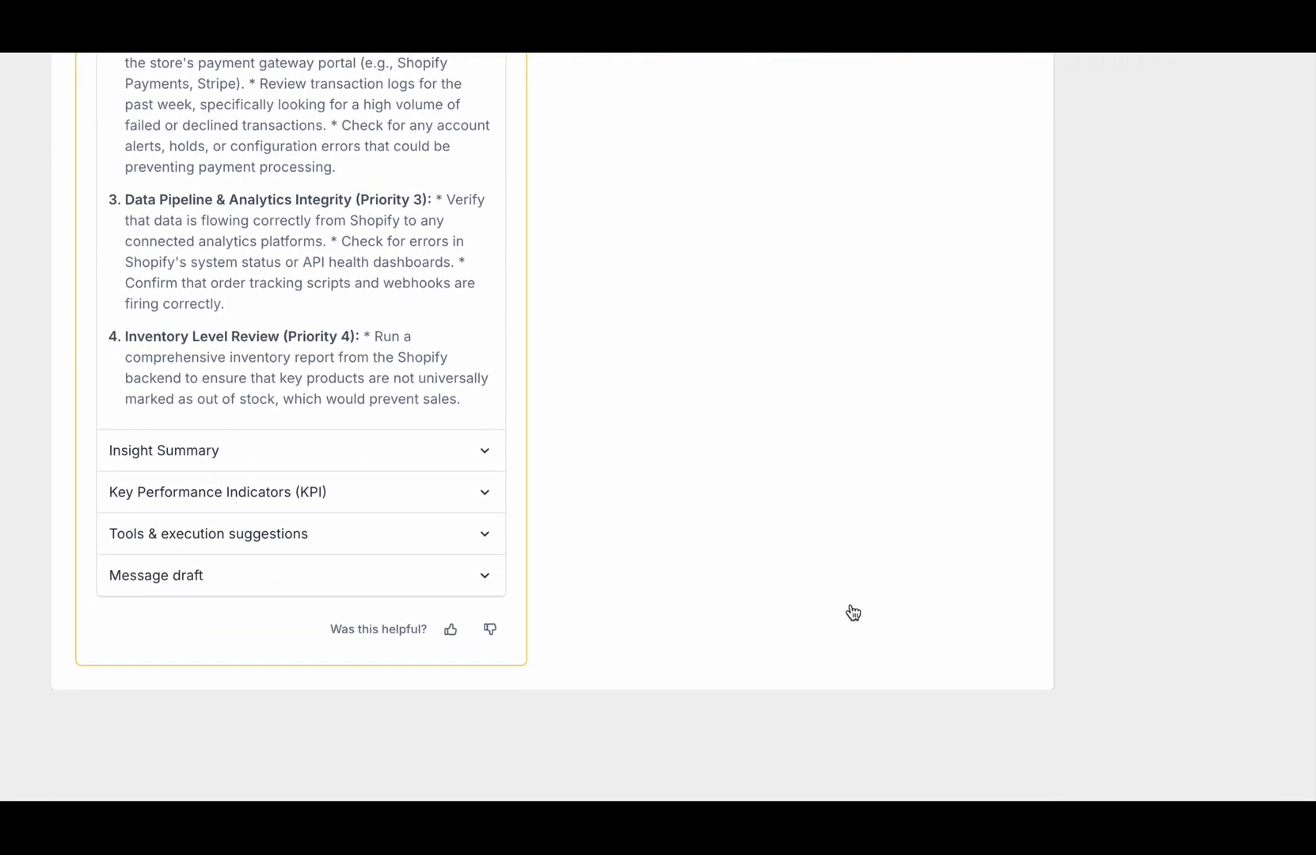
Step: Expand the Insight Summary and Key Performance Indicators (KPI) of the Immediate Technical & Data Integrity Audit action
left_click(490, 450)
scroll(492, 450, "down", 4)
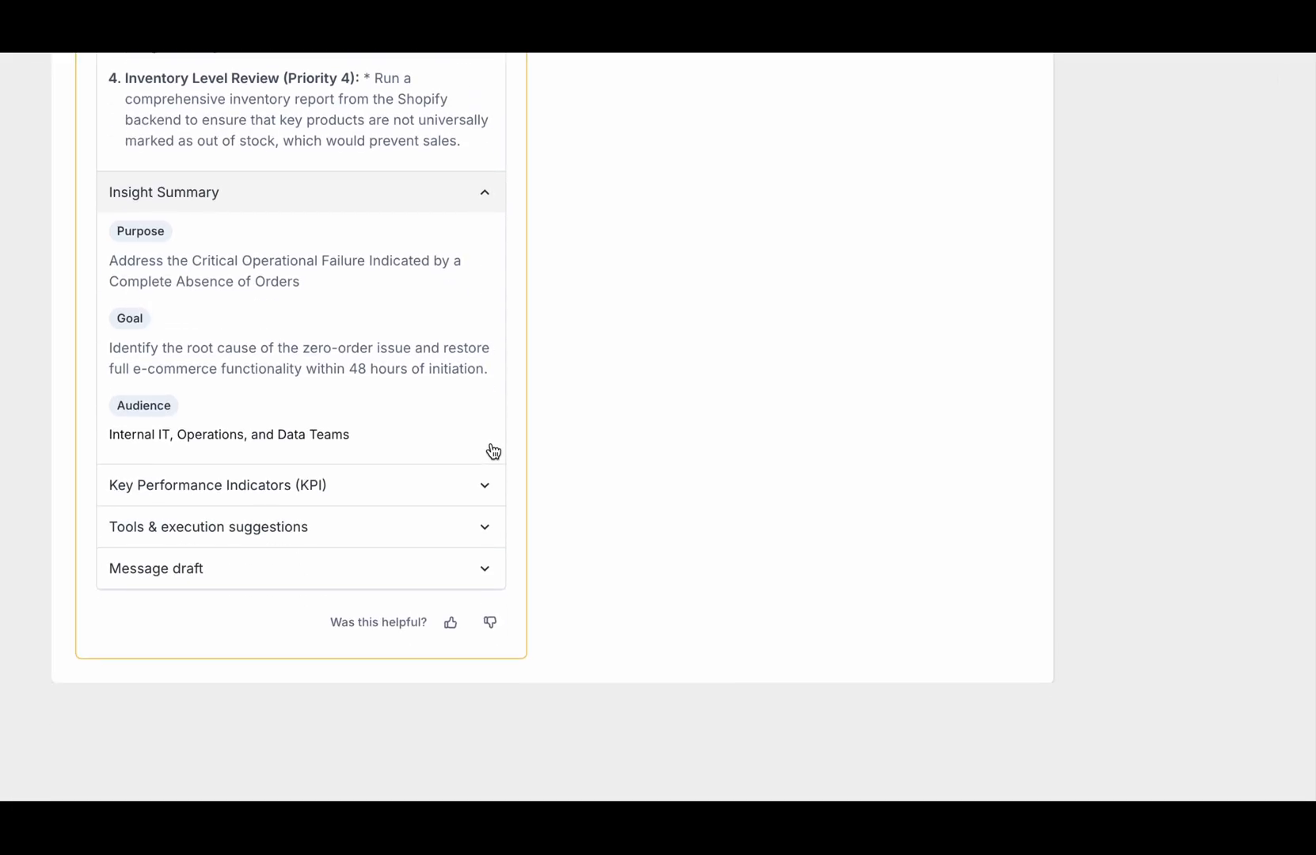
left_click(453, 505)
scroll(455, 505, "down", 2)
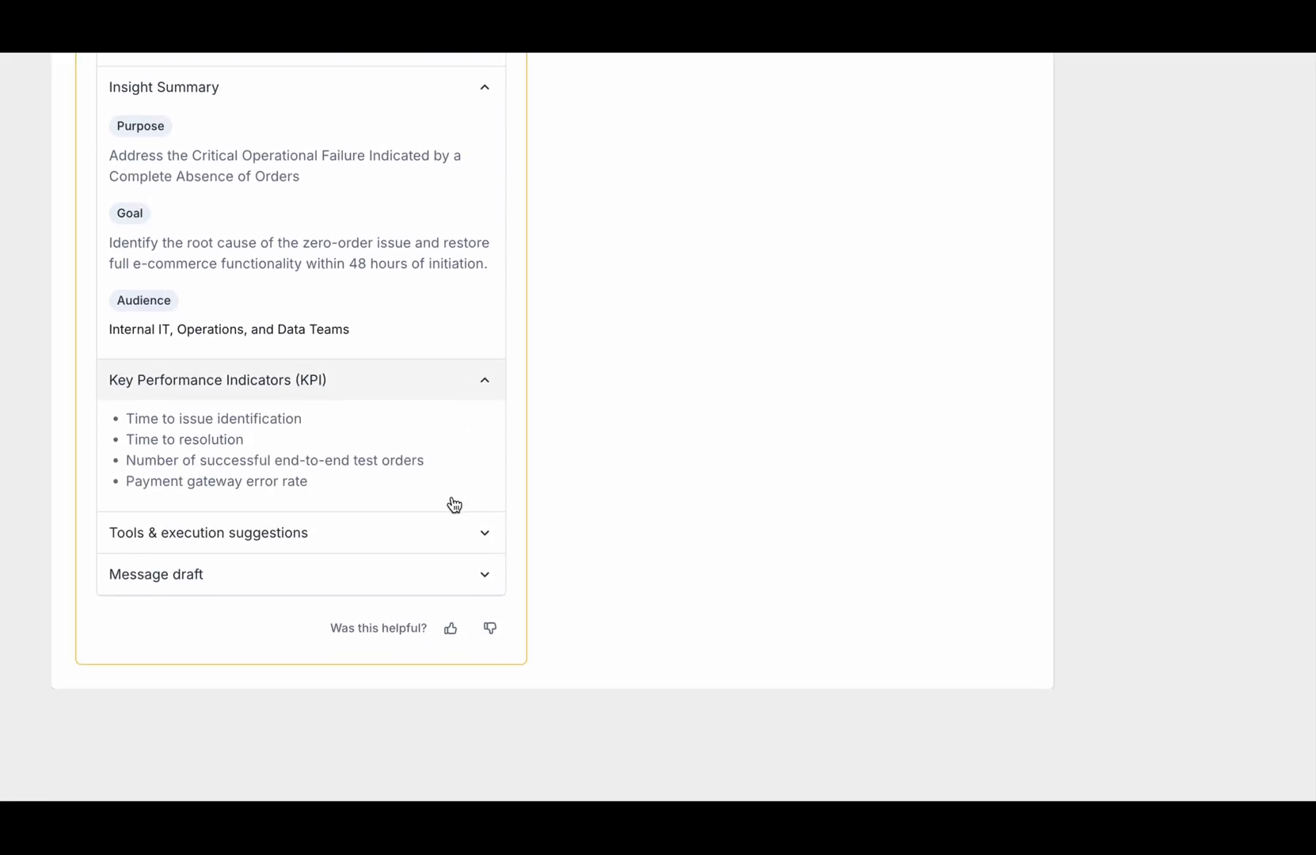
Step: Expand the Tools & execution suggestions of the Immediate Technical & Data Integrity Audit action and read through them
left_click(436, 543)
scroll(436, 543, "down", 6)
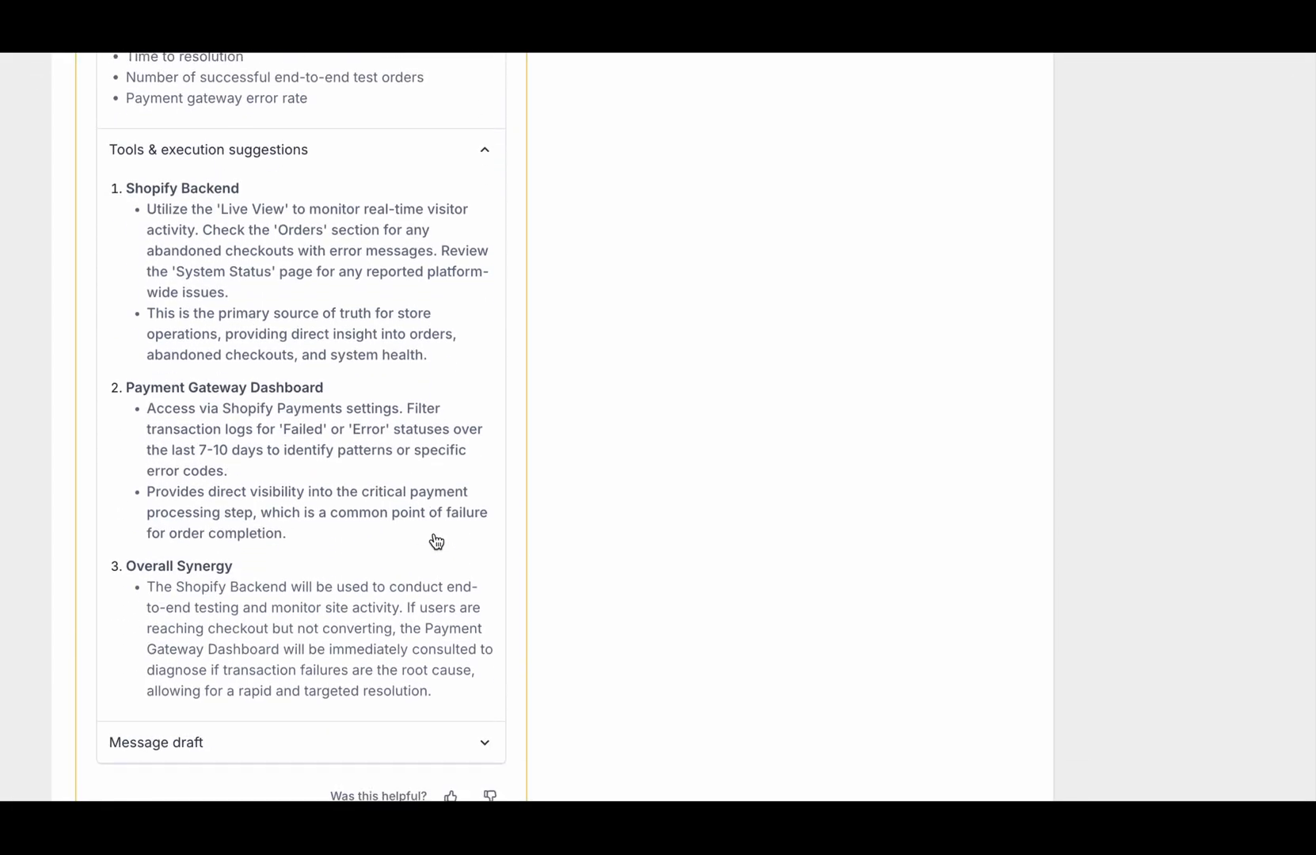
scroll(437, 543, "up", 20)
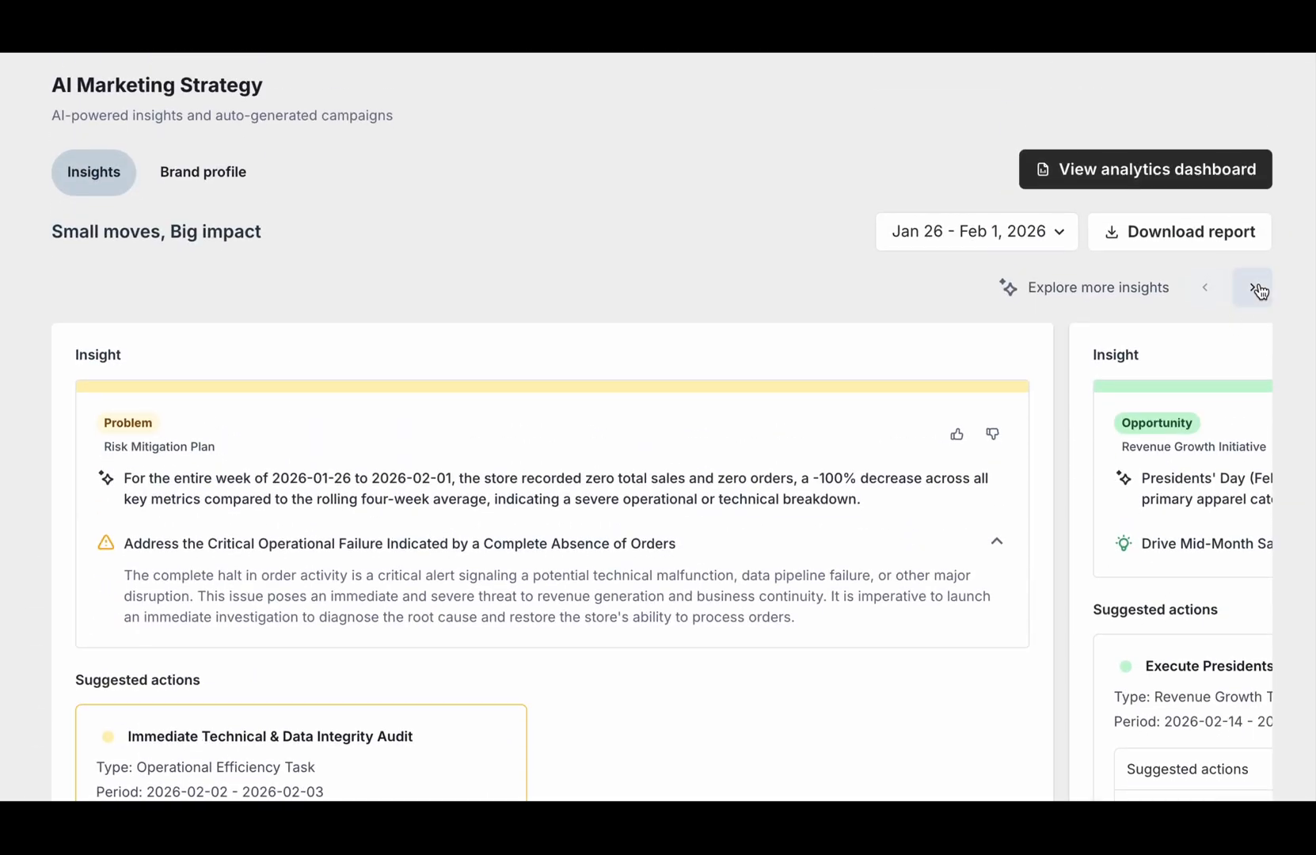
Step: Go to the Presidents' Day opportunity insight, expand its explanation and read the suggested actions for the Weekend Apparel Sale
left_click(1254, 288)
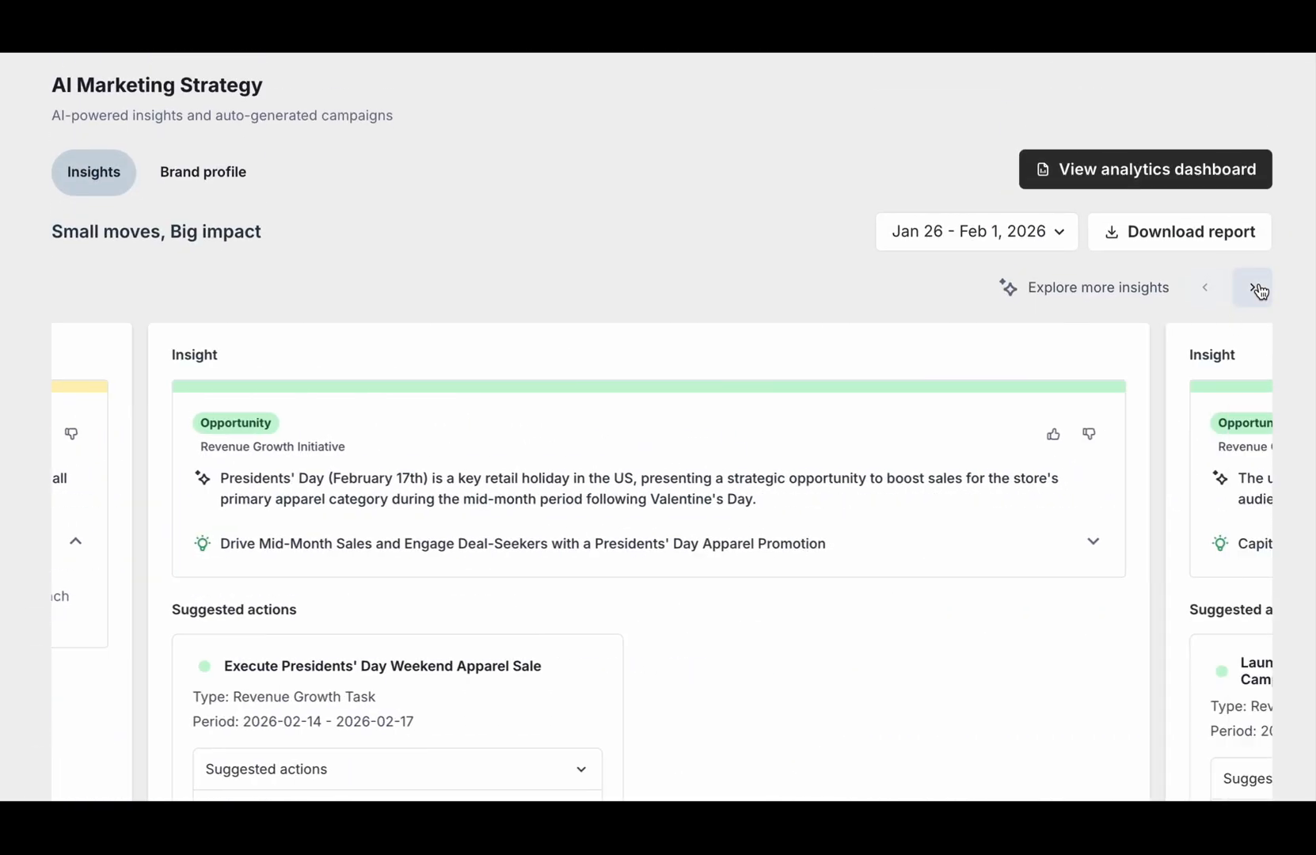
scroll(1014, 496, "down", 3)
scroll(1014, 497, "down", 1)
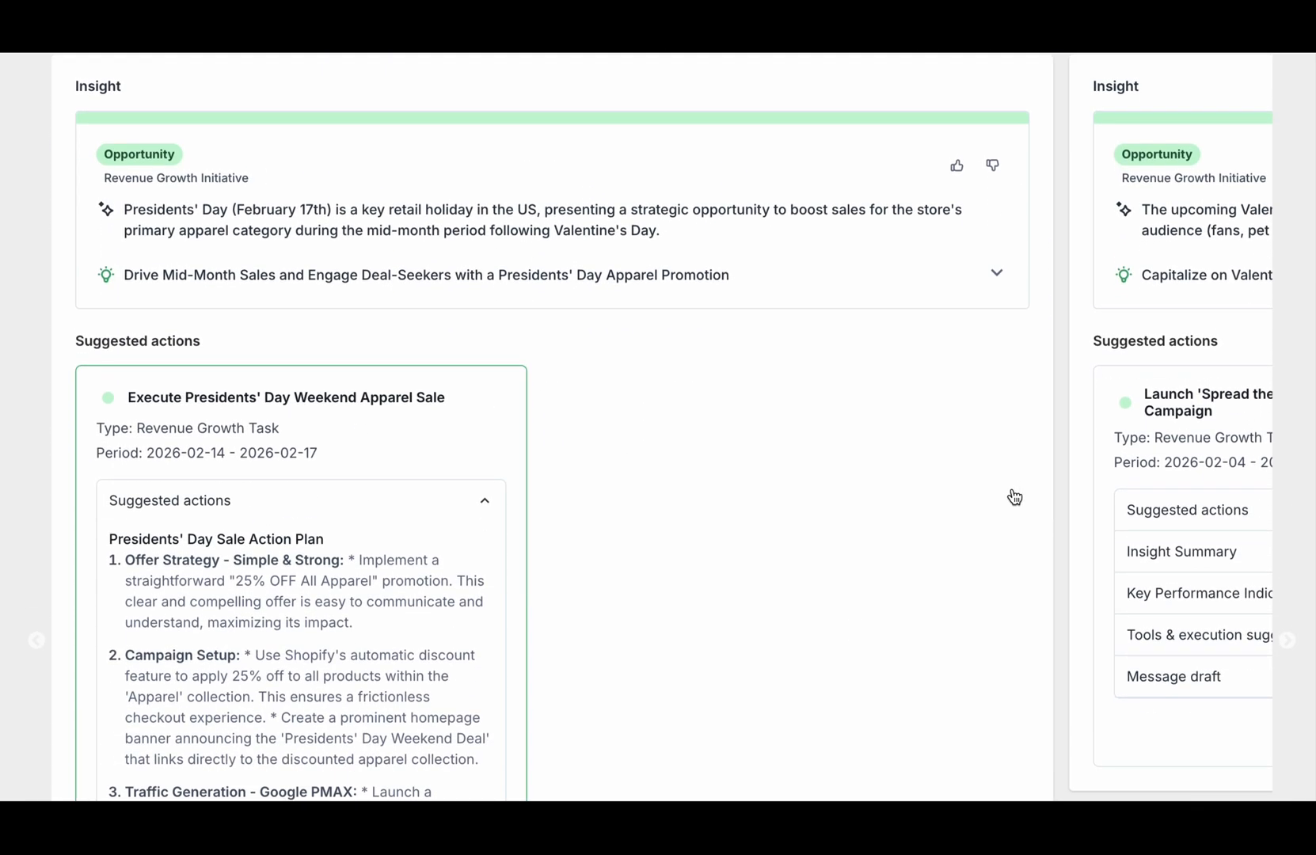
left_click(998, 273)
scroll(998, 273, "down", 1)
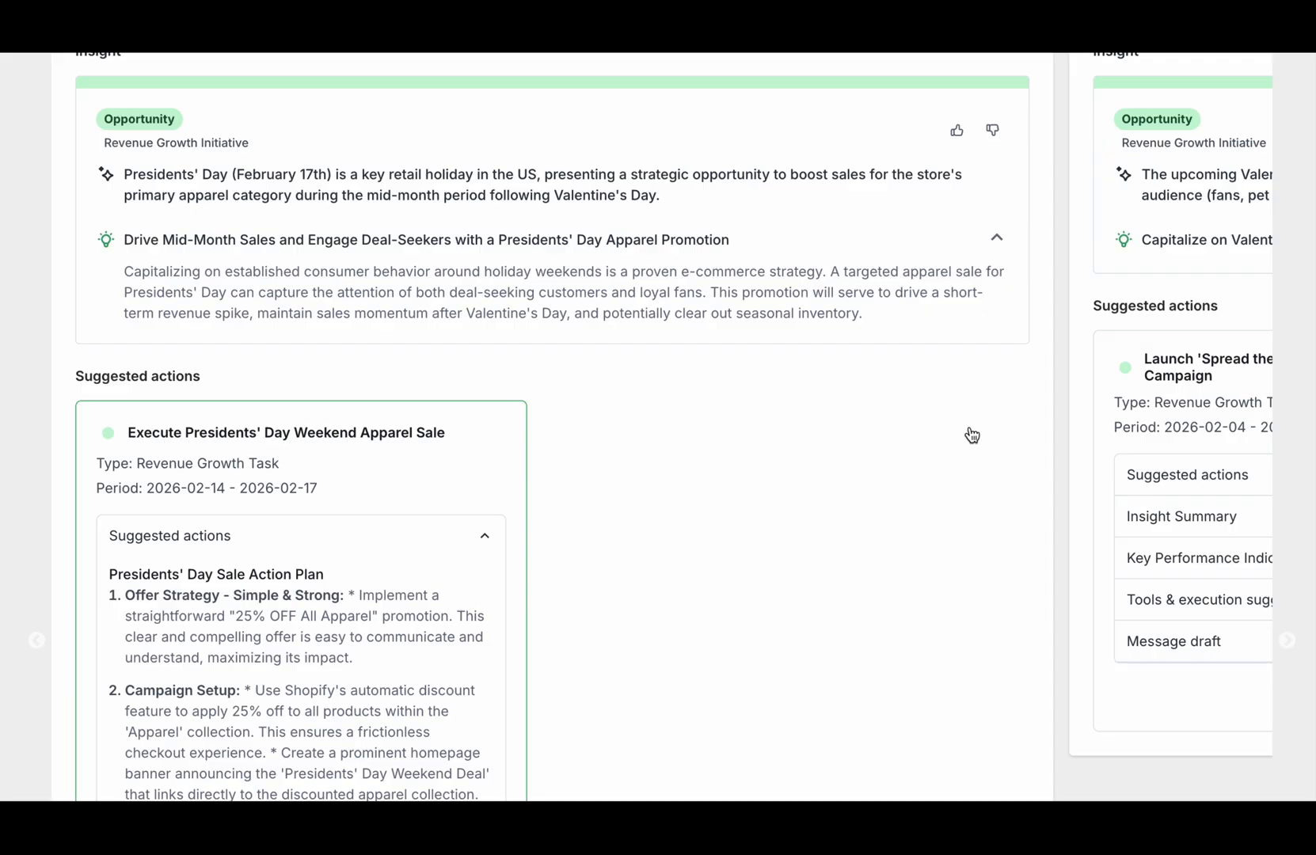
scroll(971, 435, "down", 6)
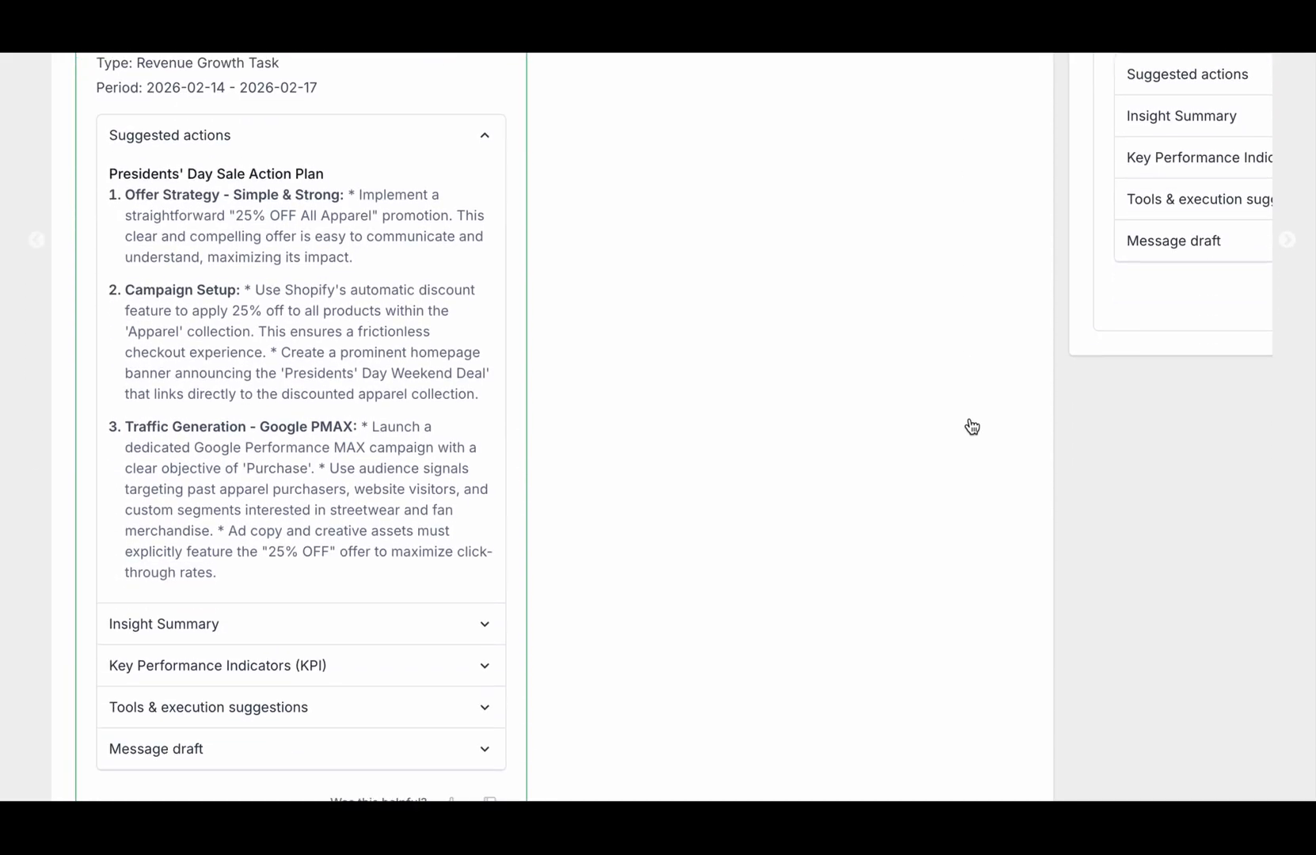
Step: Expand the Insight Summary and Key Performance Indicators (KPI) of the Execute Presidents' Day Weekend Apparel Sale action
scroll(971, 427, "down", 3)
left_click(496, 459)
scroll(496, 458, "down", 4)
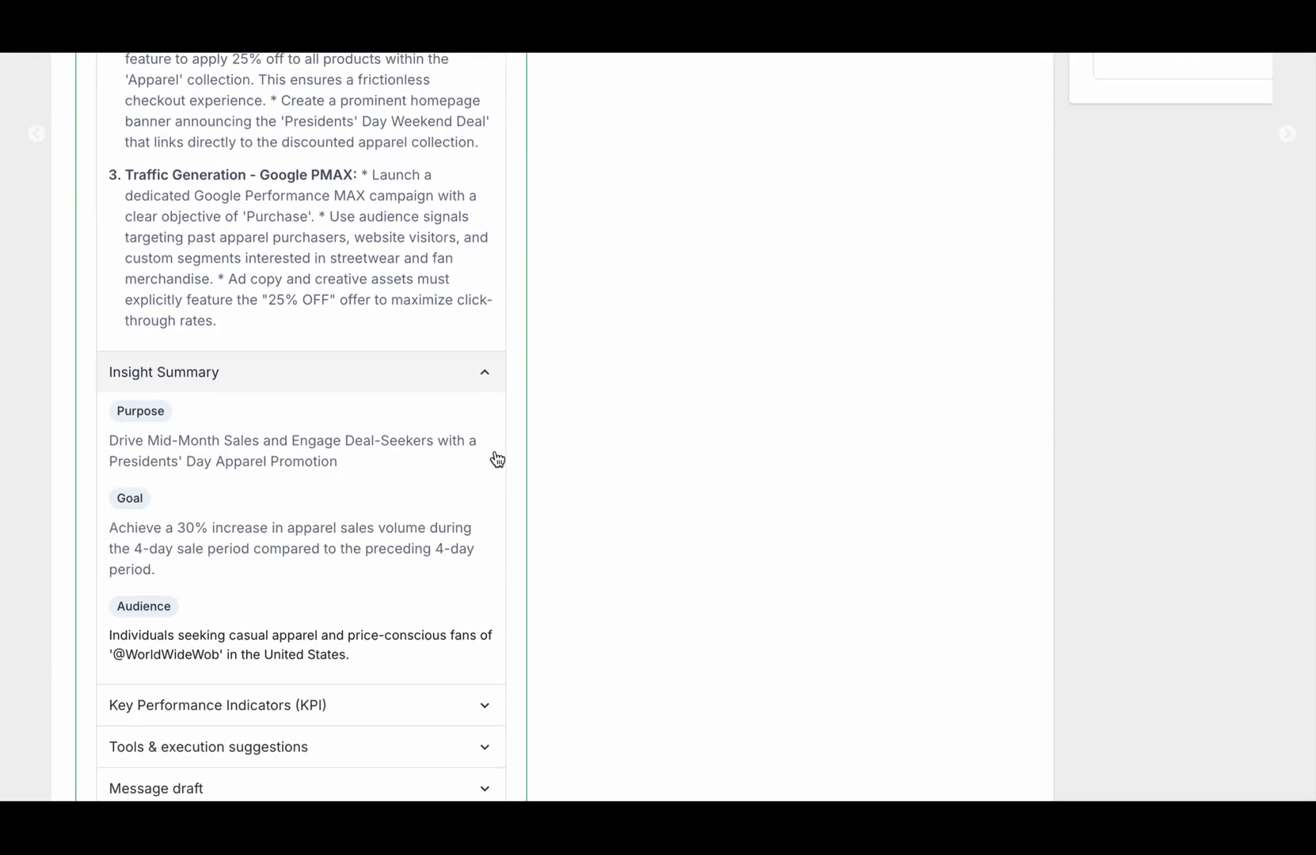
left_click(465, 514)
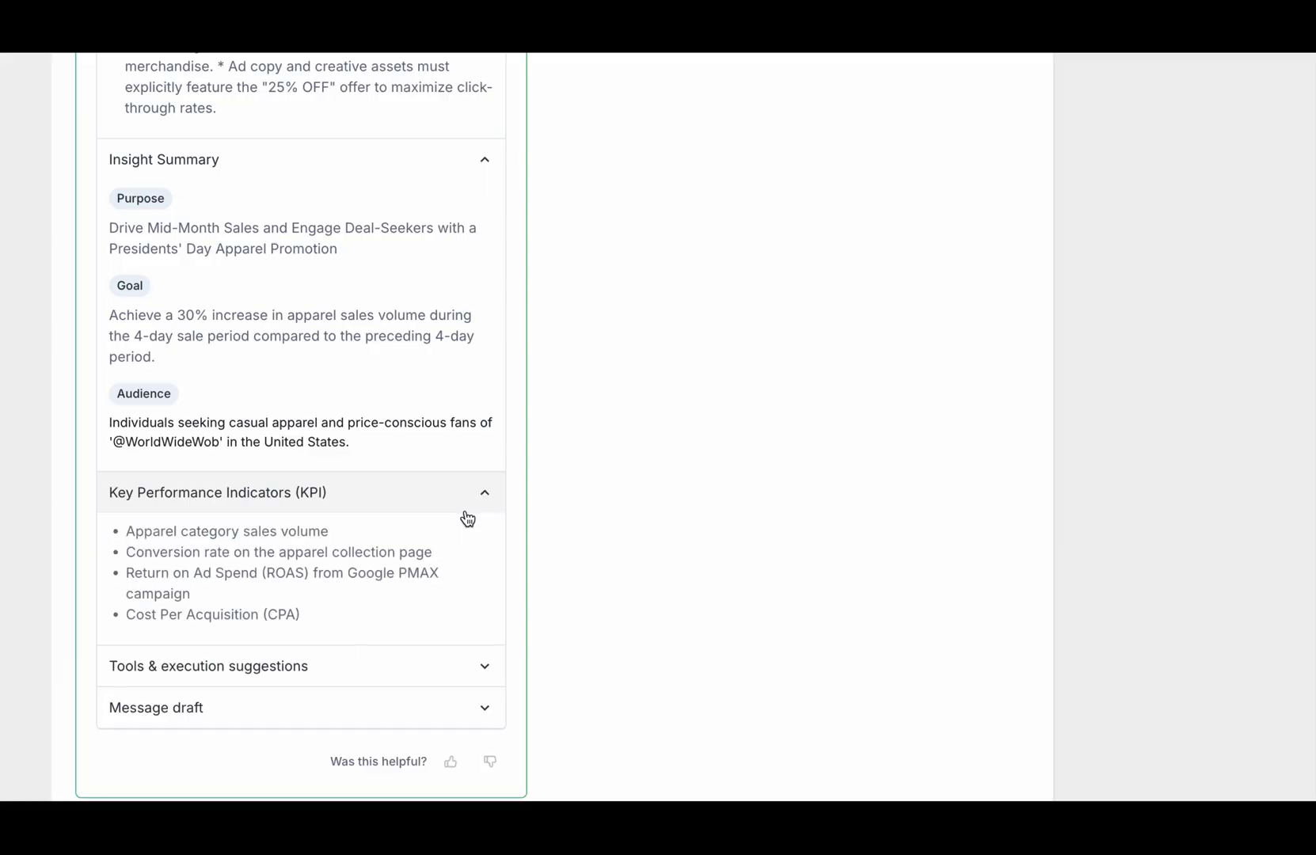
Step: Expand the Presidents' Day sale's Tools & execution suggestions and Message draft and read through both
scroll(465, 517, "down", 2)
left_click(459, 534)
scroll(461, 536, "down", 4)
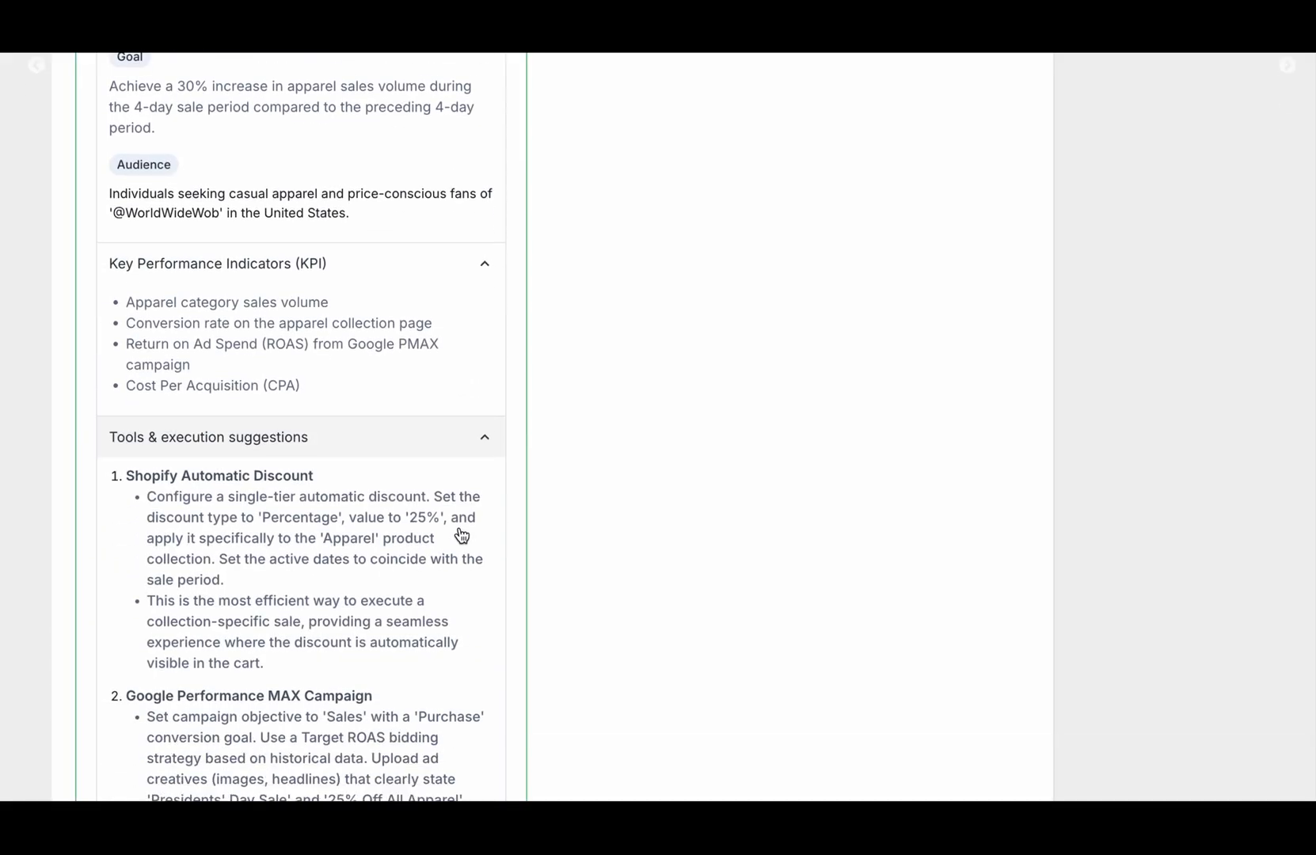
scroll(458, 513, "down", 4)
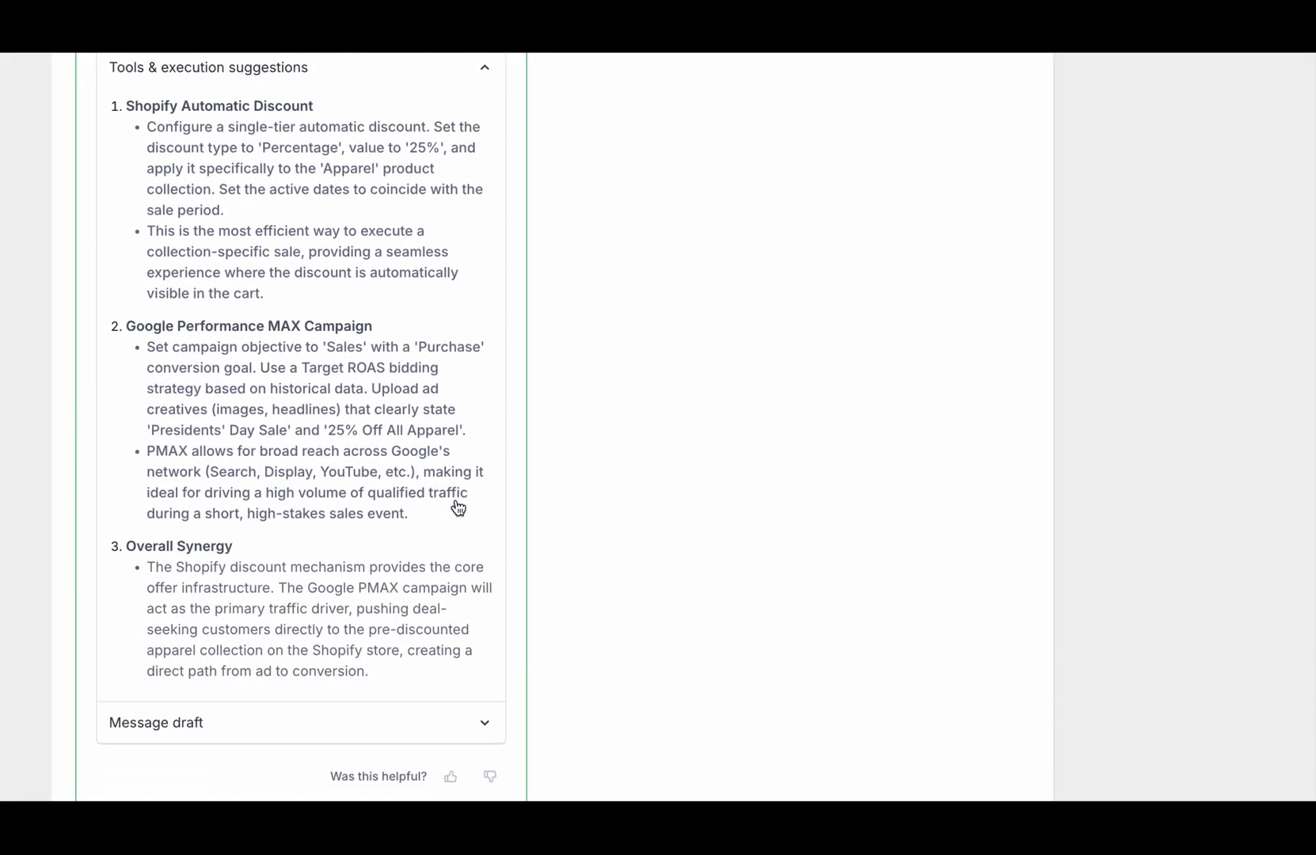
left_click(444, 589)
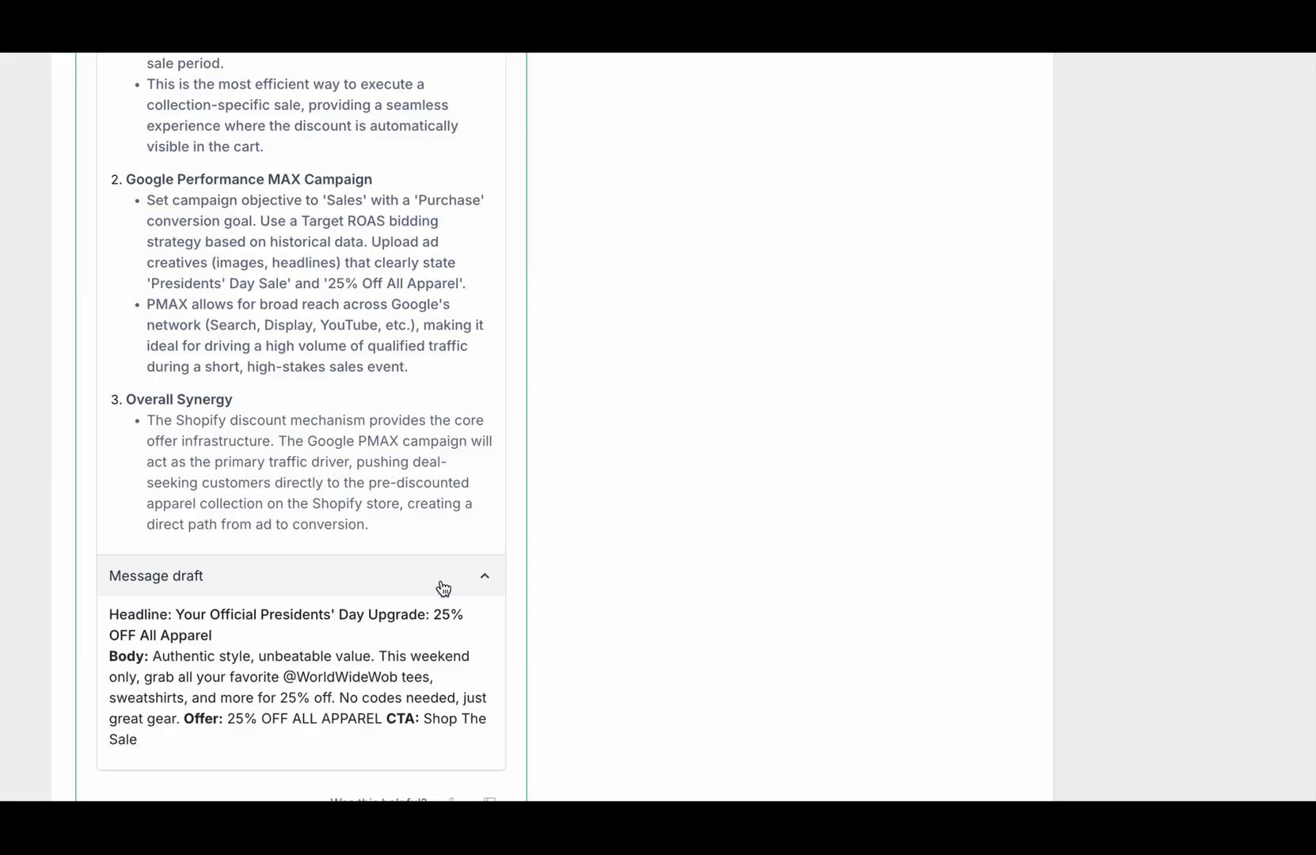
scroll(441, 590, "down", 1)
Step: Go to the Valentine's Day opportunity insight, expand its explanation and read the 'Spread the Wob Love' Campaign Plan
scroll(760, 456, "up", 10)
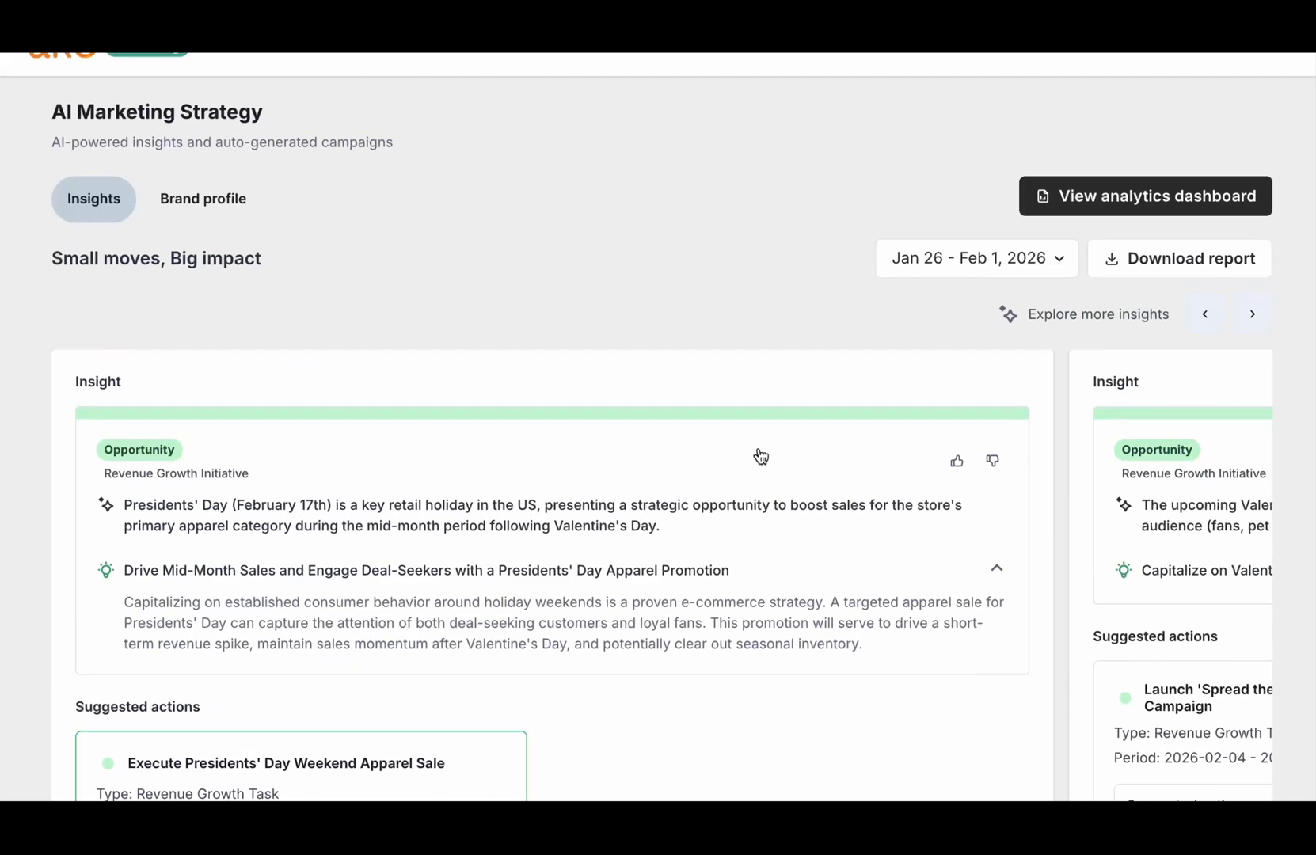
left_click(1255, 288)
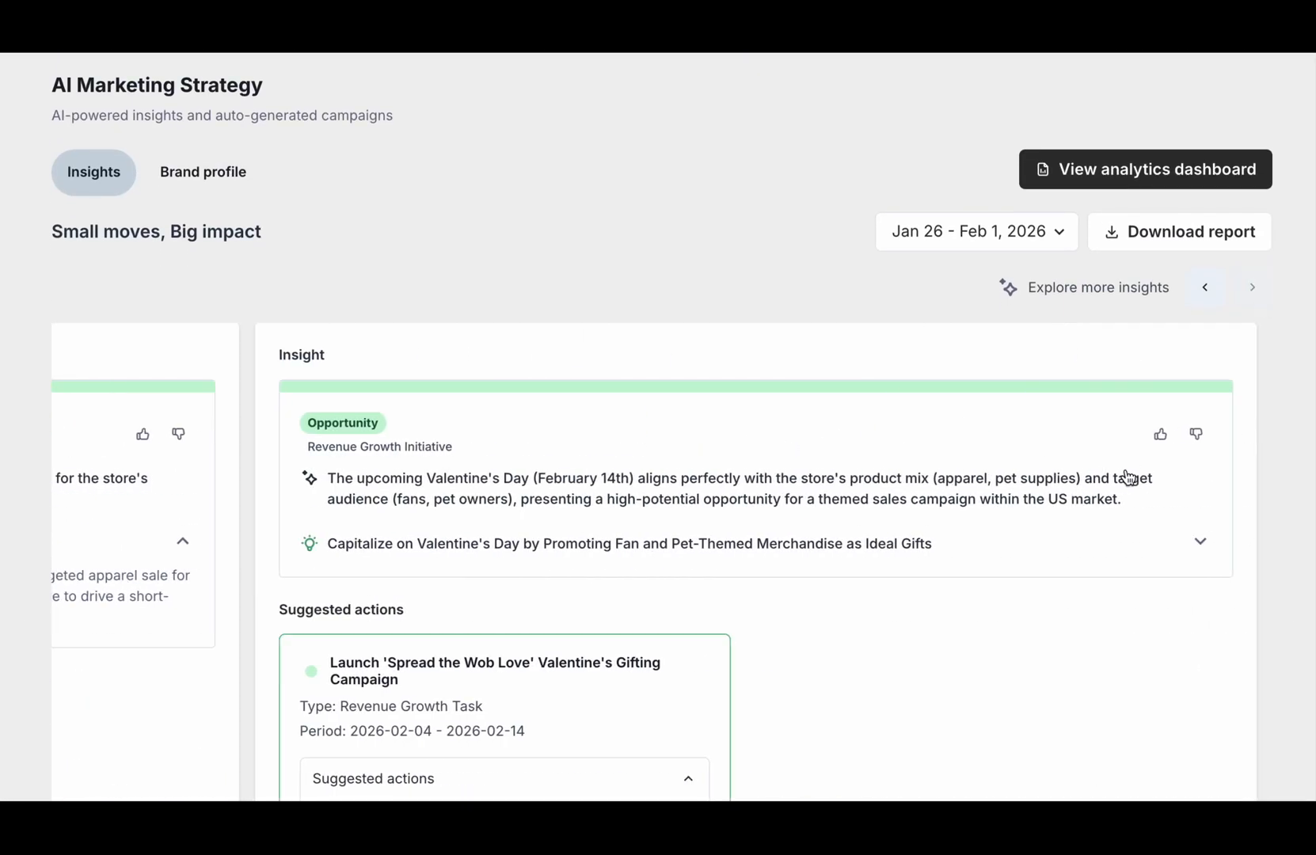
scroll(1126, 477, "down", 2)
left_click(1200, 366)
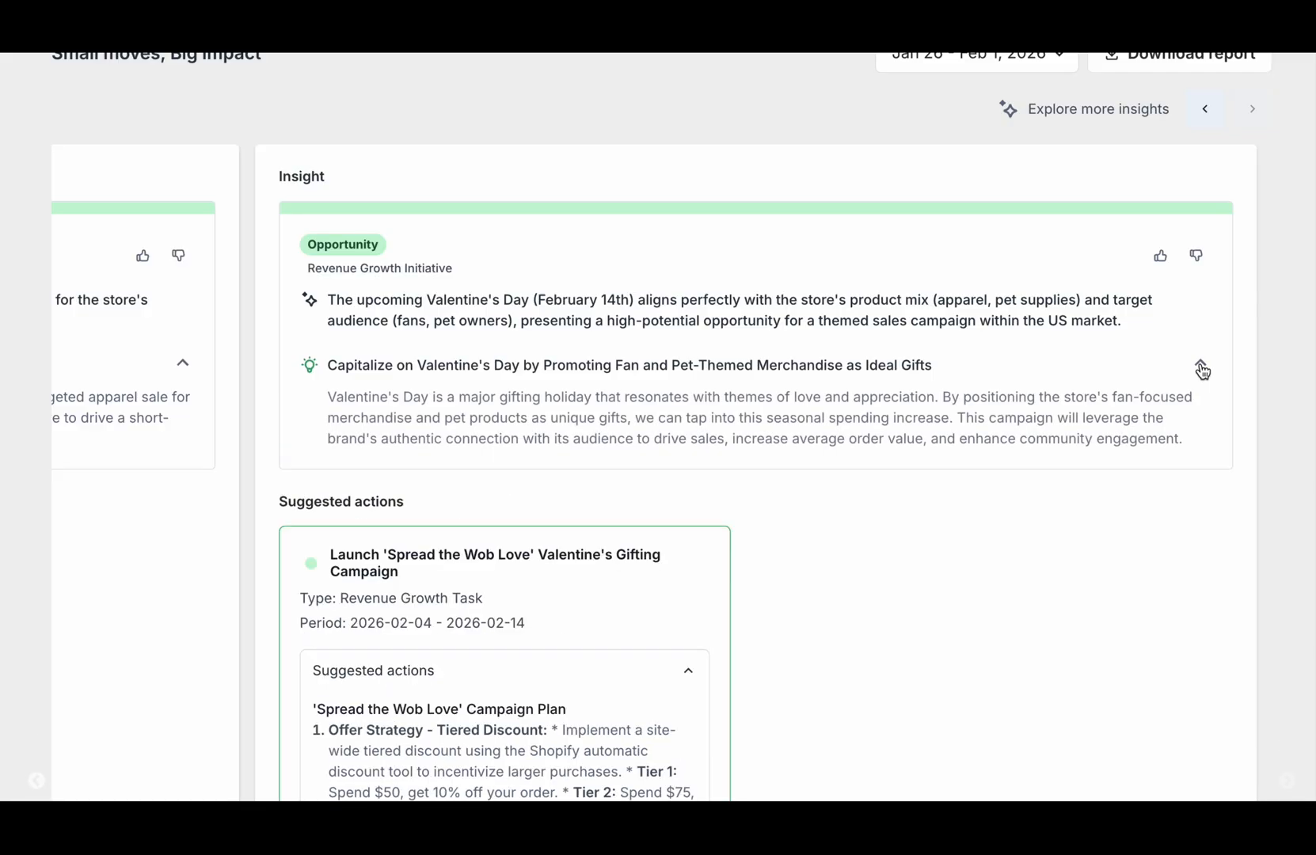
scroll(1156, 516, "down", 7)
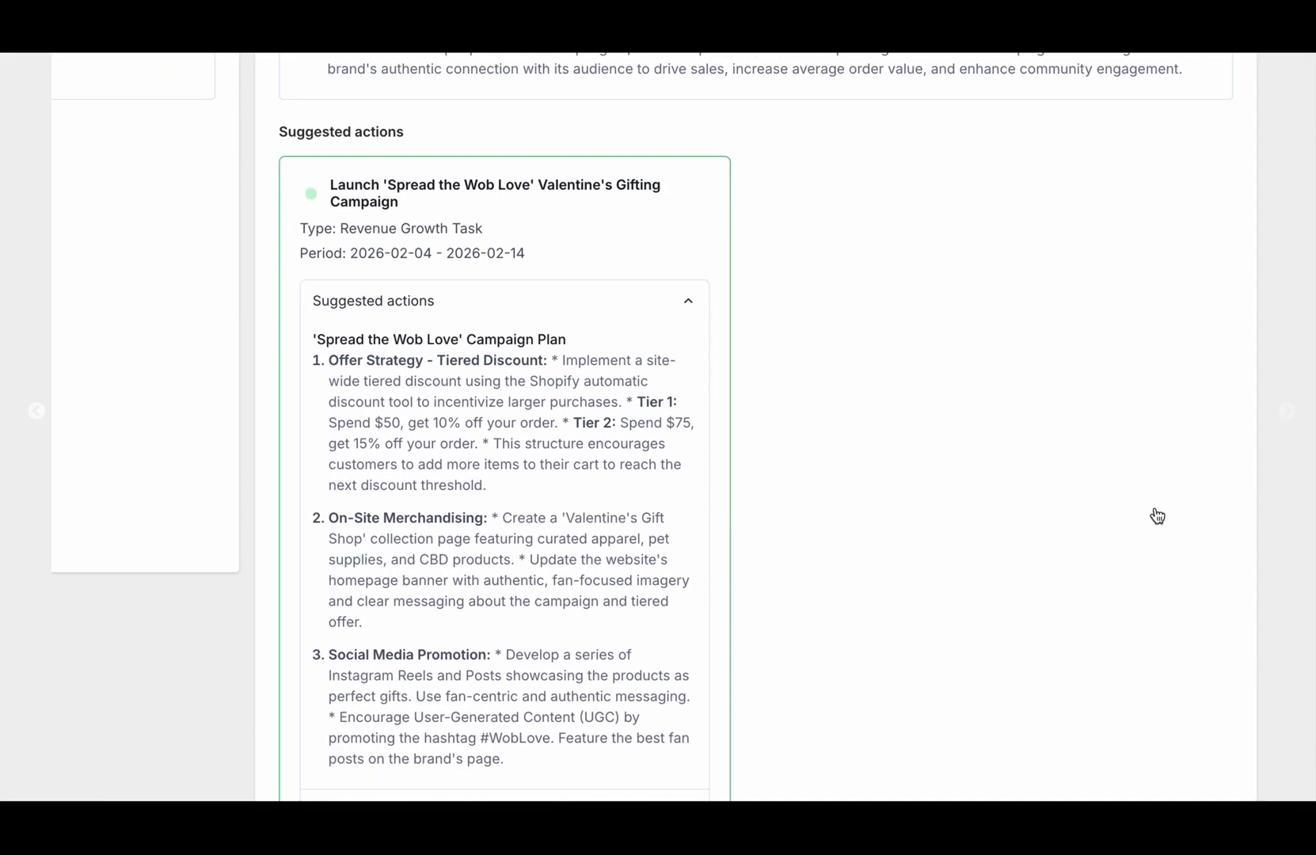
Step: Expand the Insight Summary and Key Performance Indicators (KPI) of the 'Spread the Wob Love' Valentine's Gifting Campaign
scroll(1157, 515, "down", 2)
left_click(632, 454)
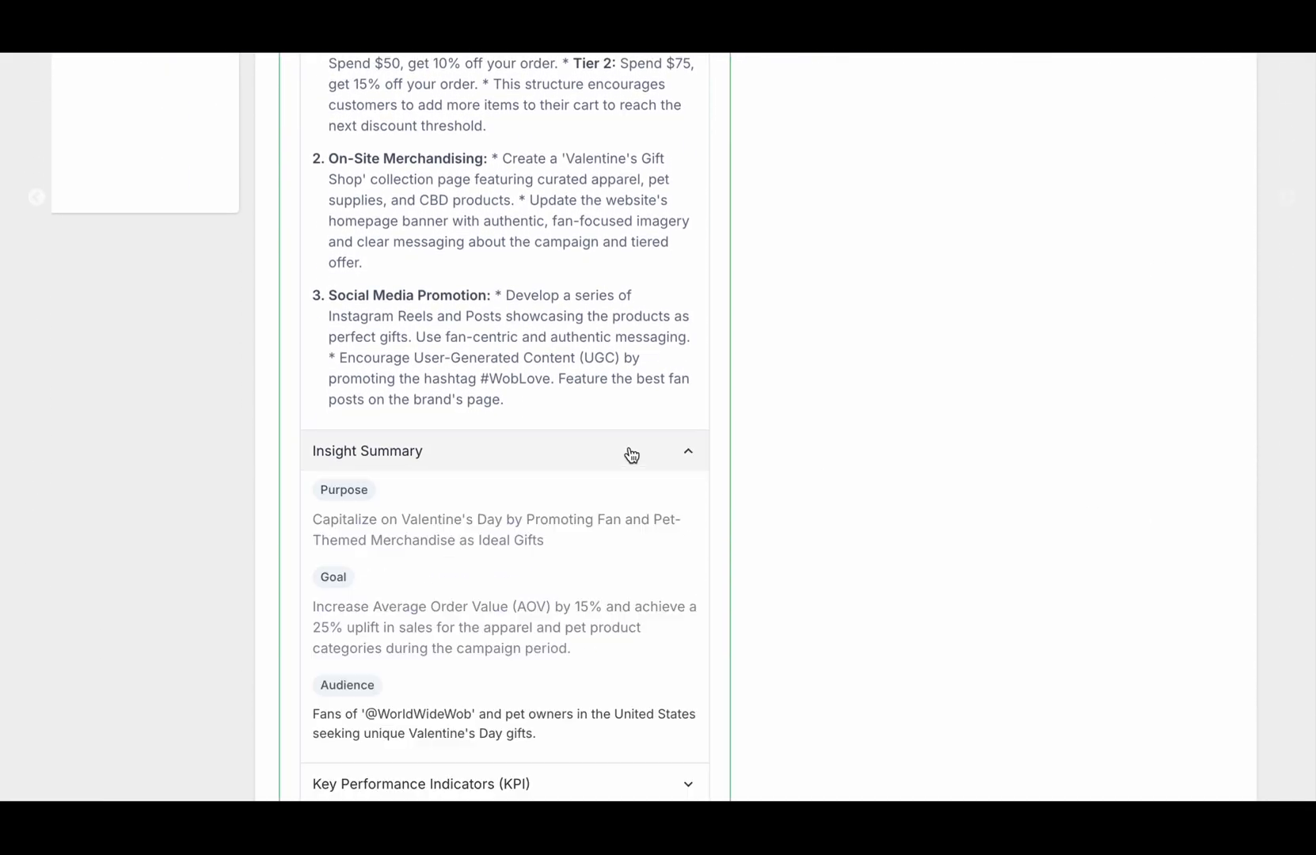
scroll(631, 454, "down", 4)
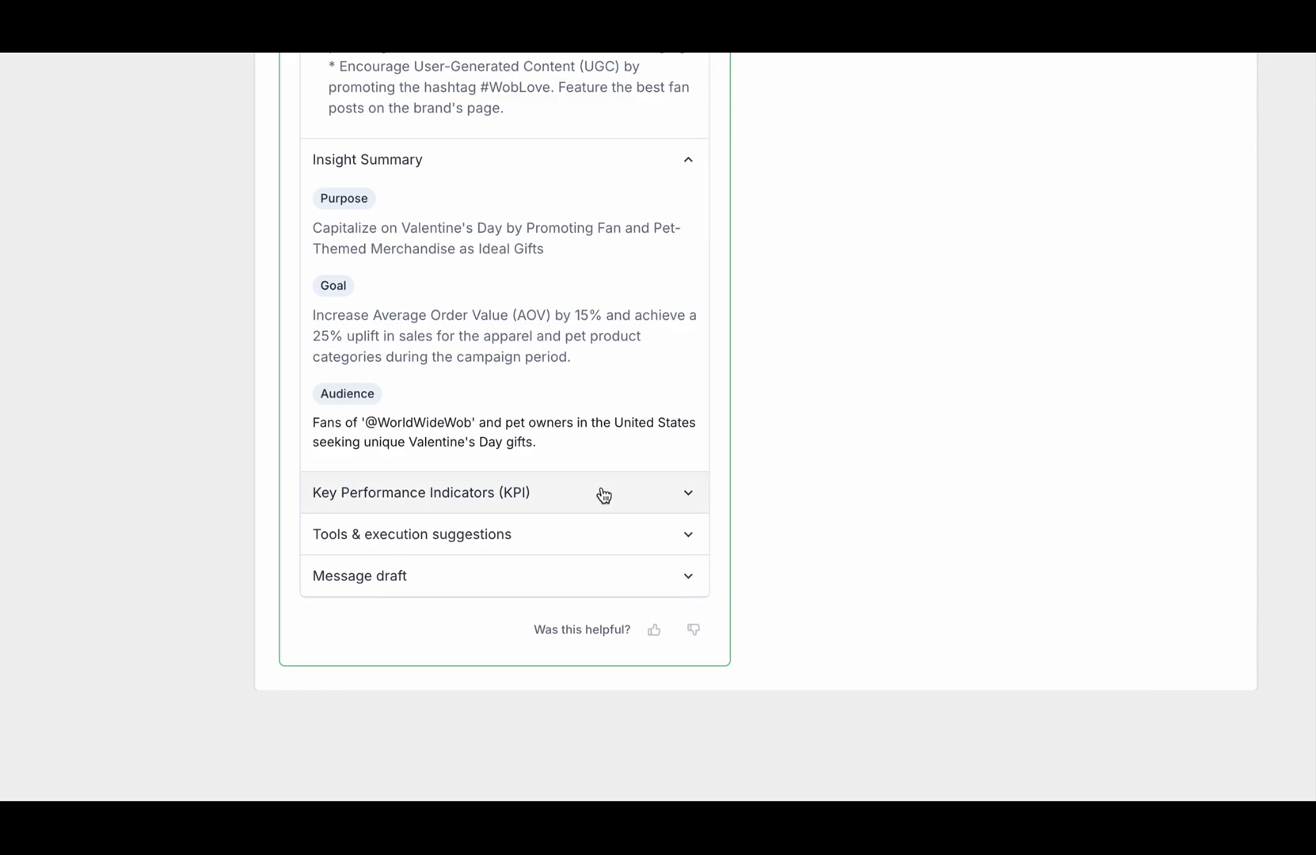
left_click(603, 494)
Step: Expand the Valentine's campaign's Tools & execution suggestions and Message draft and read through both
scroll(604, 495, "down", 2)
left_click(582, 545)
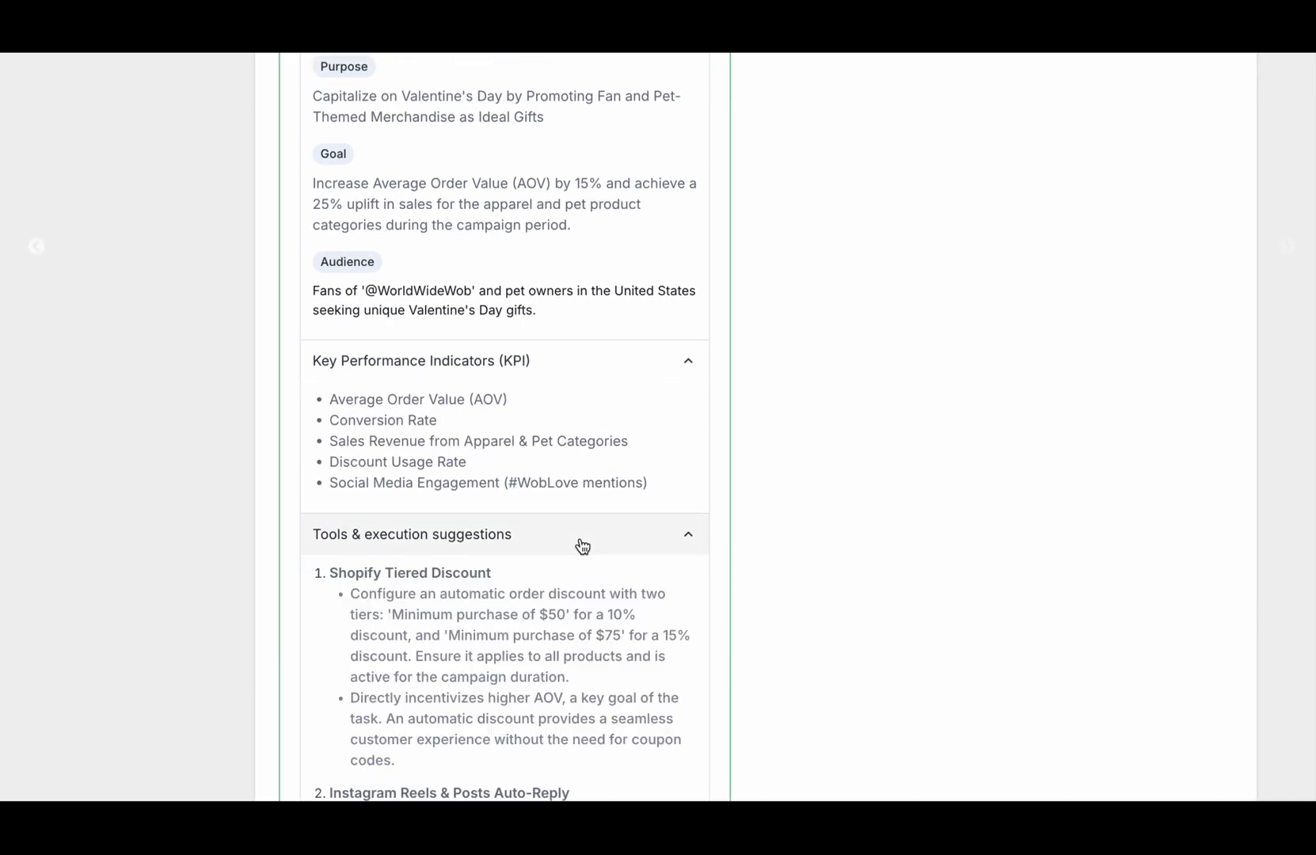
scroll(582, 547, "down", 1)
scroll(583, 547, "down", 10)
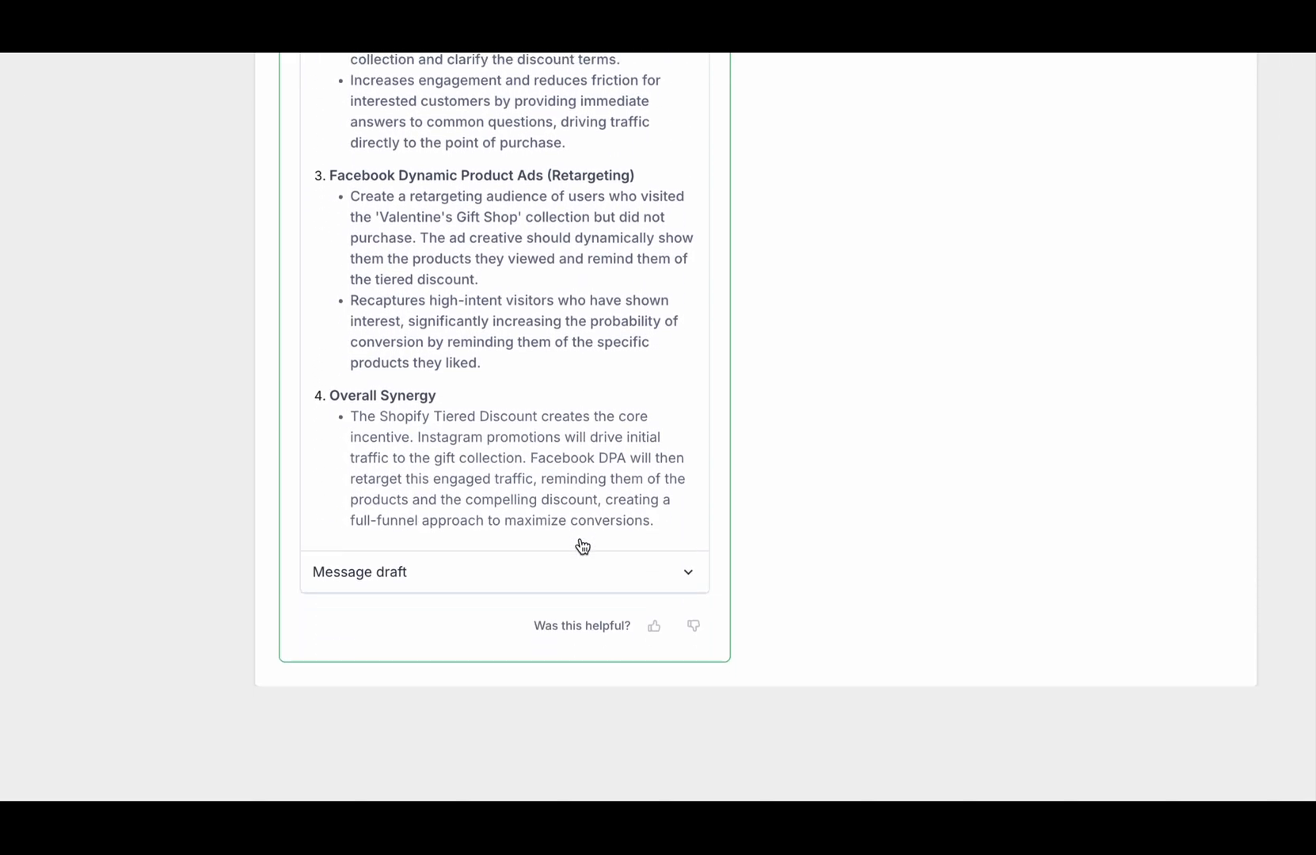
left_click(580, 578)
scroll(579, 579, "down", 3)
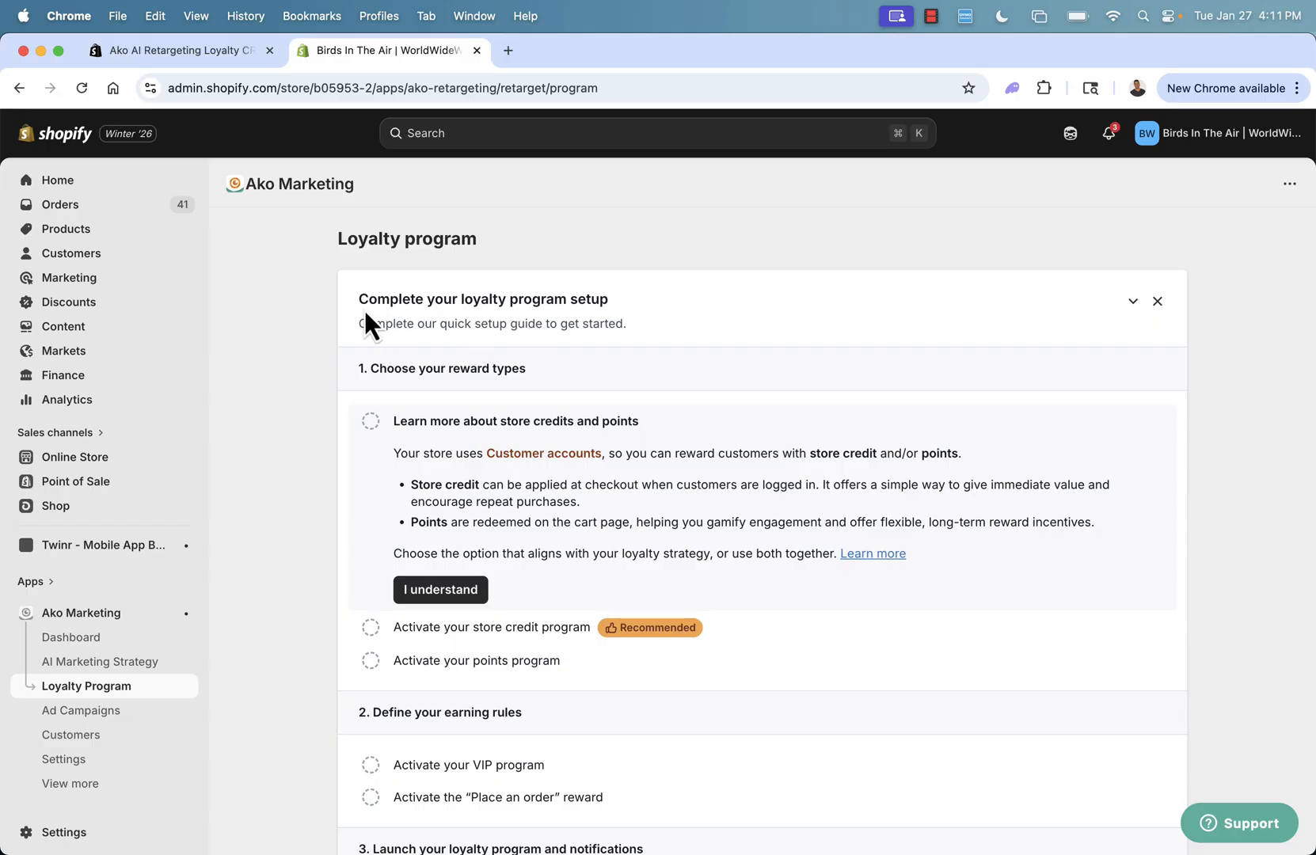
Step: Read the loyalty program setup guide's introduction and its descriptions of store credit and points
left_click_drag(365, 314, 629, 326)
left_click(627, 331)
scroll(630, 340, "down", 2)
scroll(628, 336, "down", 2)
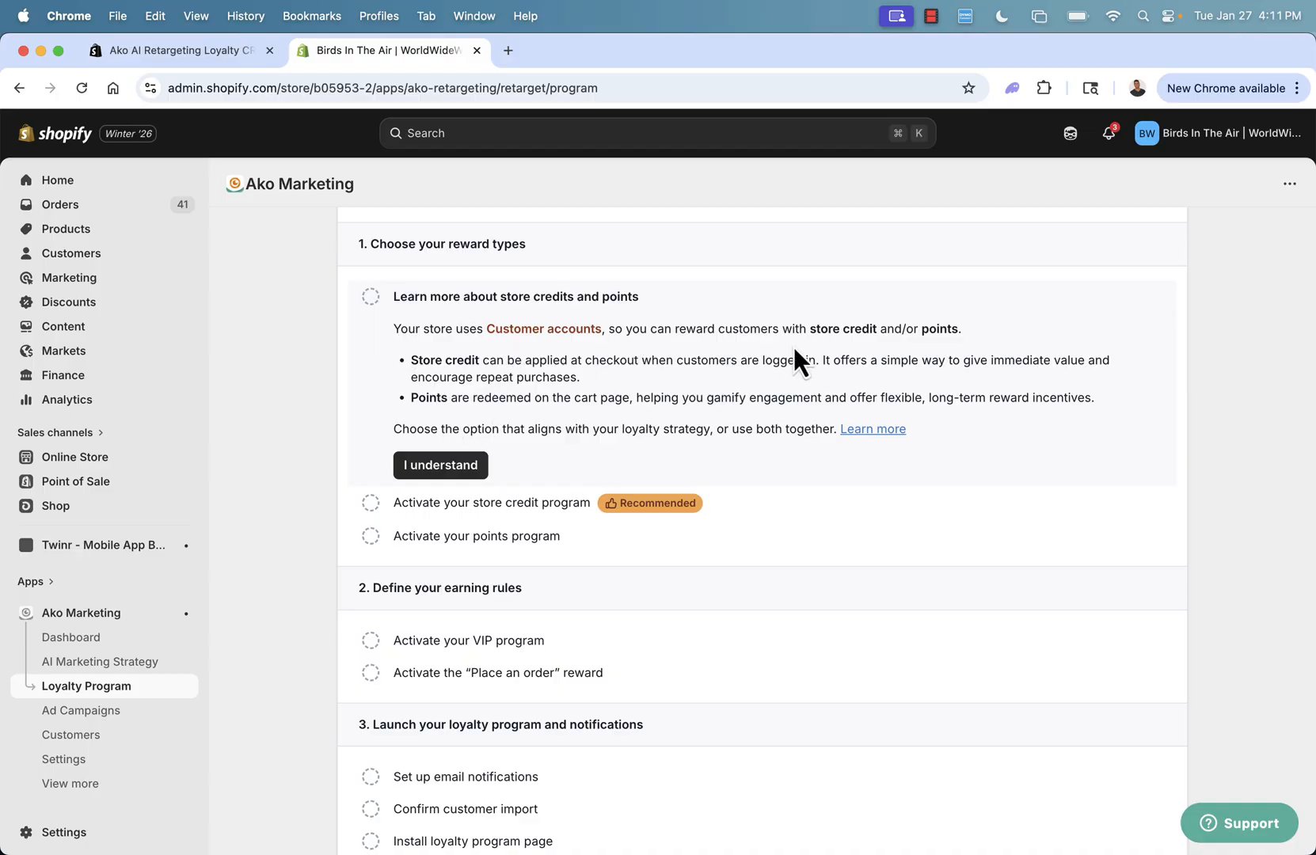
left_click_drag(493, 362, 673, 398)
left_click(670, 399)
triple_click(676, 400)
left_click(665, 388)
Step: Acknowledge the store credits and points explanation, then set up and activate the store credit program
left_click(459, 468)
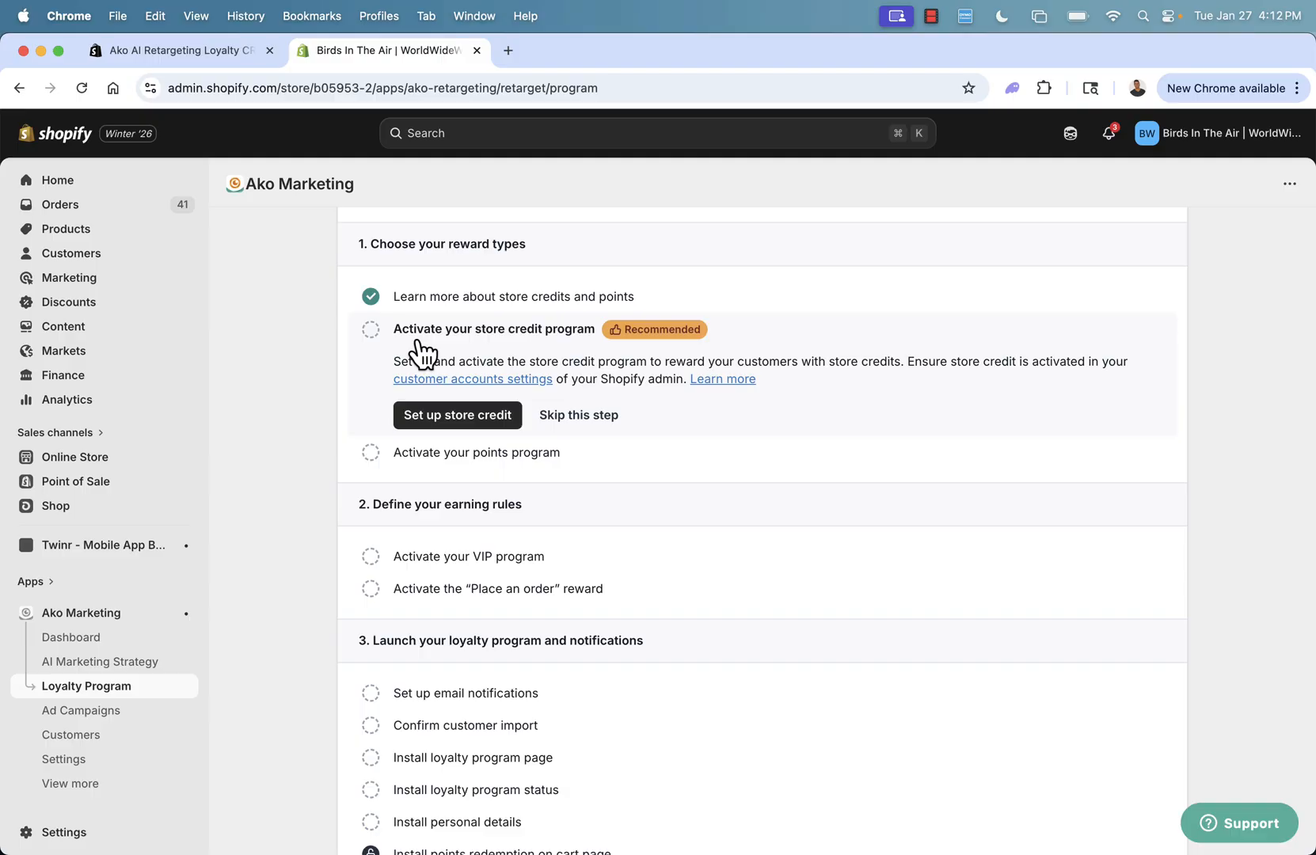
left_click(448, 421)
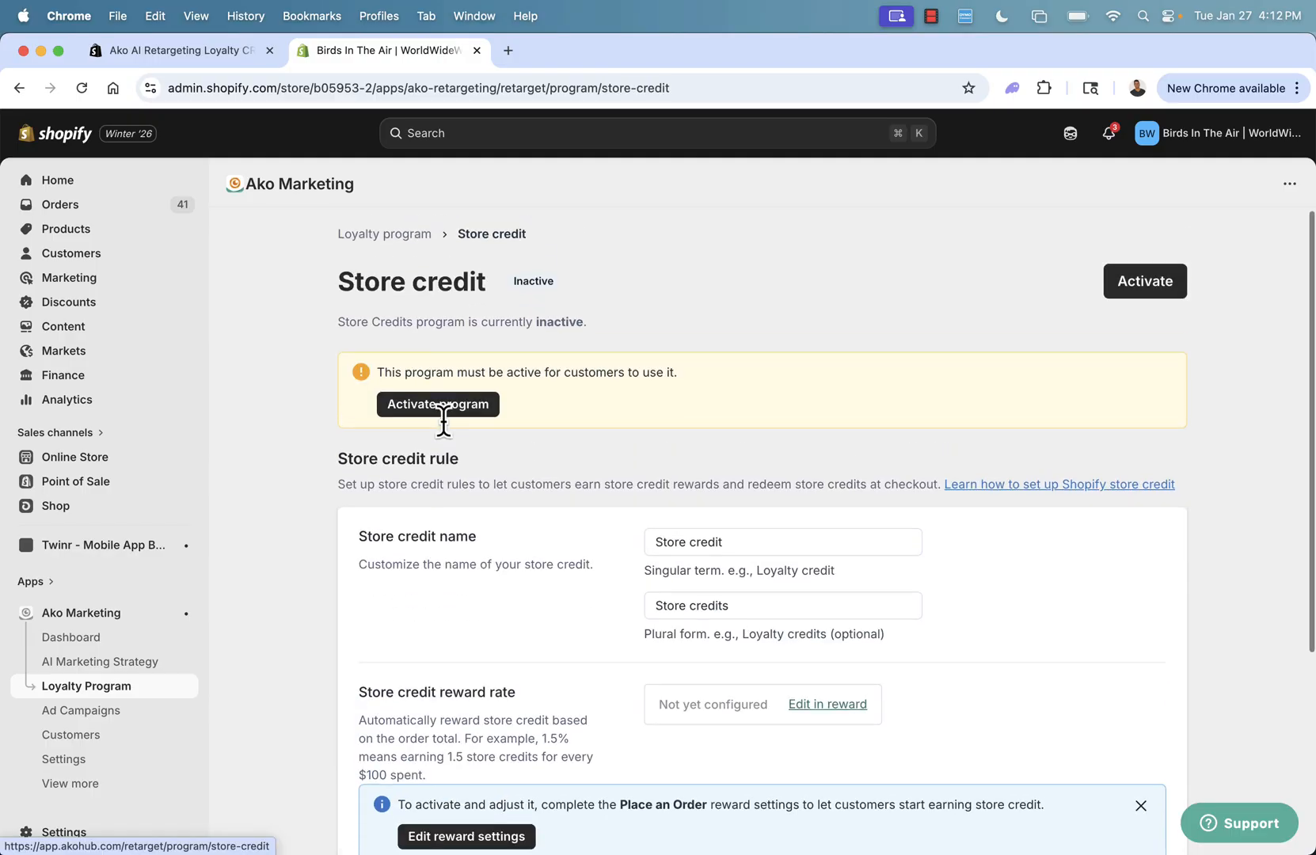
left_click(438, 418)
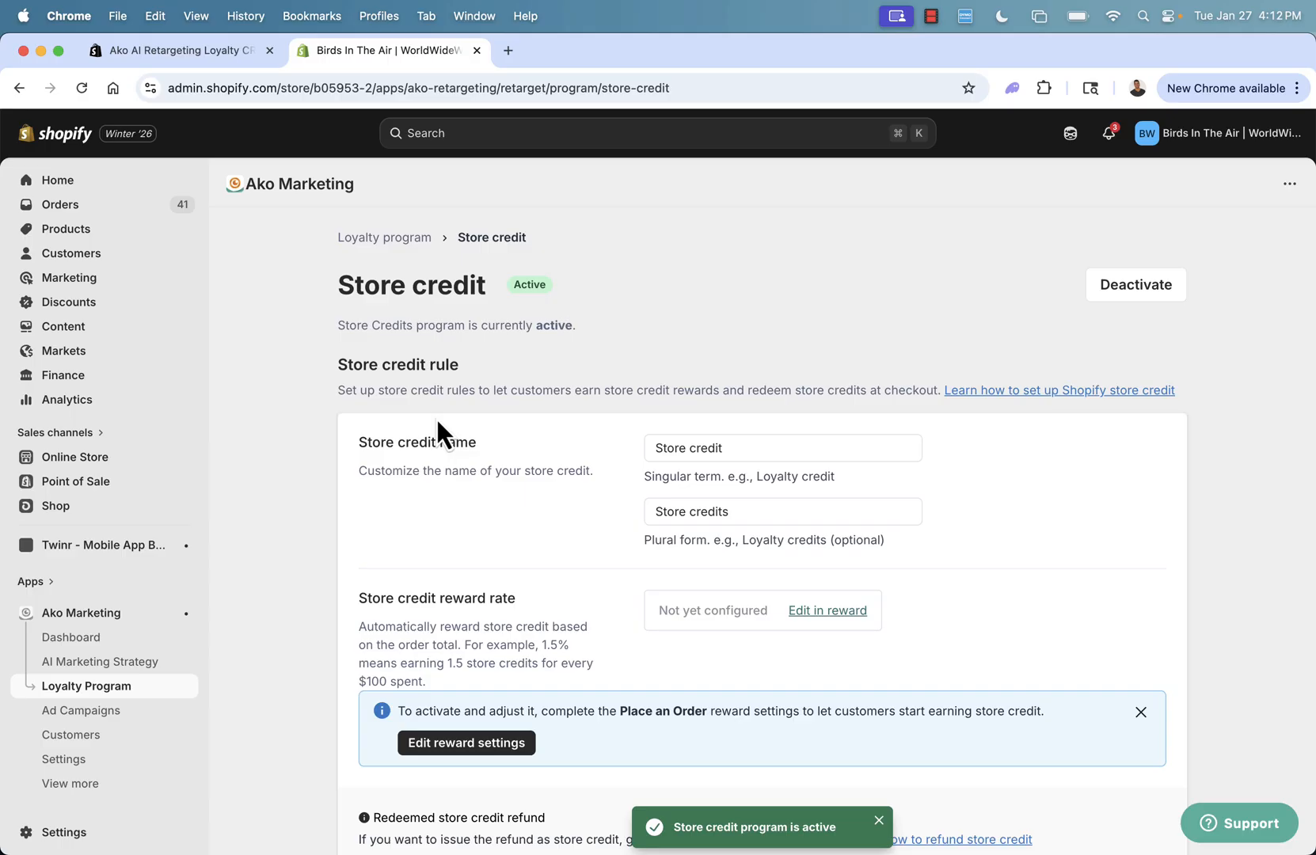
Step: Set the singular store credit name to "Sample Credit" and save the store credit rule
scroll(436, 420, "down", 2)
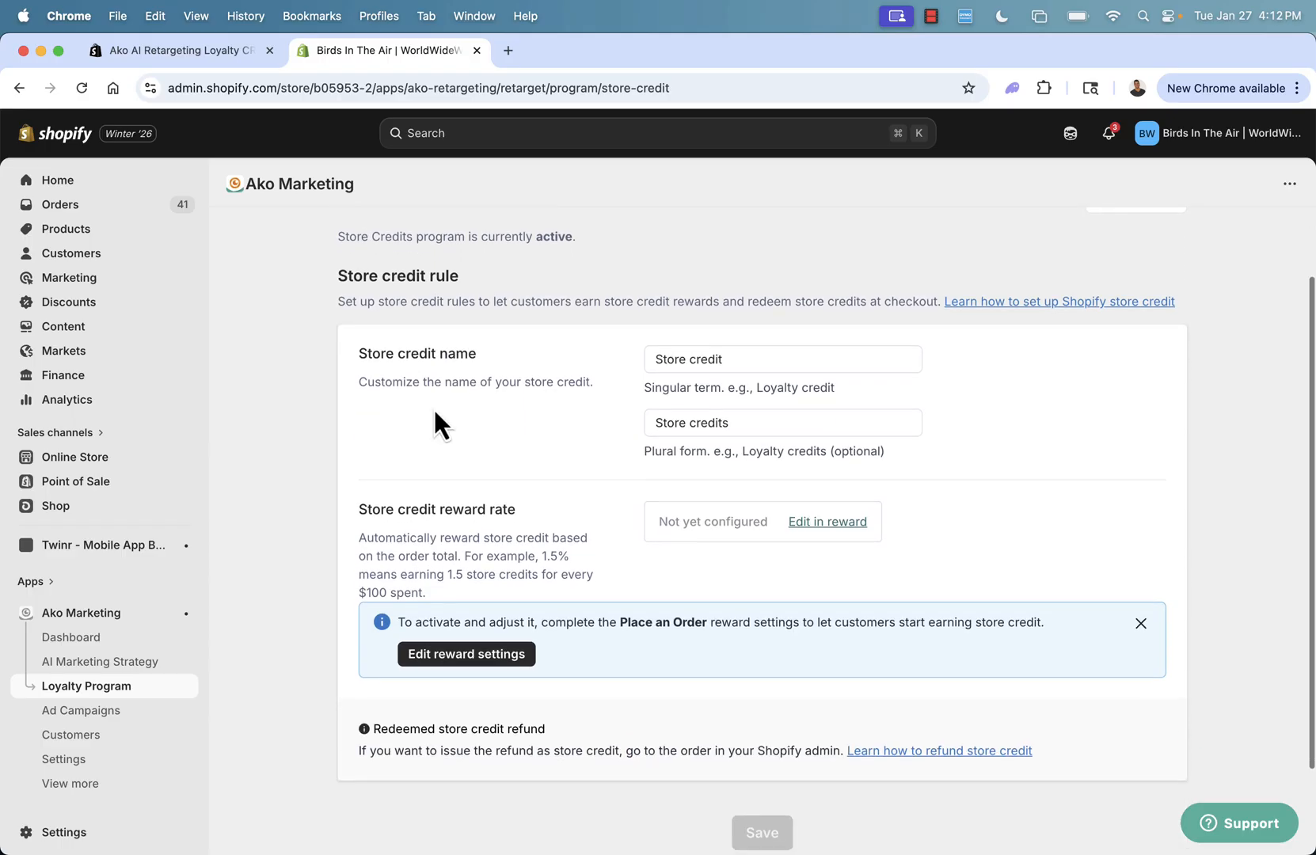
triple_click(689, 359)
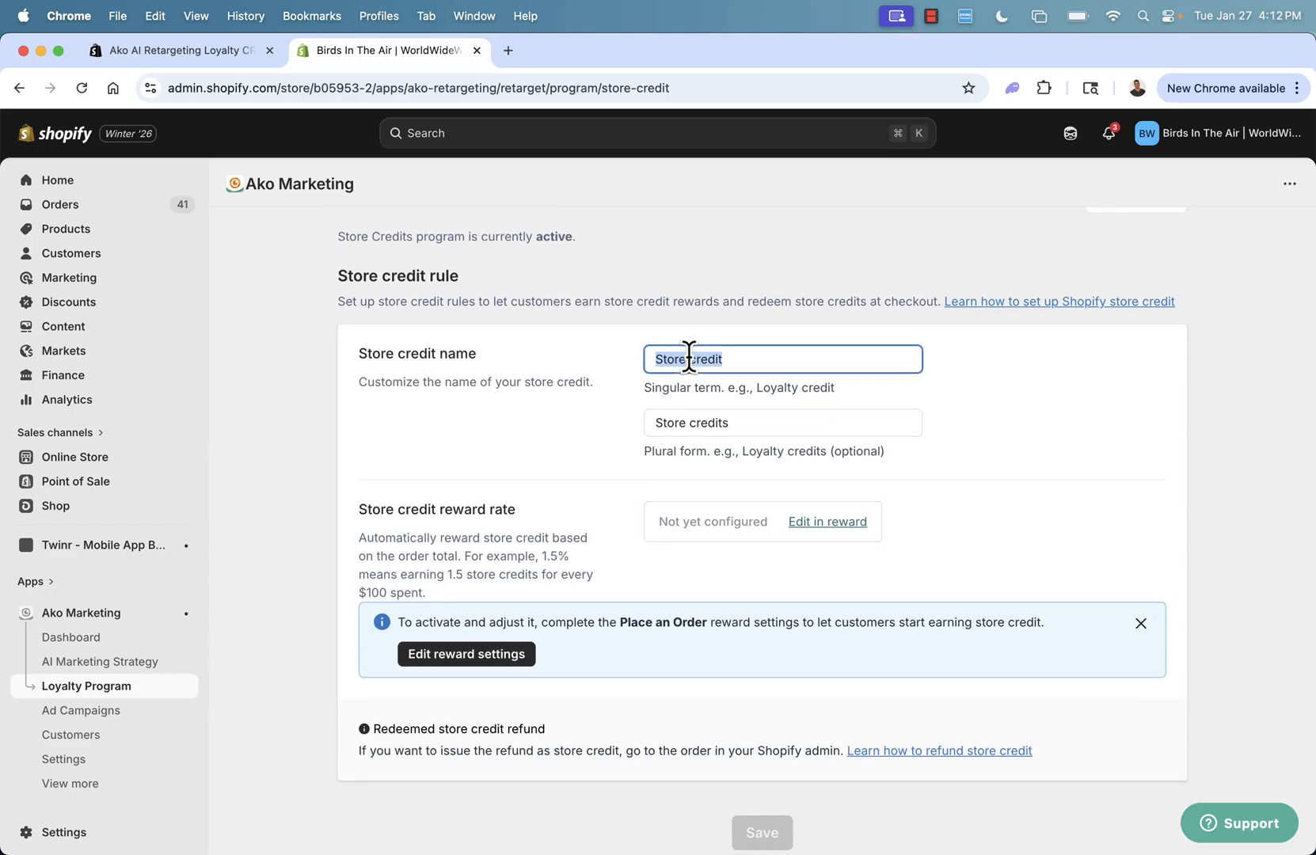
type("Sample Credit")
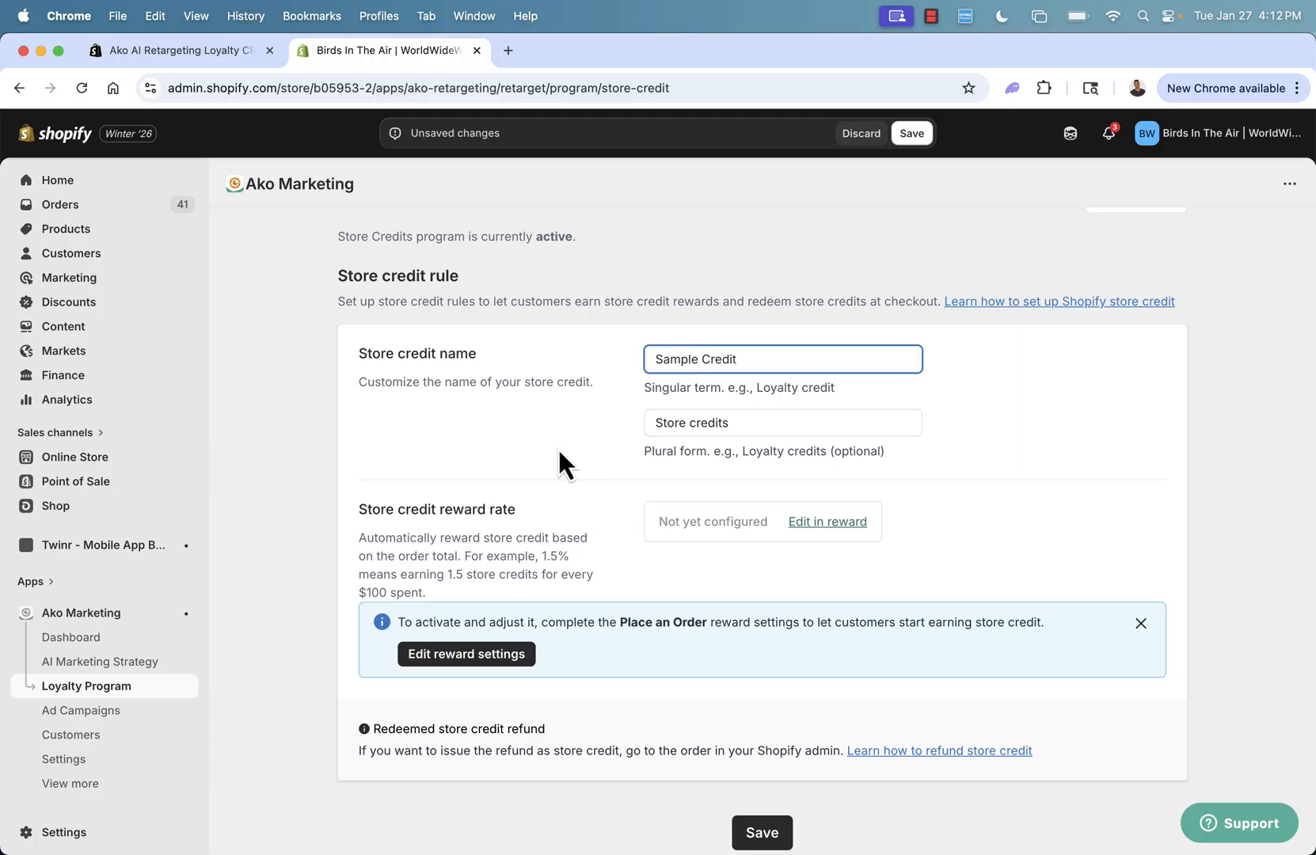
scroll(559, 451, "down", 1)
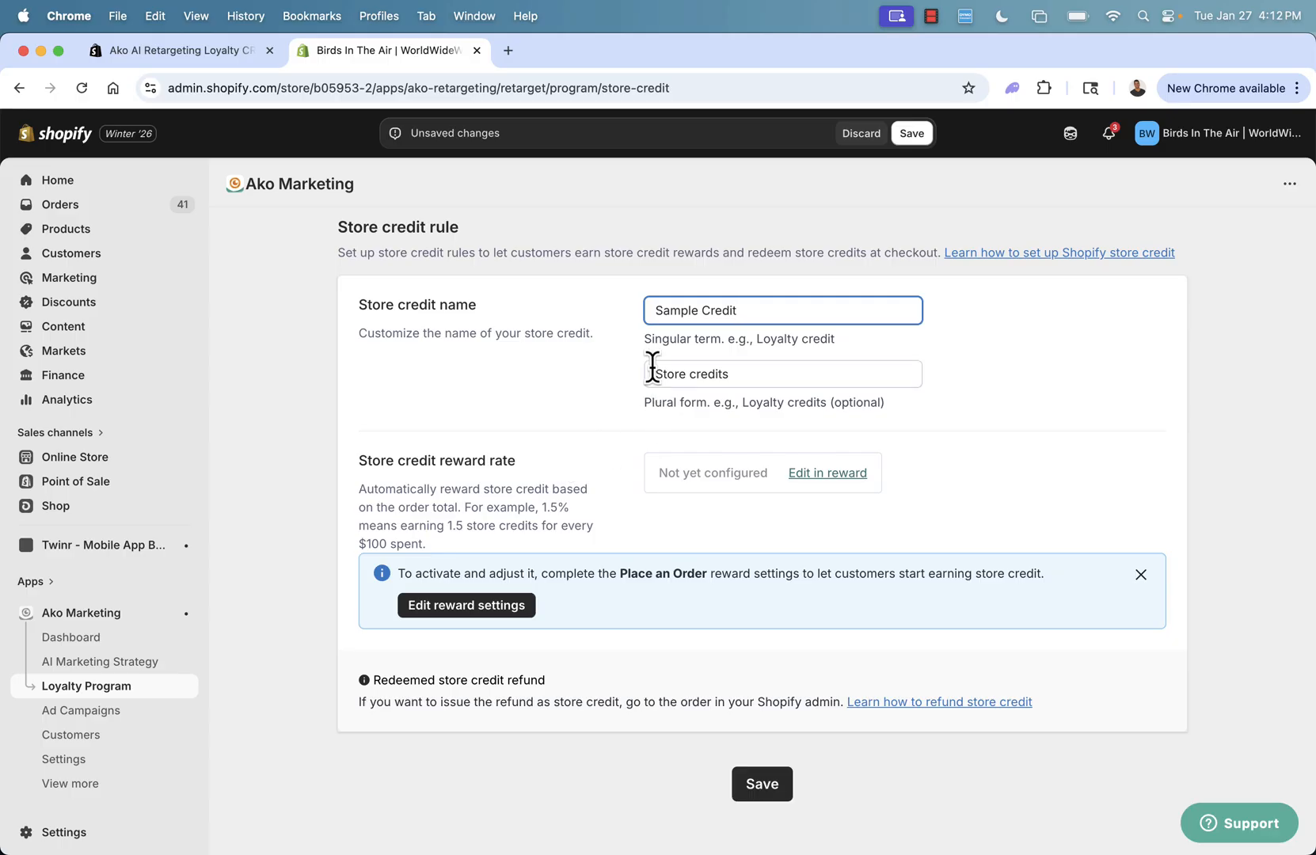
scroll(651, 371, "down", 1)
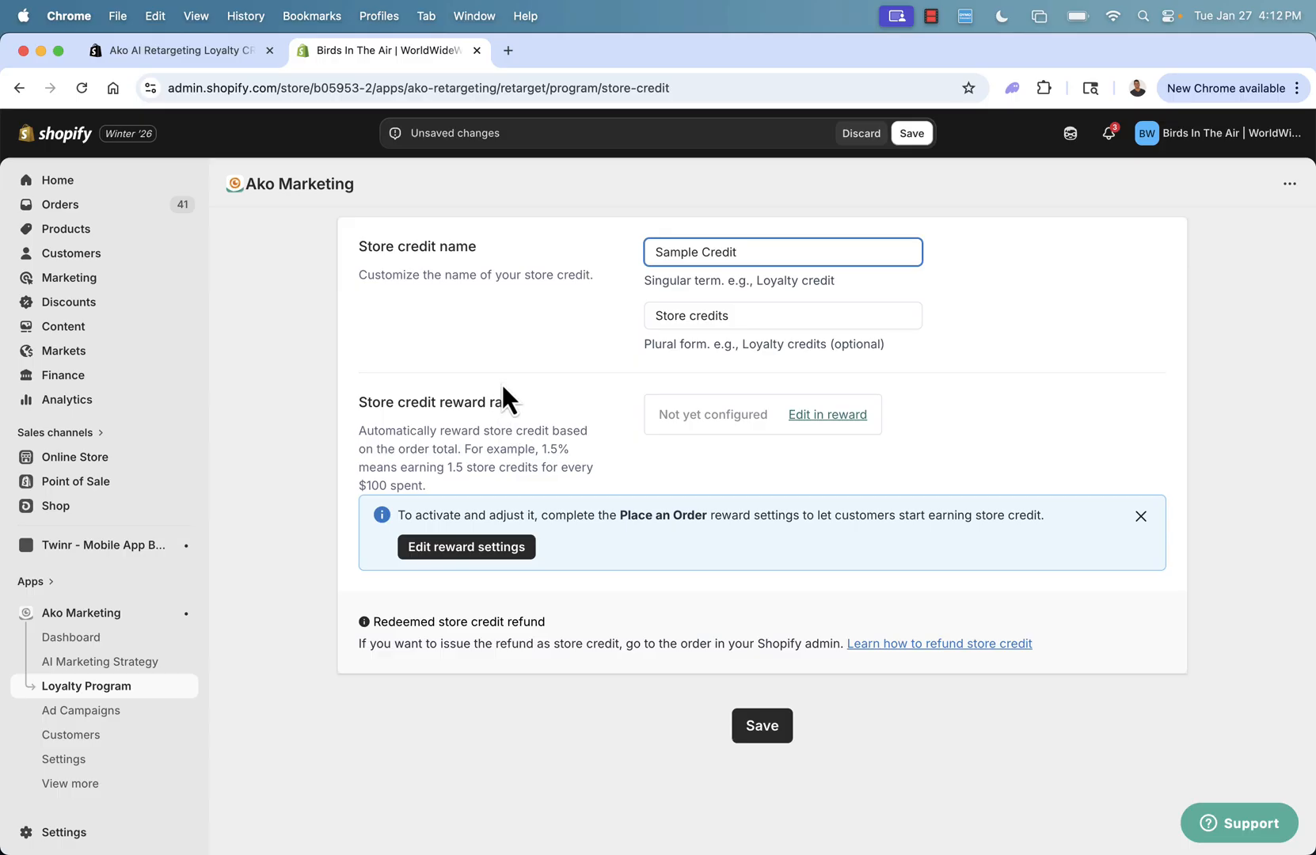
left_click(507, 490)
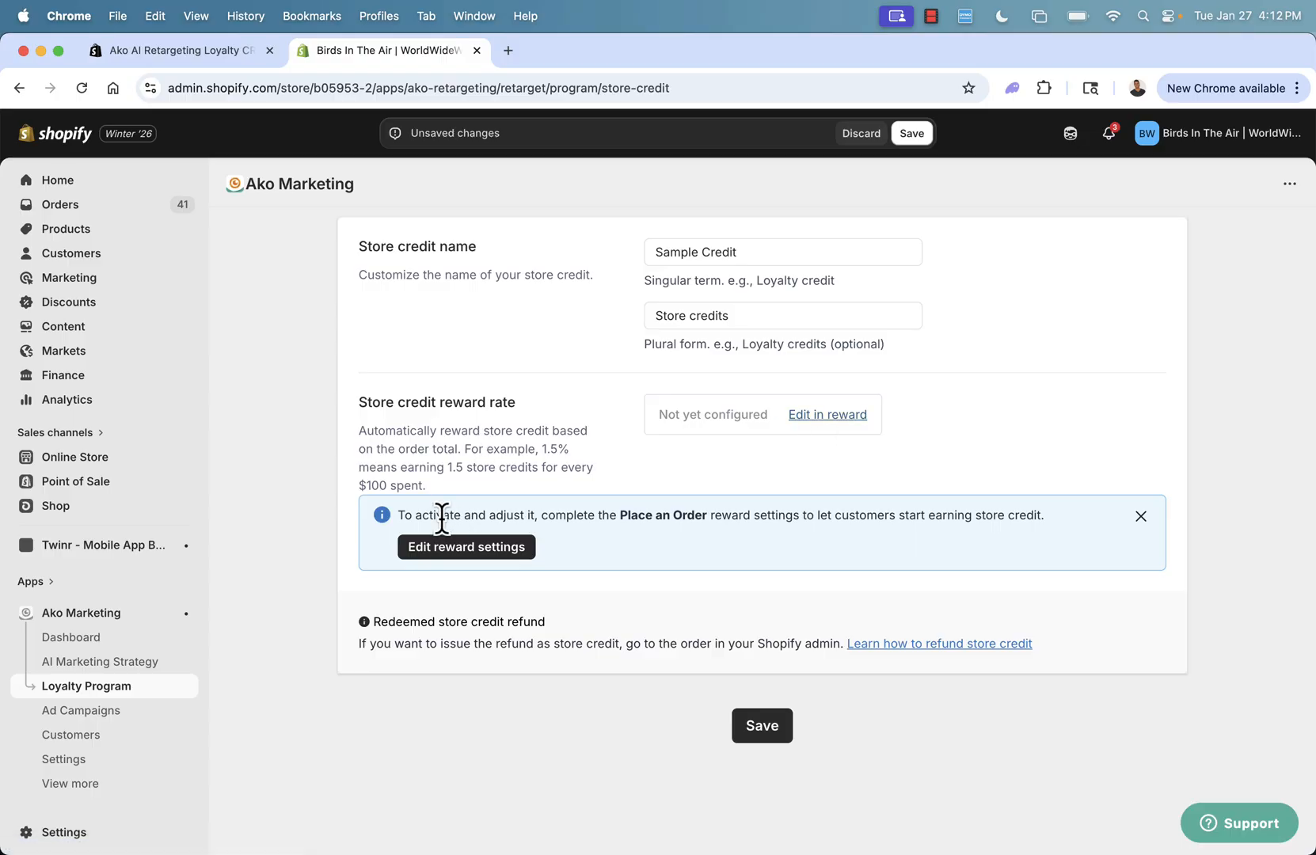
left_click(762, 727)
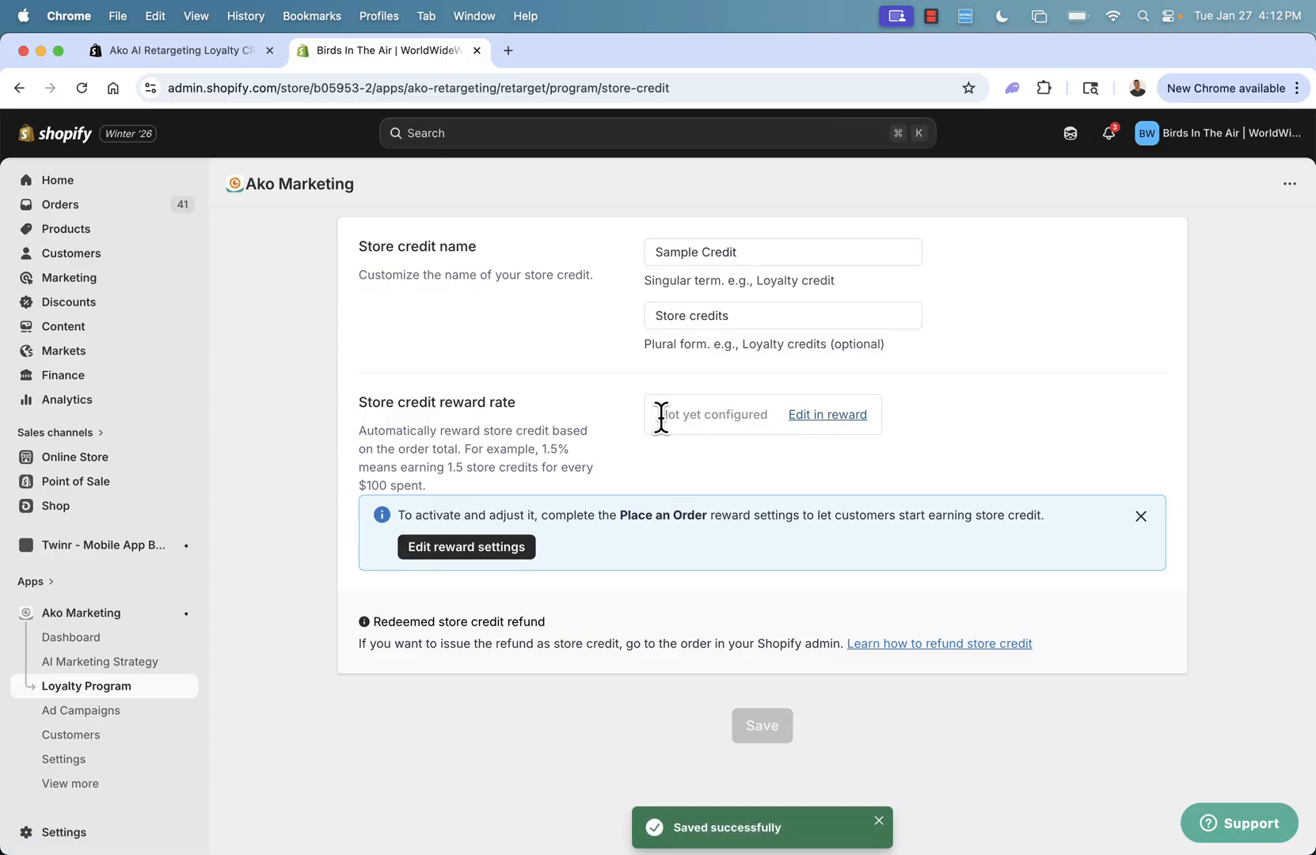
Step: Add a store credit reward to the Place an order rule and set it to 1% store credit for every purchase
left_click(819, 416)
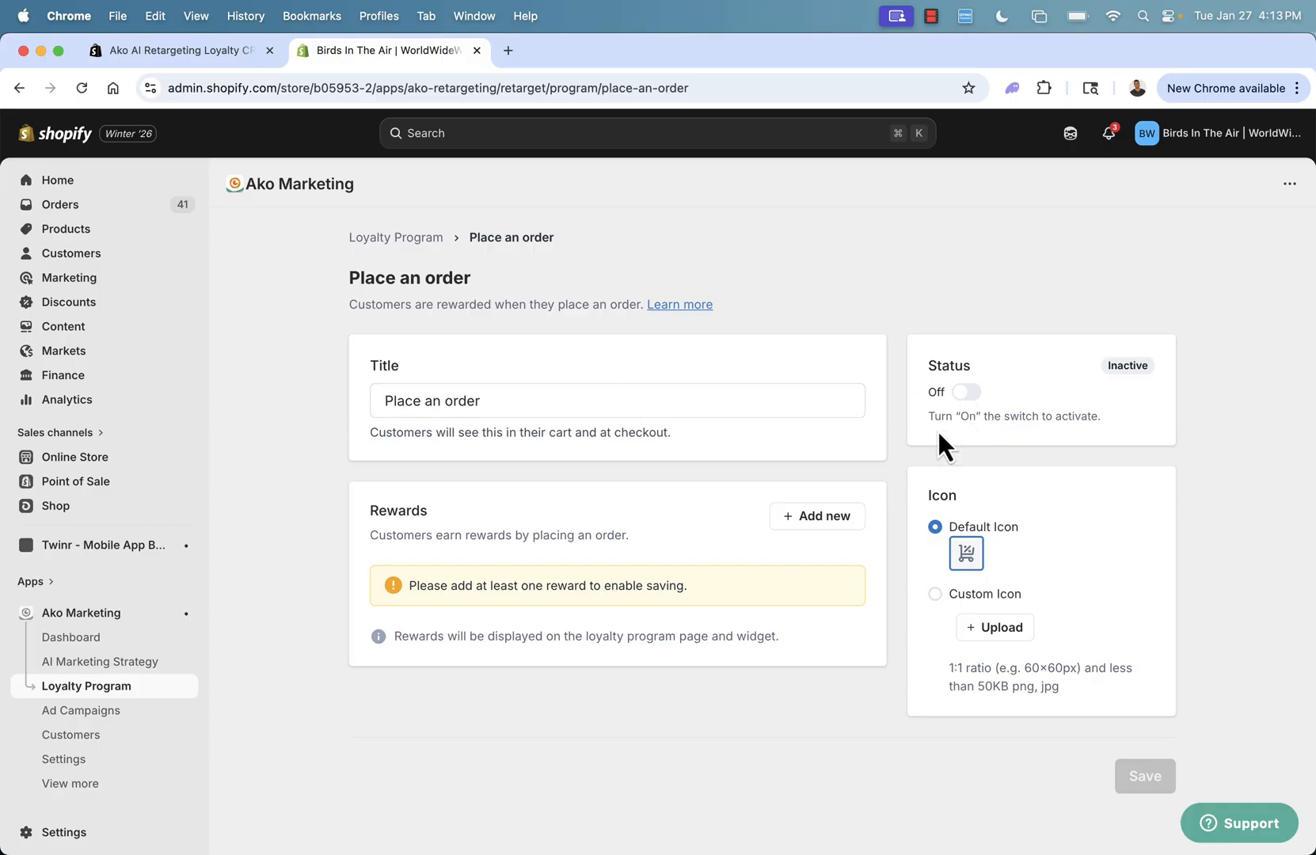
left_click(824, 515)
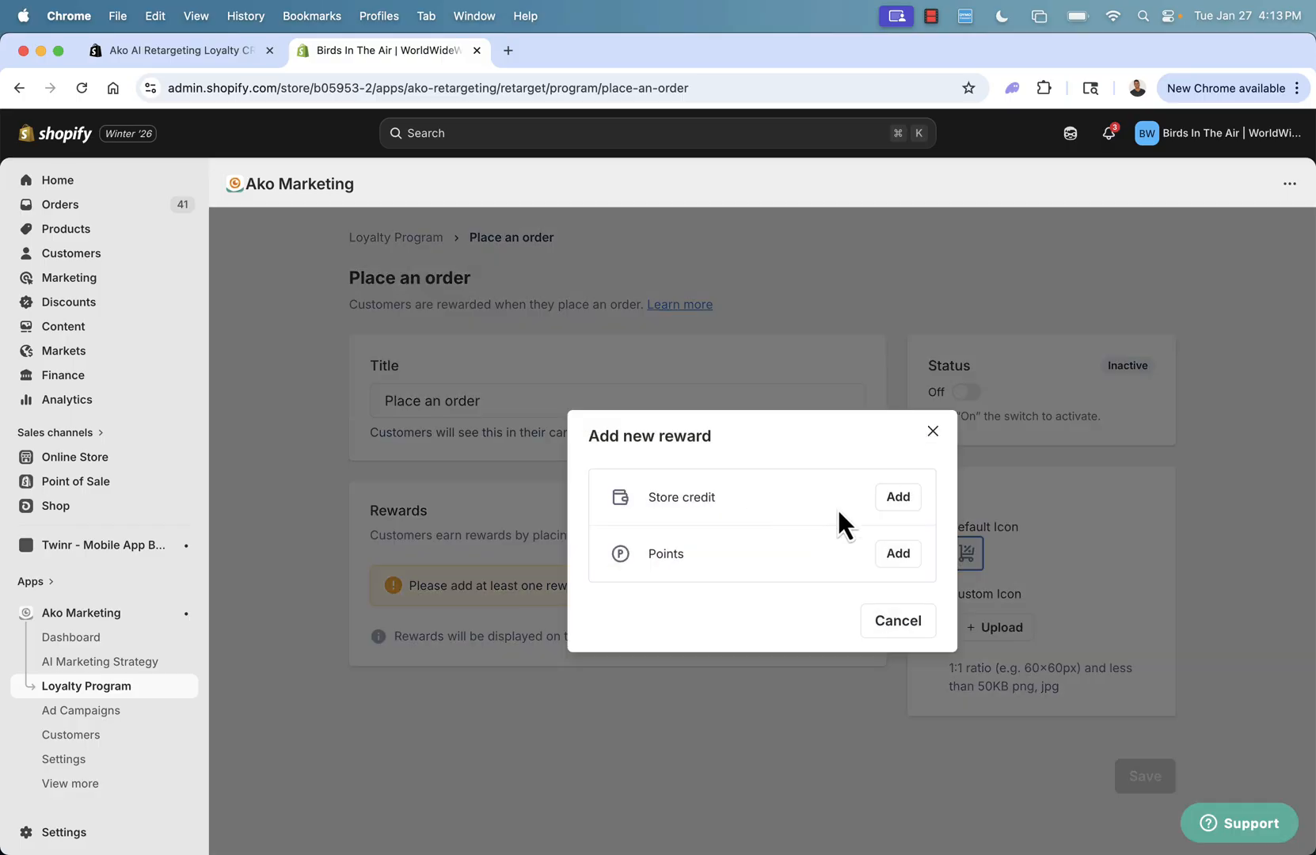
left_click(897, 499)
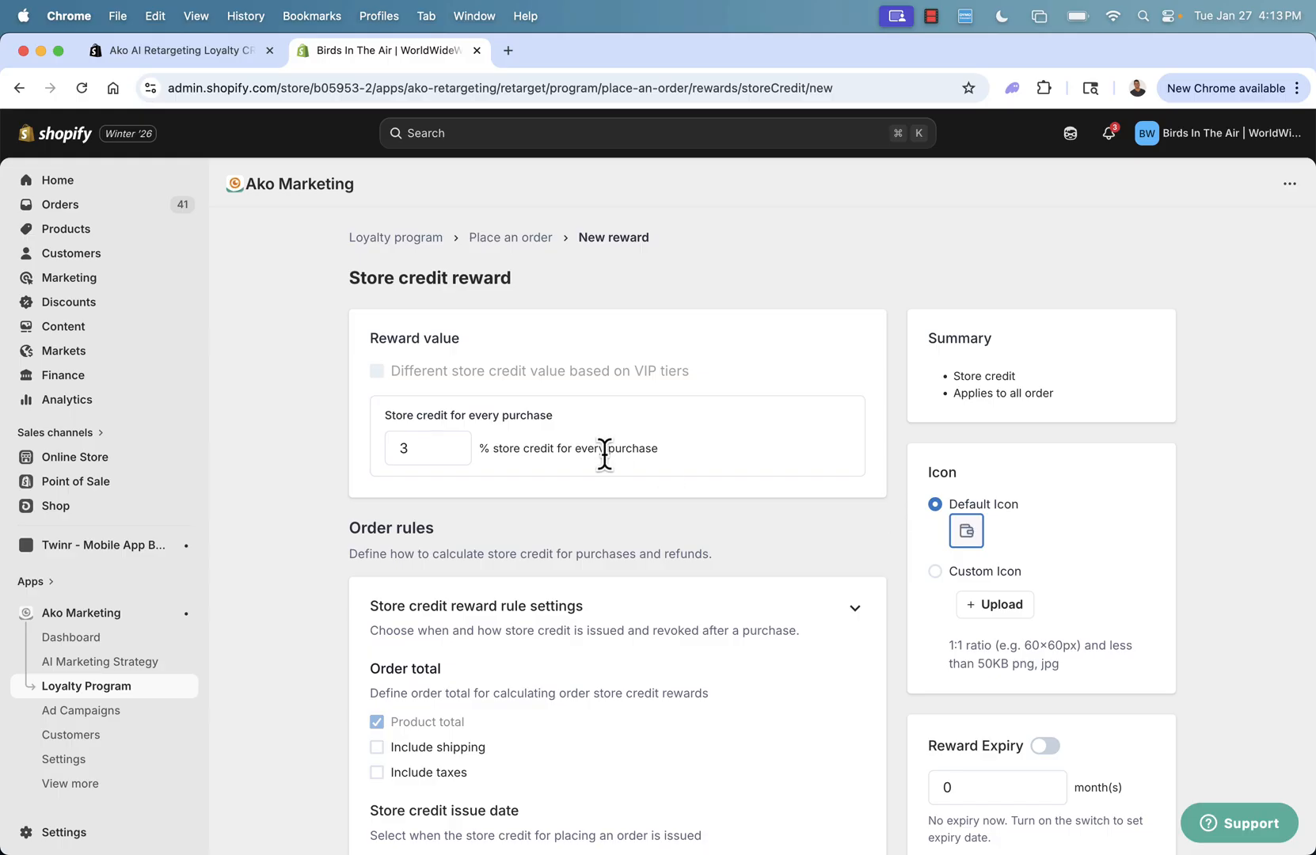
scroll(539, 411, "down", 2)
left_click_drag(421, 367, 361, 371)
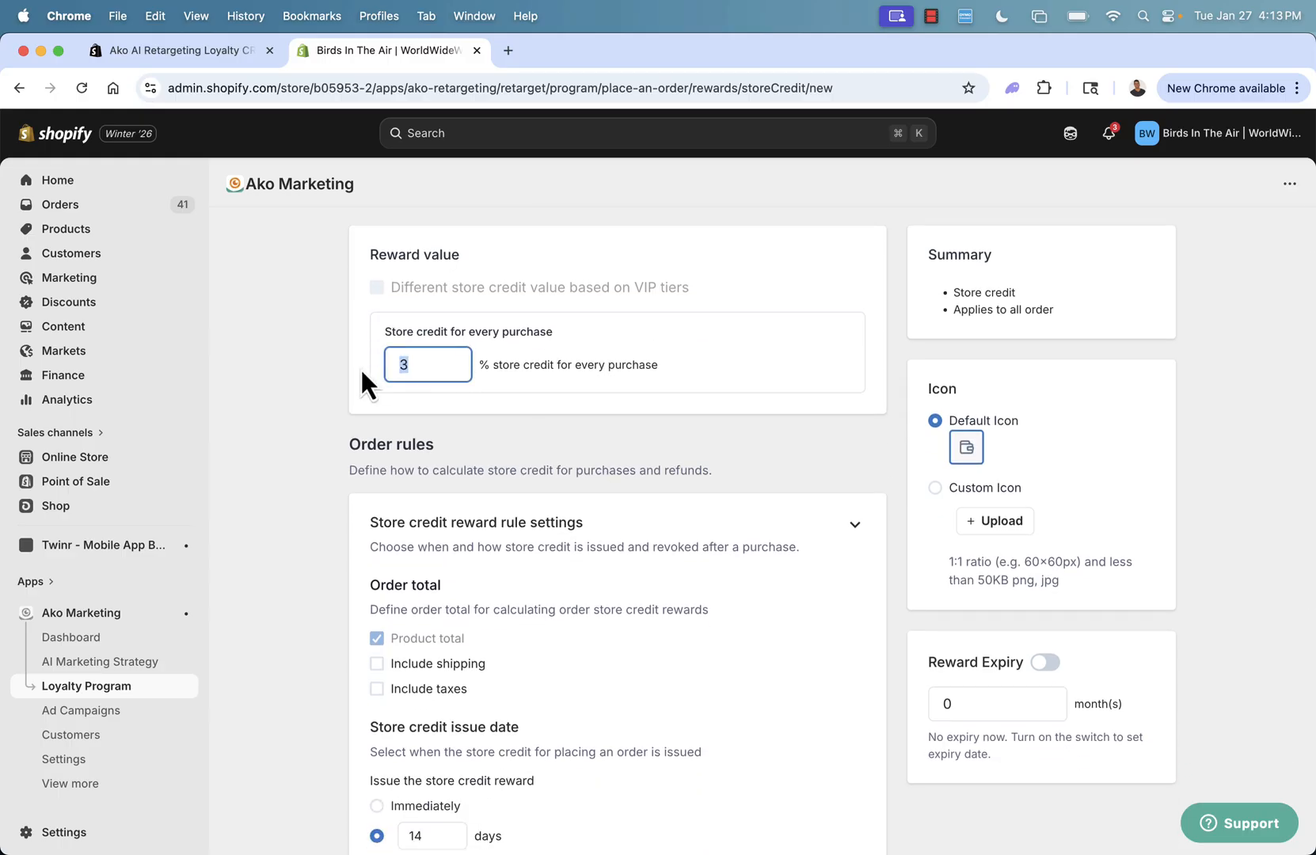
type("1")
left_click(338, 447)
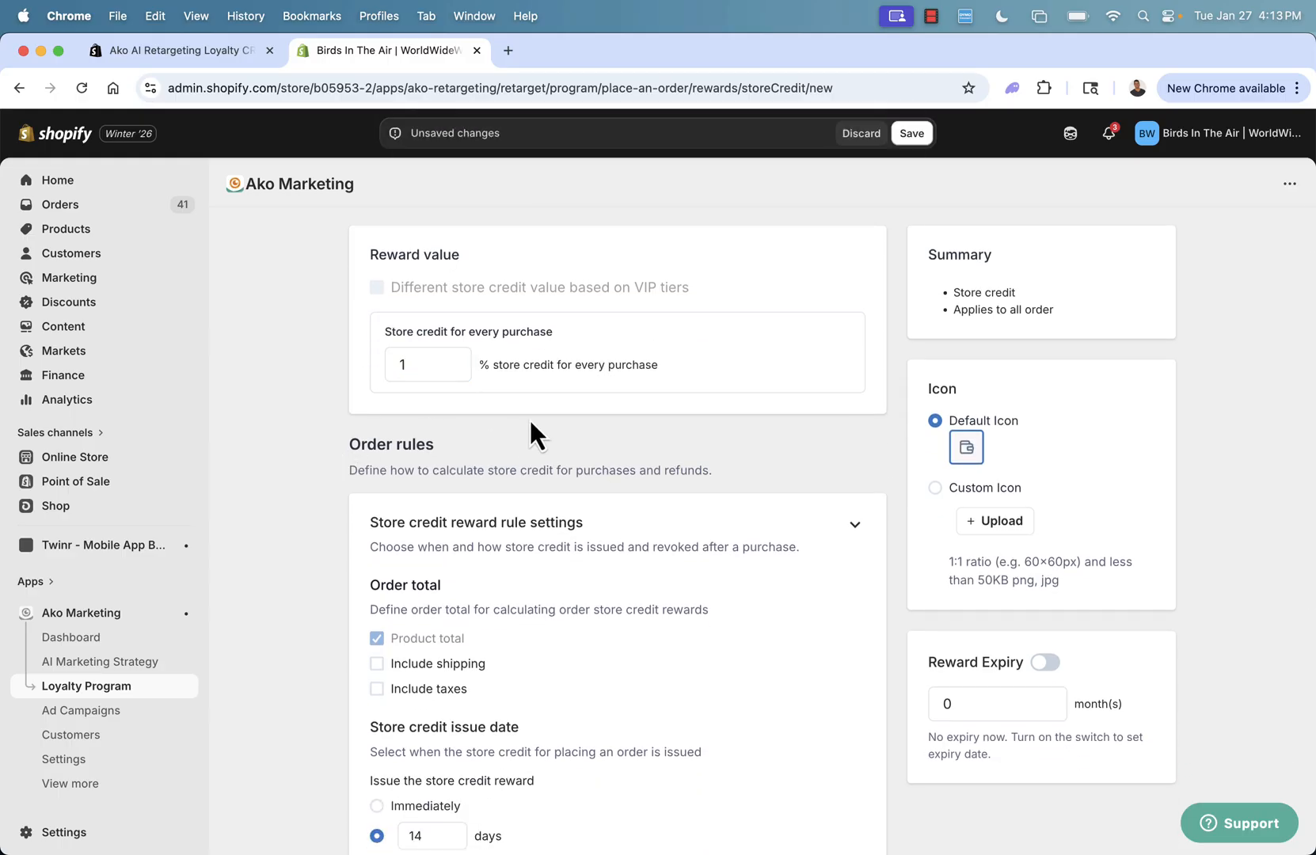
Step: Review the store credit reward's order rules, covering the order total, issue date and refund handling
scroll(530, 422, "down", 1)
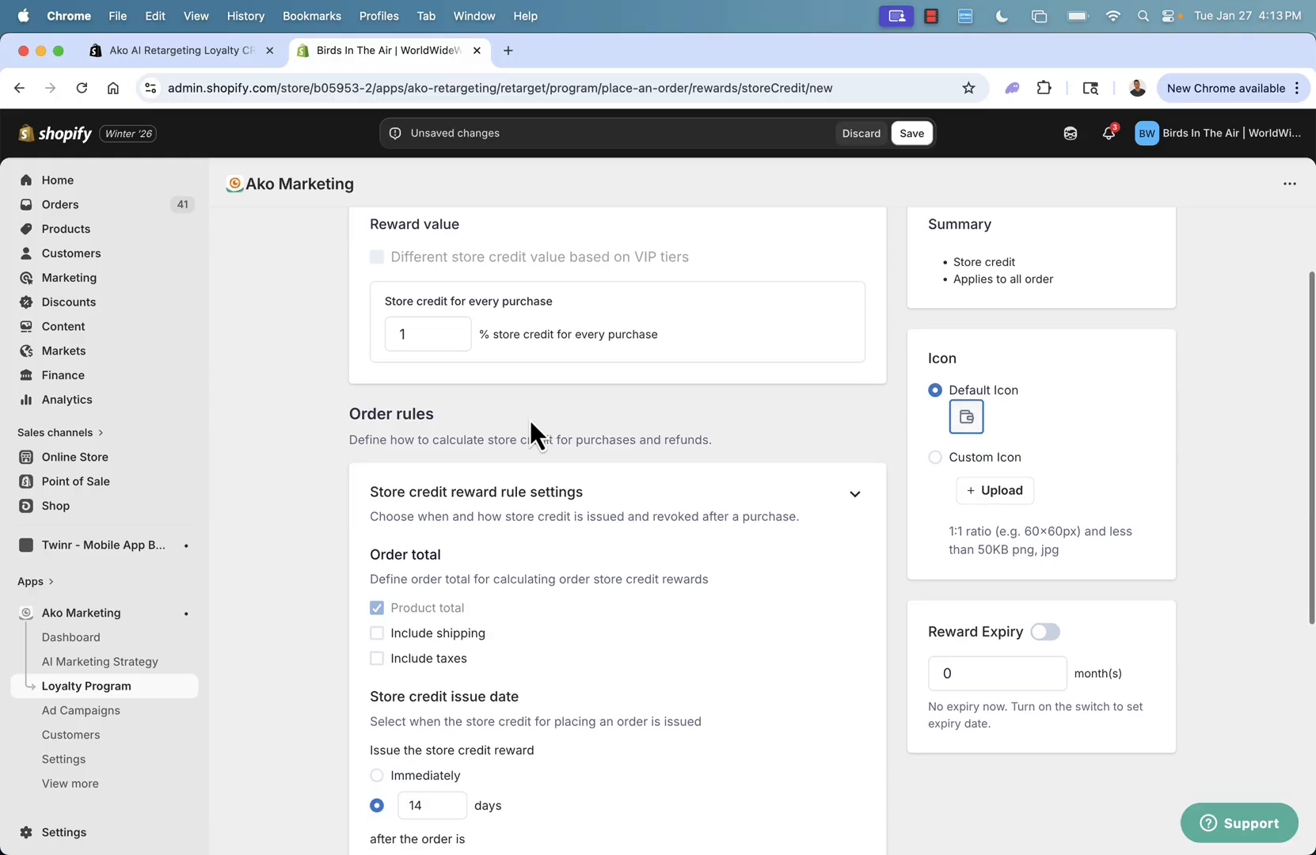
scroll(529, 420, "up", 2)
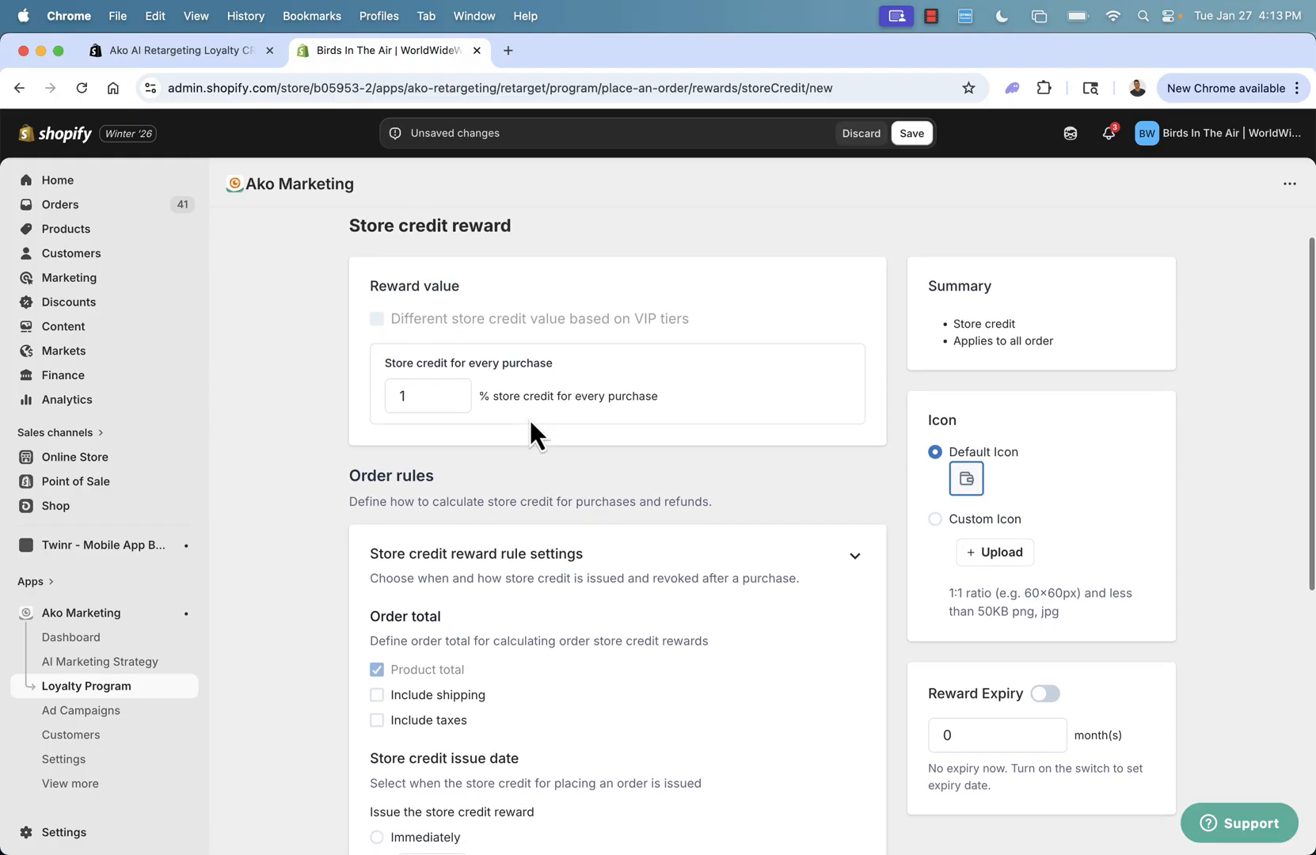
scroll(528, 417, "down", 3)
scroll(529, 419, "down", 4)
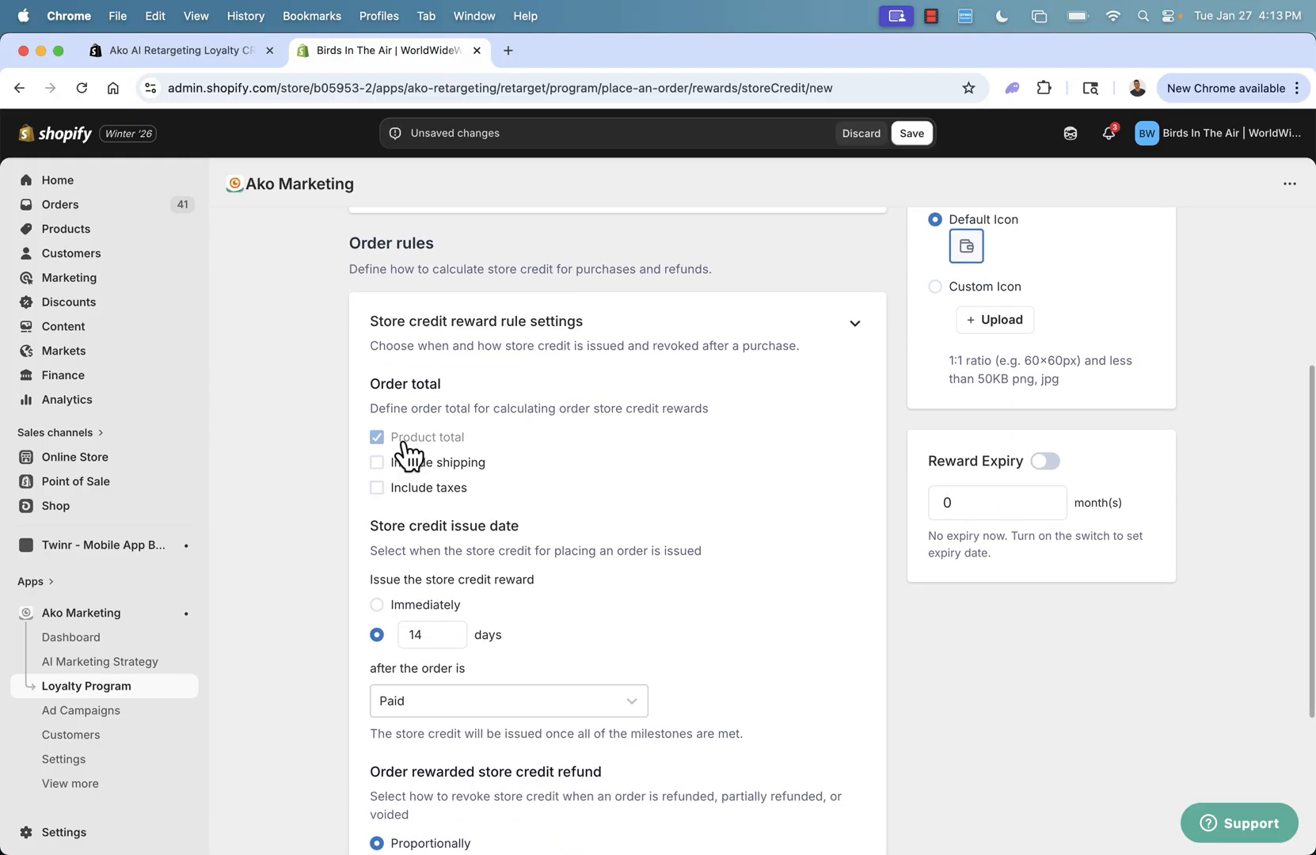
scroll(459, 362, "down", 2)
scroll(461, 362, "up", 2)
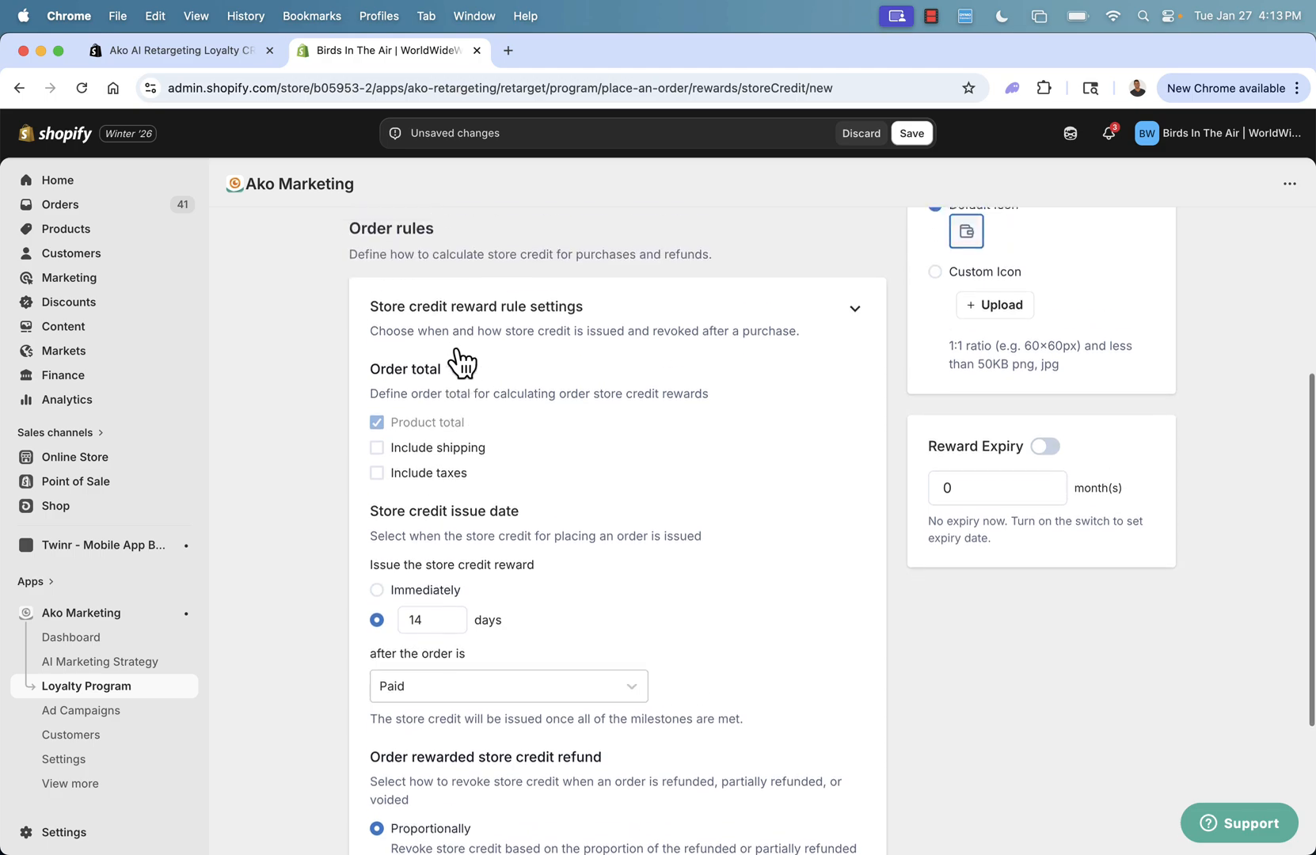
scroll(462, 362, "up", 2)
scroll(462, 361, "down", 3)
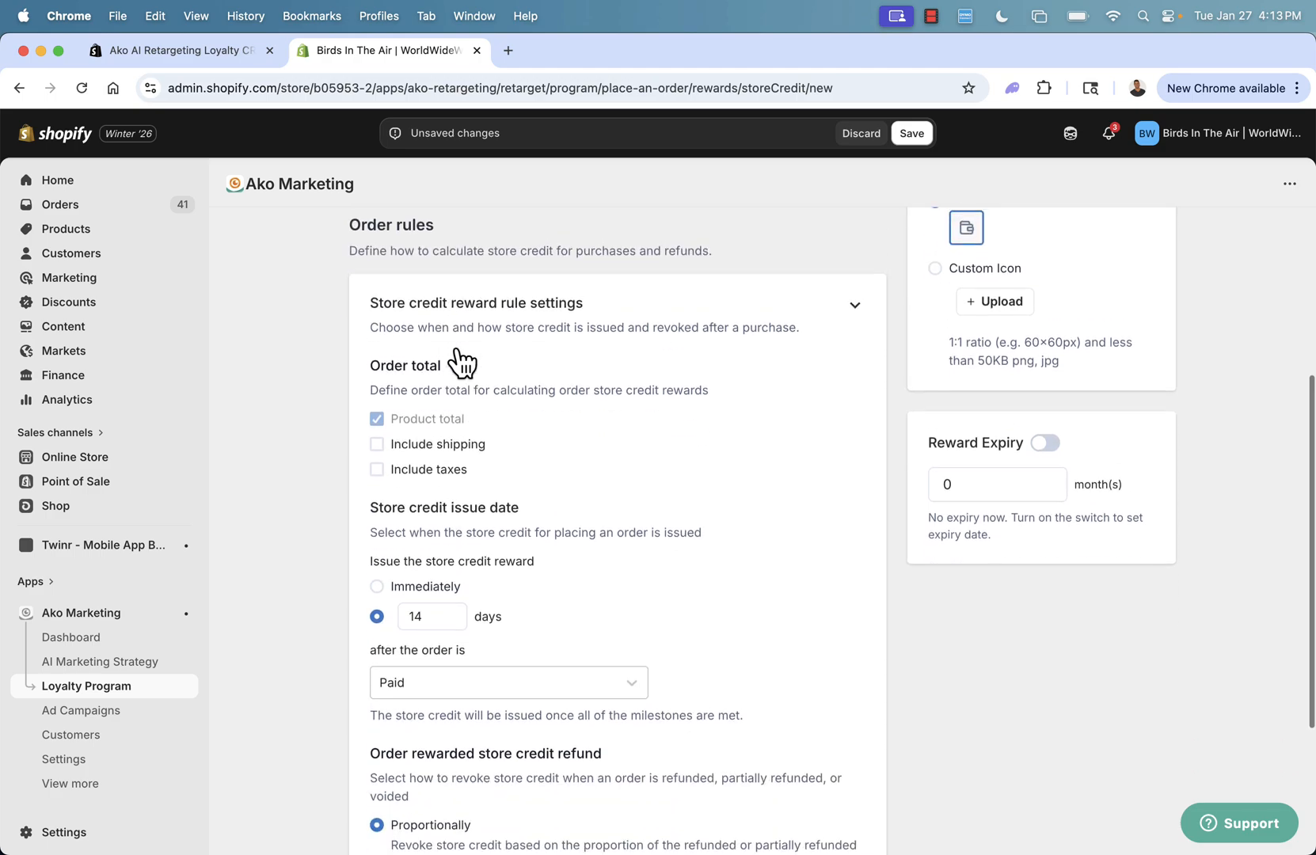
scroll(462, 361, "down", 3)
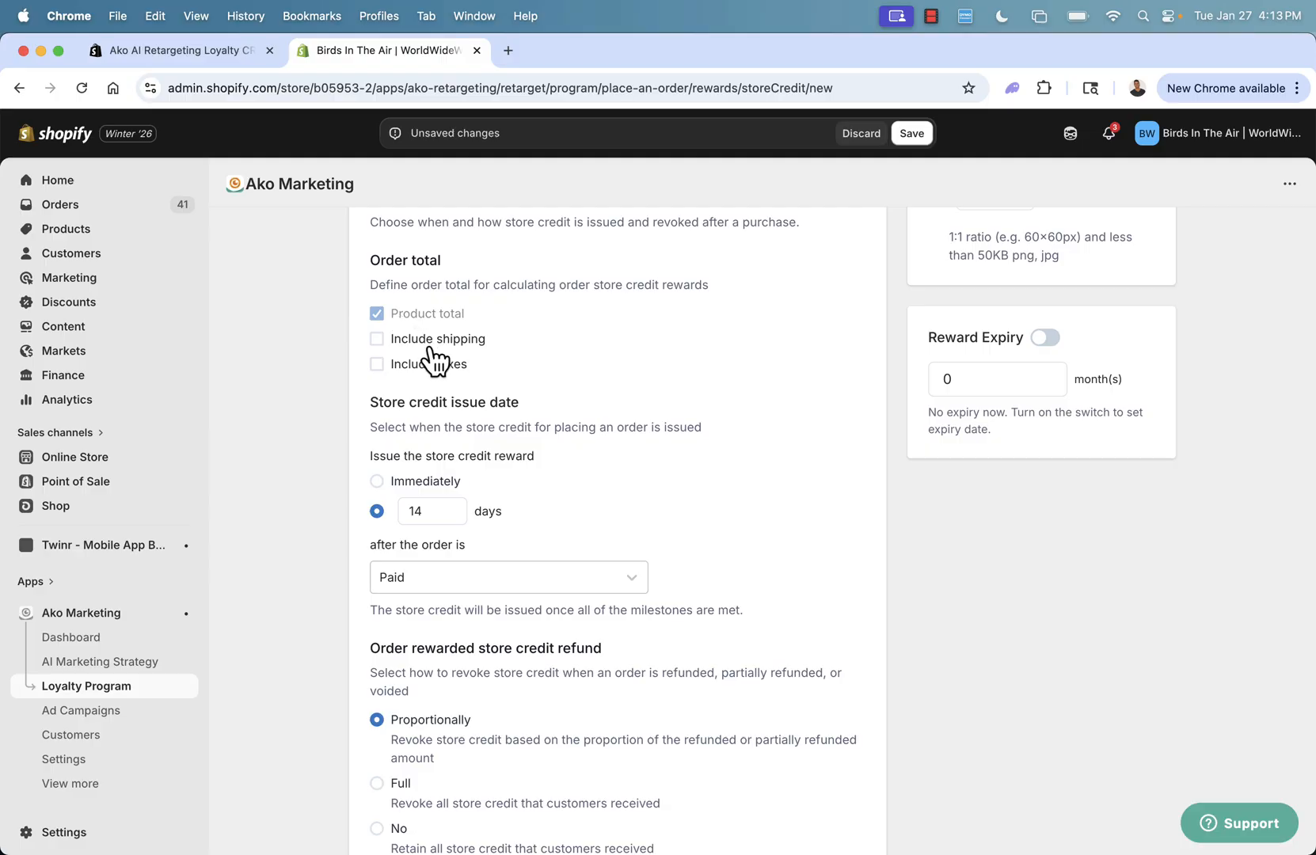
scroll(432, 398, "down", 3)
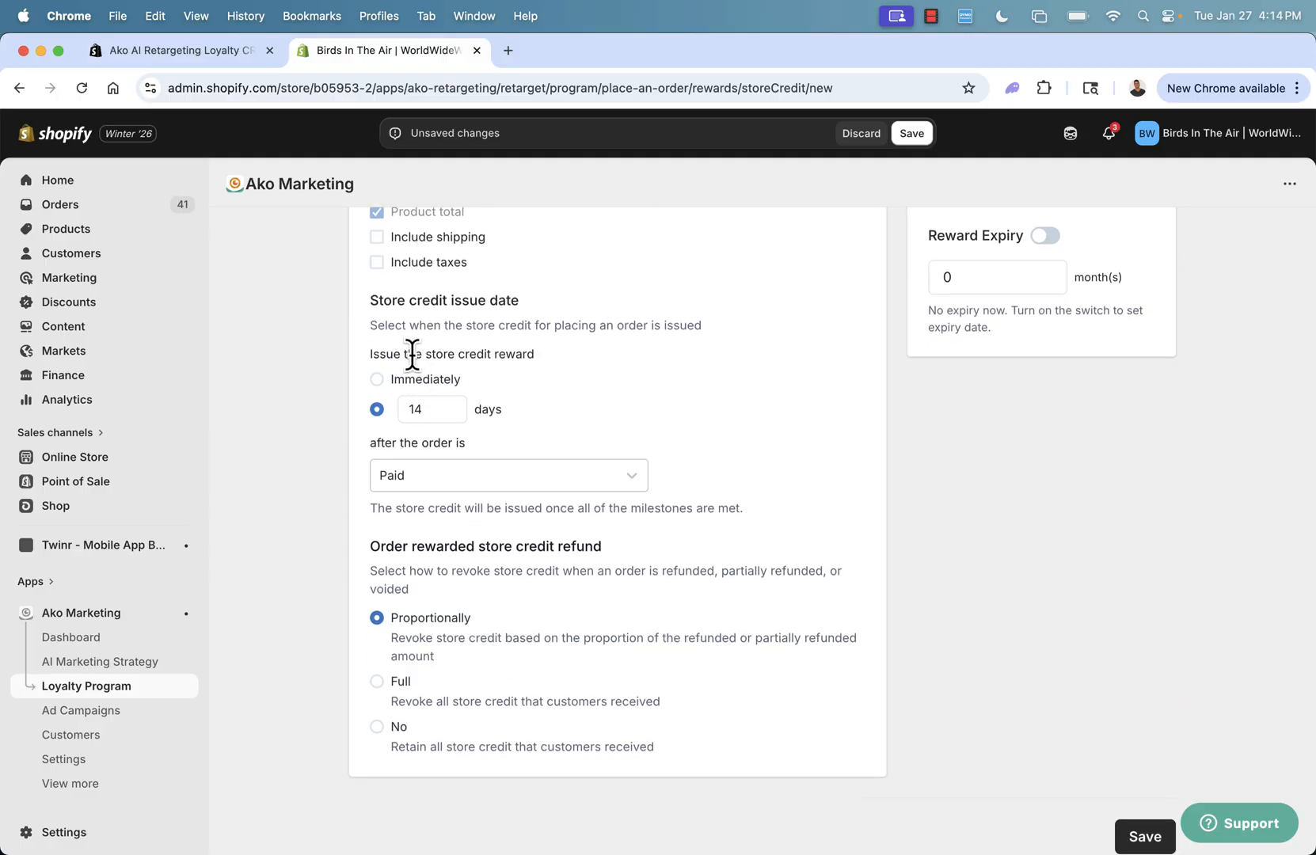
Step: Try the immediate issue option, then set the store credit to be issued 14 days after the order is Paid
left_click(377, 379)
left_click(377, 408)
left_click(413, 409)
key("BackSpace")
left_click(377, 408)
type("14")
scroll(332, 529, "down", 1)
left_click(421, 466)
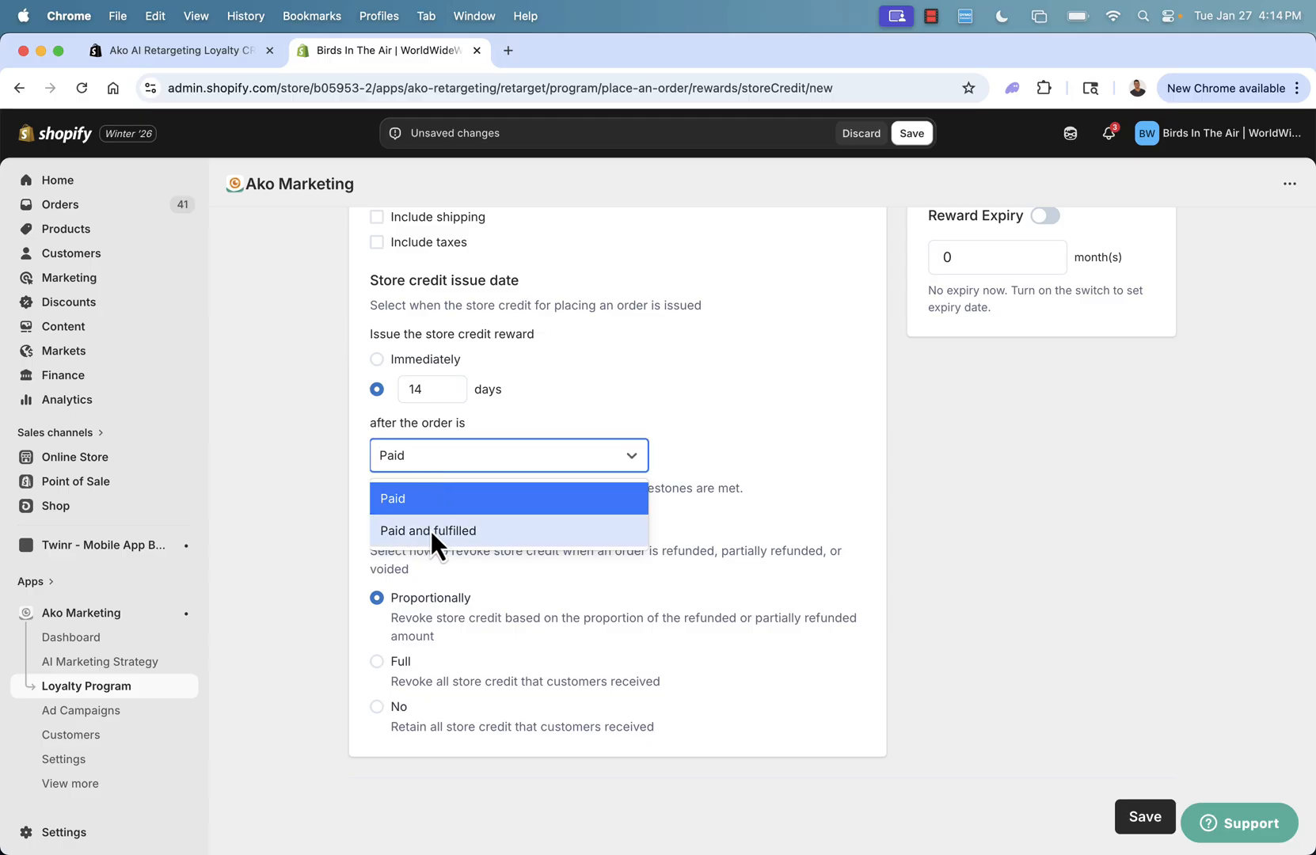
left_click(417, 505)
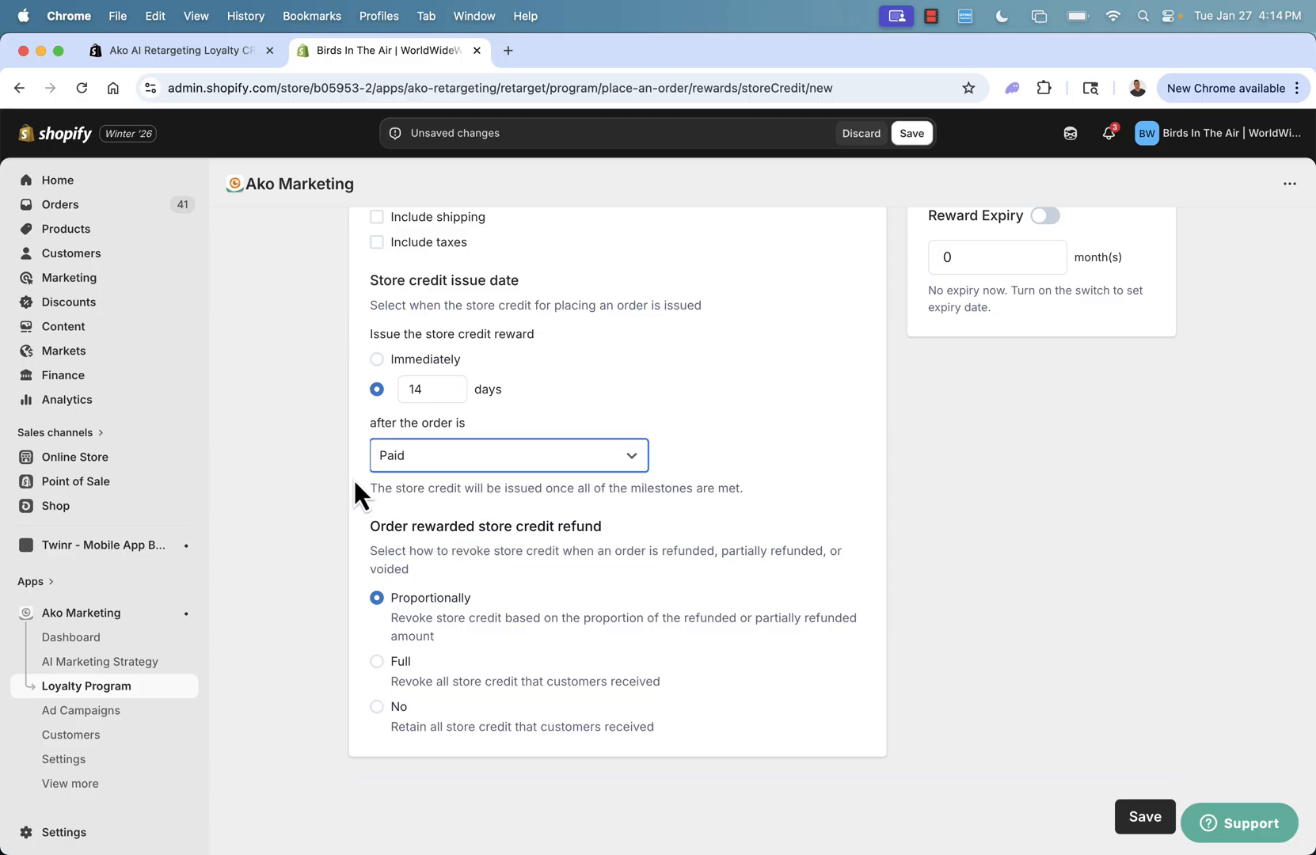
Step: Set the store credit to be issued immediately after the order is Paid and fulfilled, and save the reward
left_click(392, 360)
left_click(395, 467)
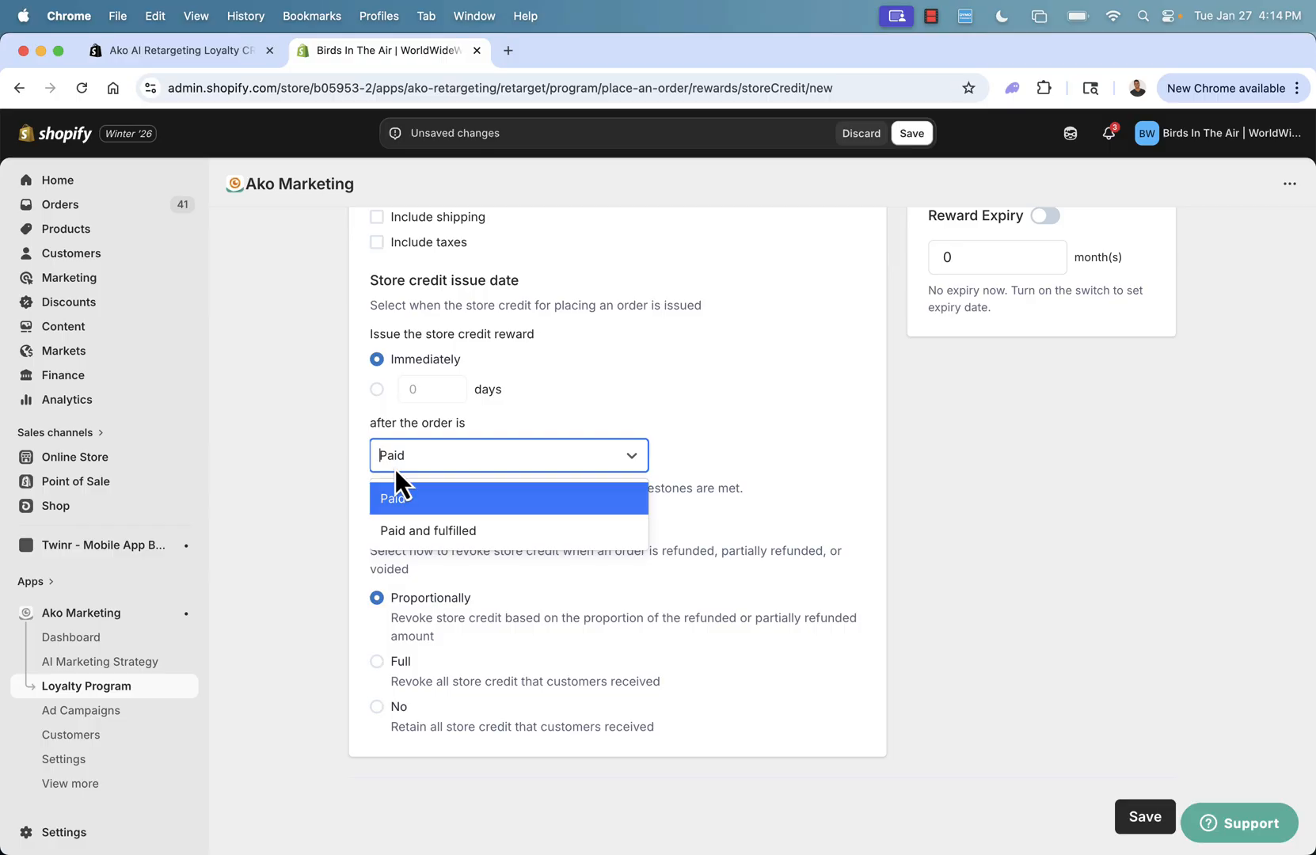
left_click(418, 532)
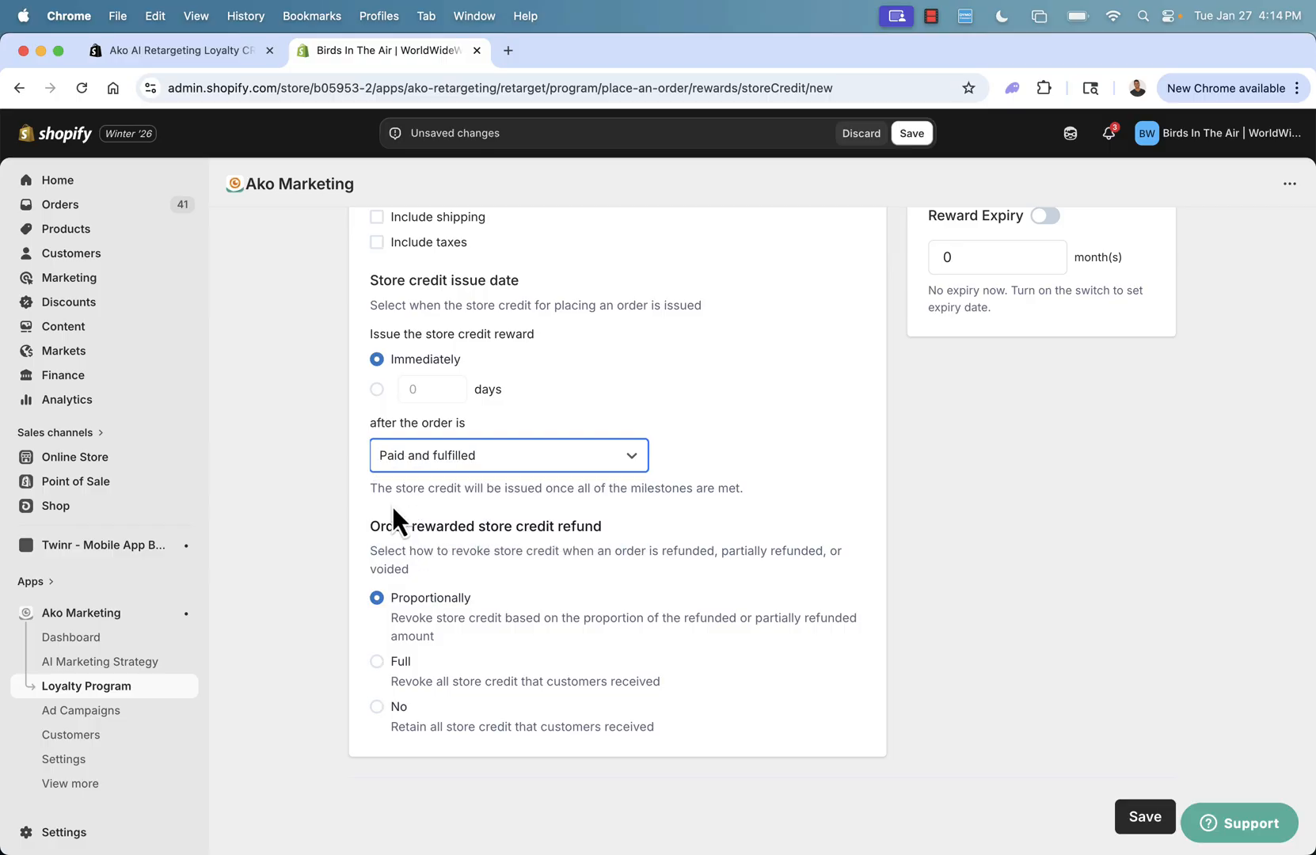
left_click(349, 452)
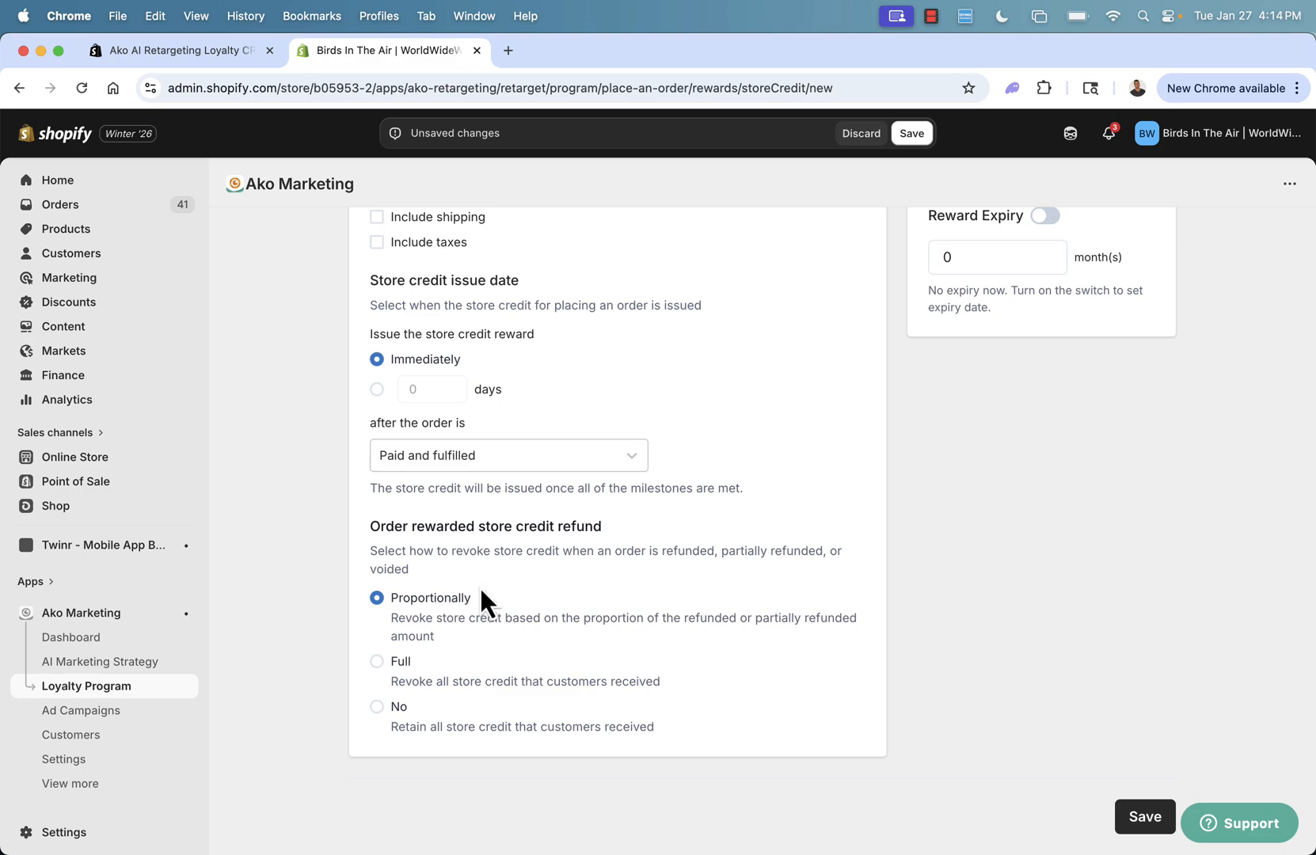
scroll(479, 585, "up", 5)
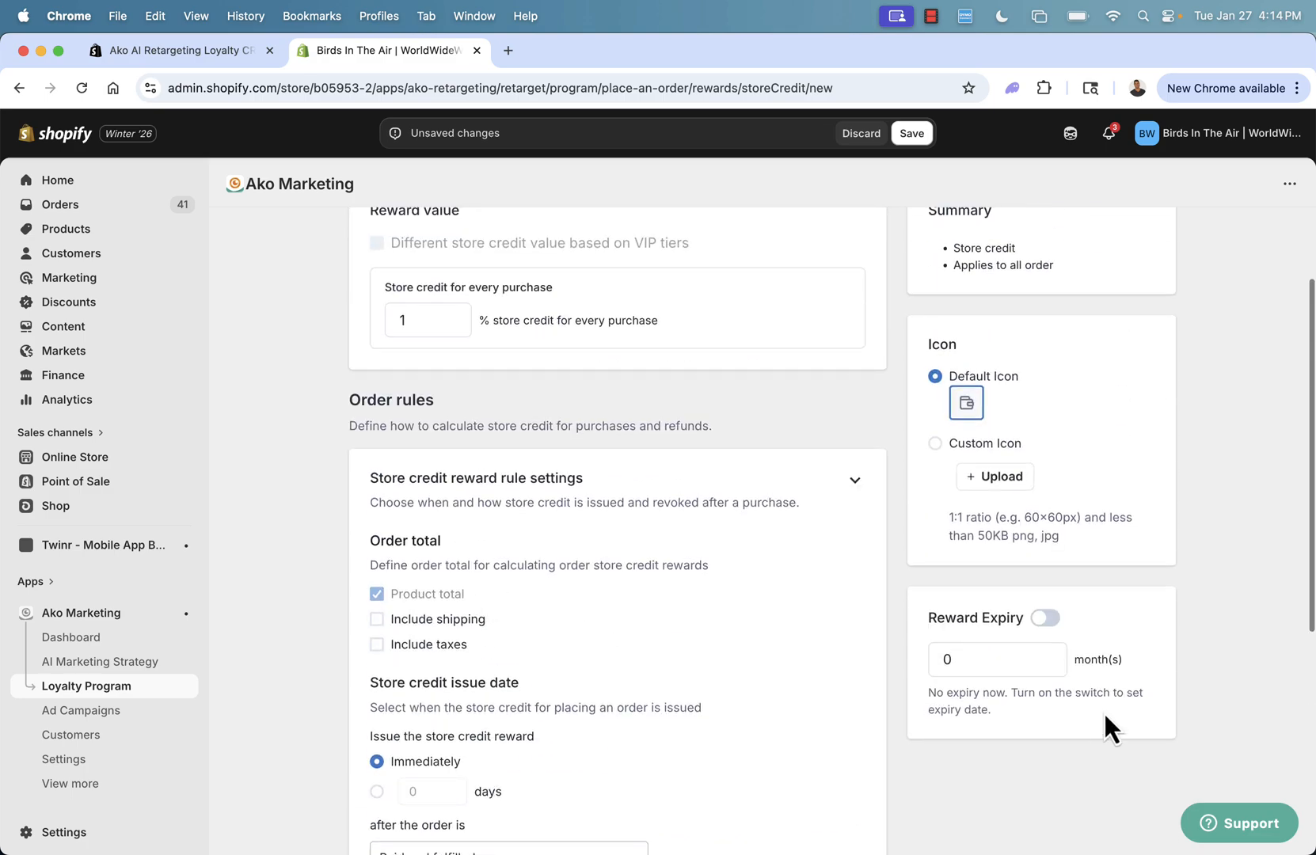
scroll(959, 667, "up", 2)
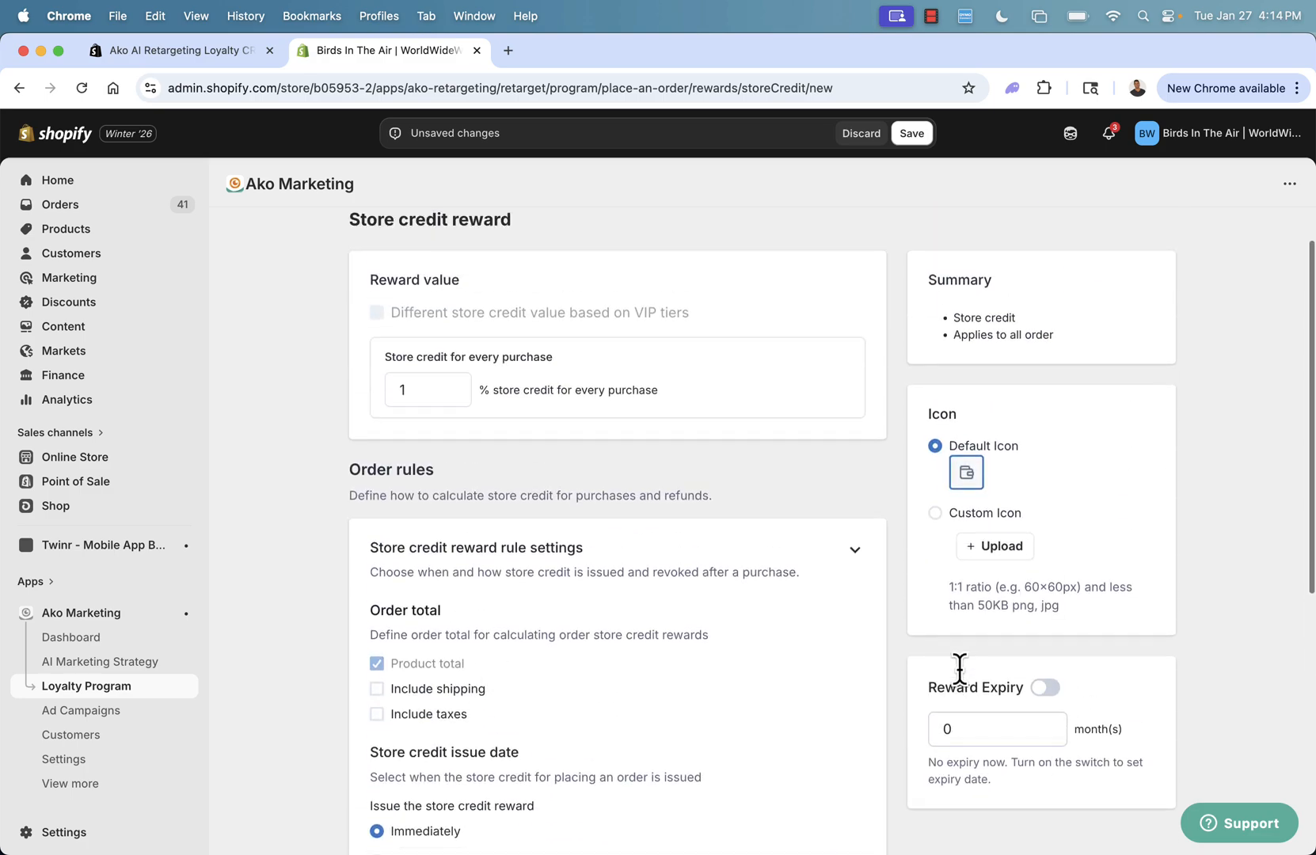
scroll(959, 668, "up", 2)
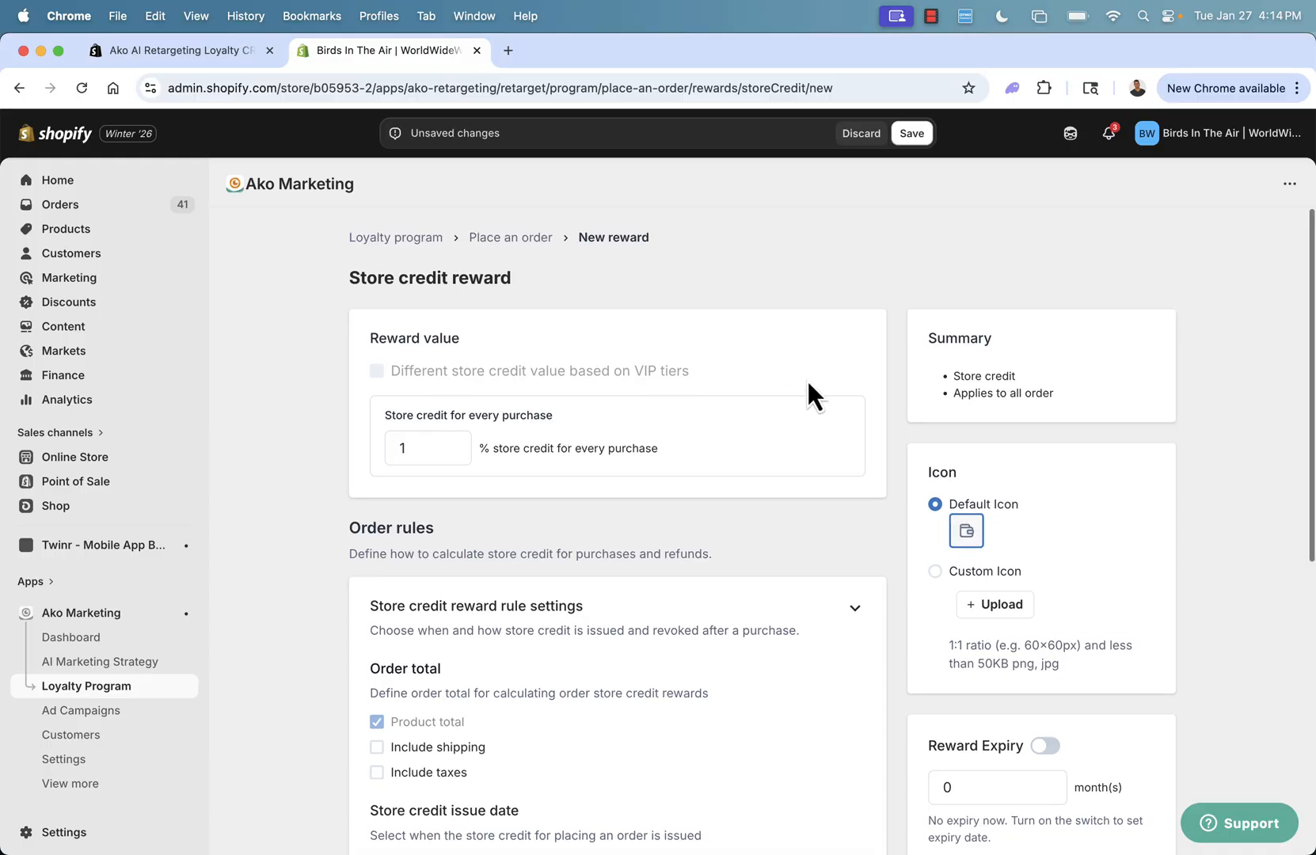
left_click(916, 138)
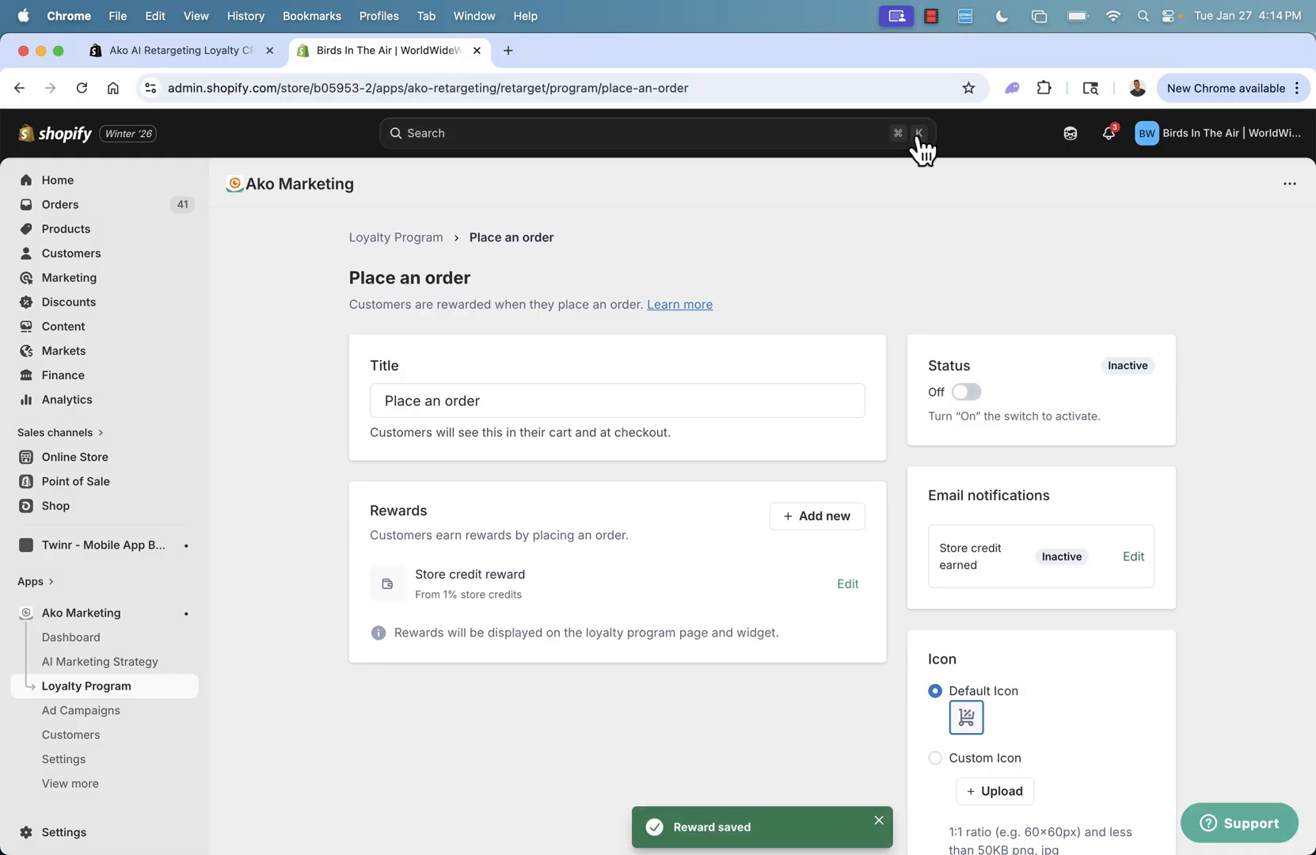
Step: Activate and save the Place an order rule, and turn on its Store credit earned email notification
left_click(967, 394)
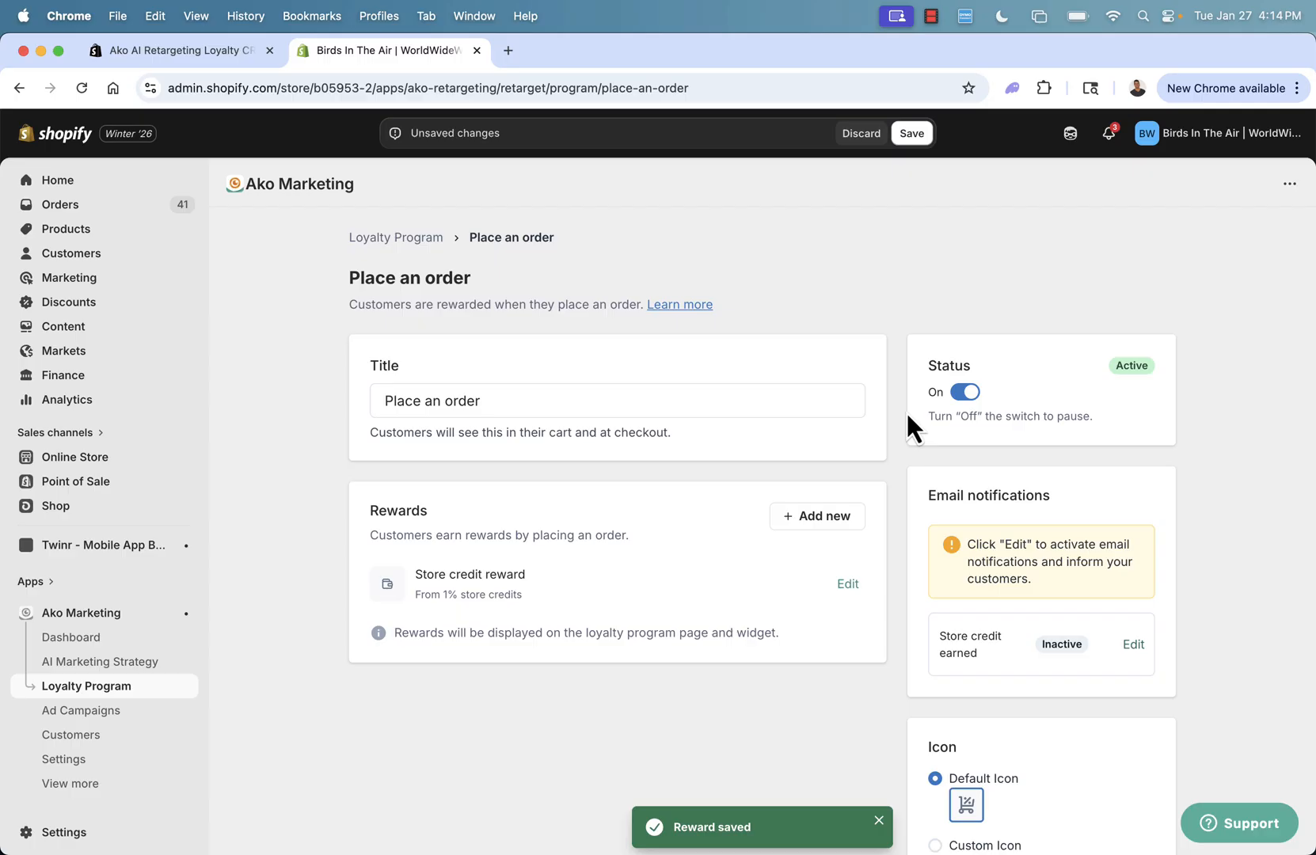
scroll(906, 411, "down", 1)
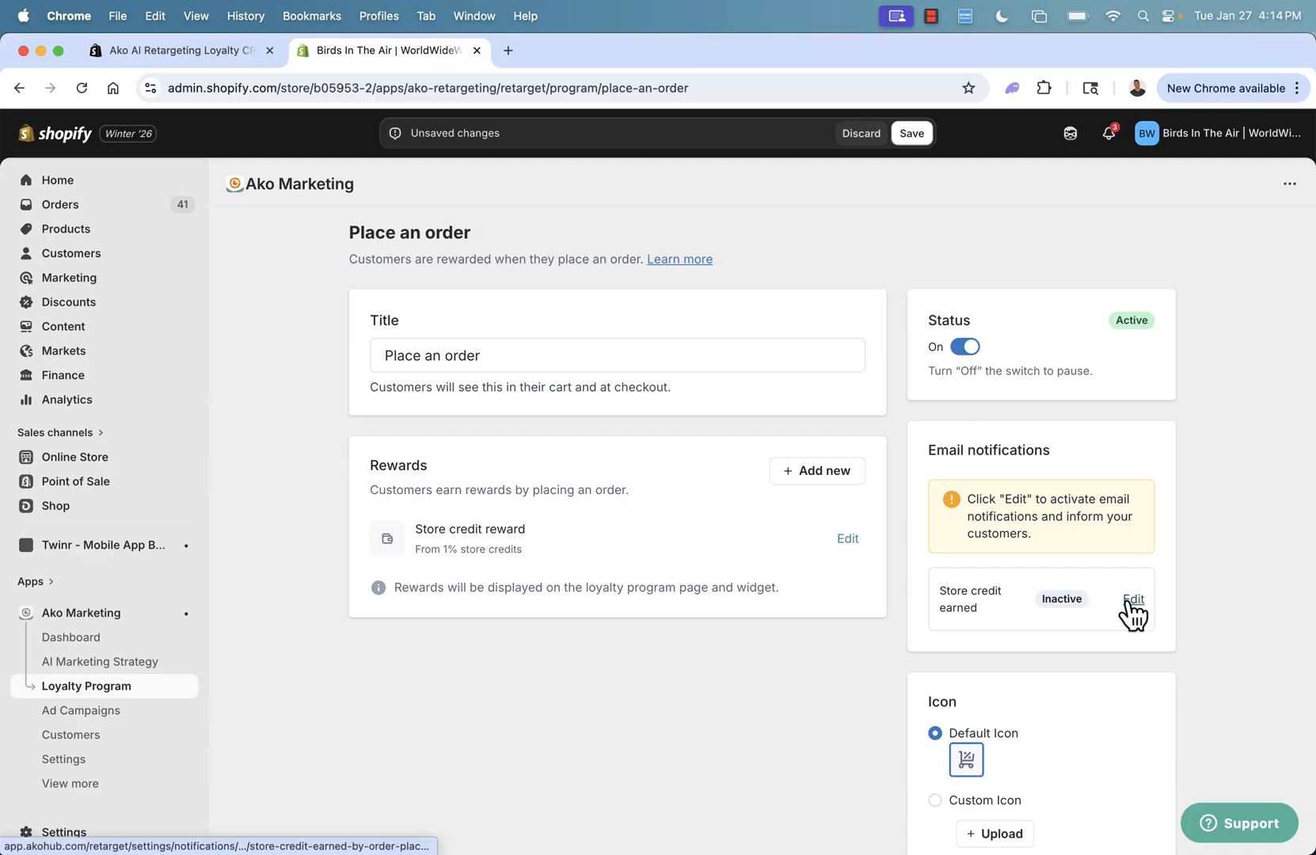
left_click(921, 142)
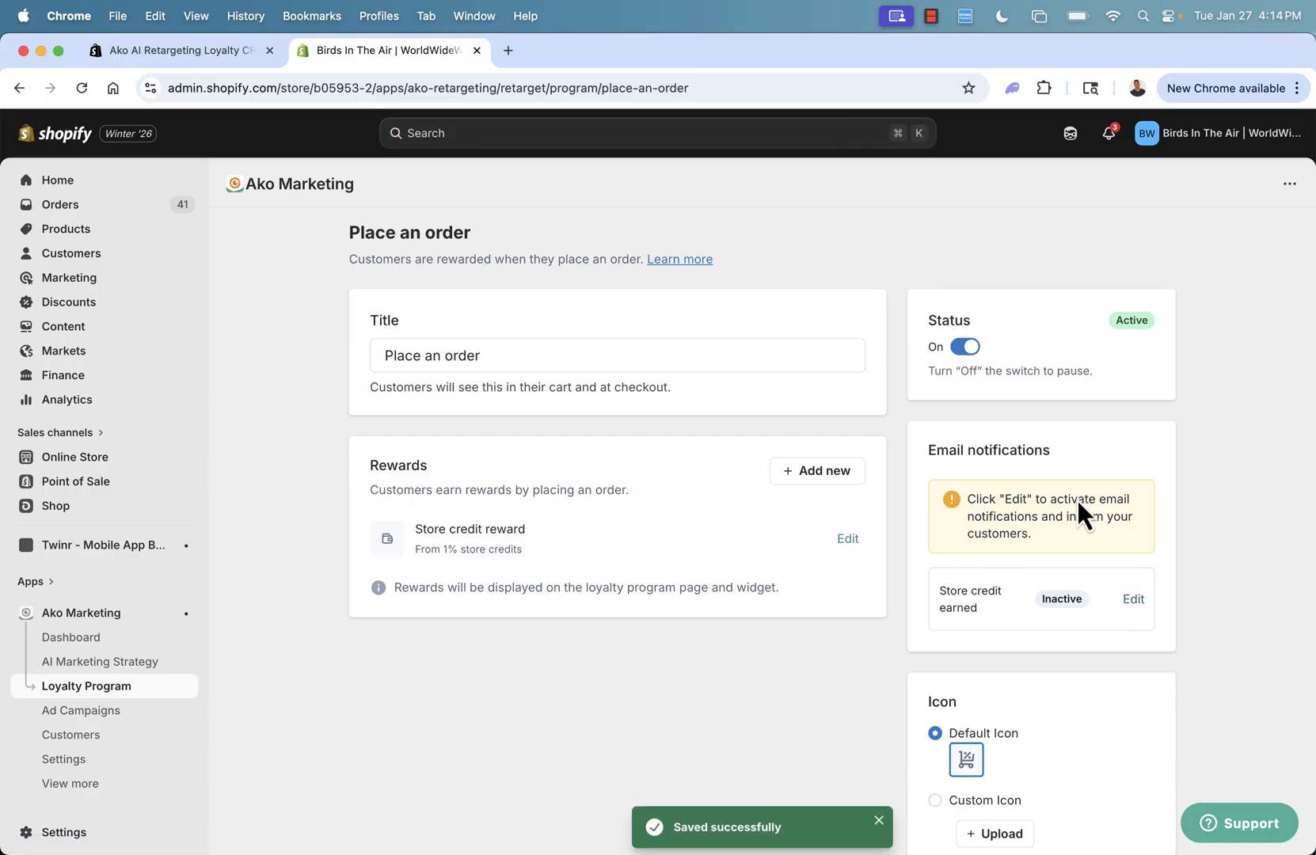
left_click(1134, 601)
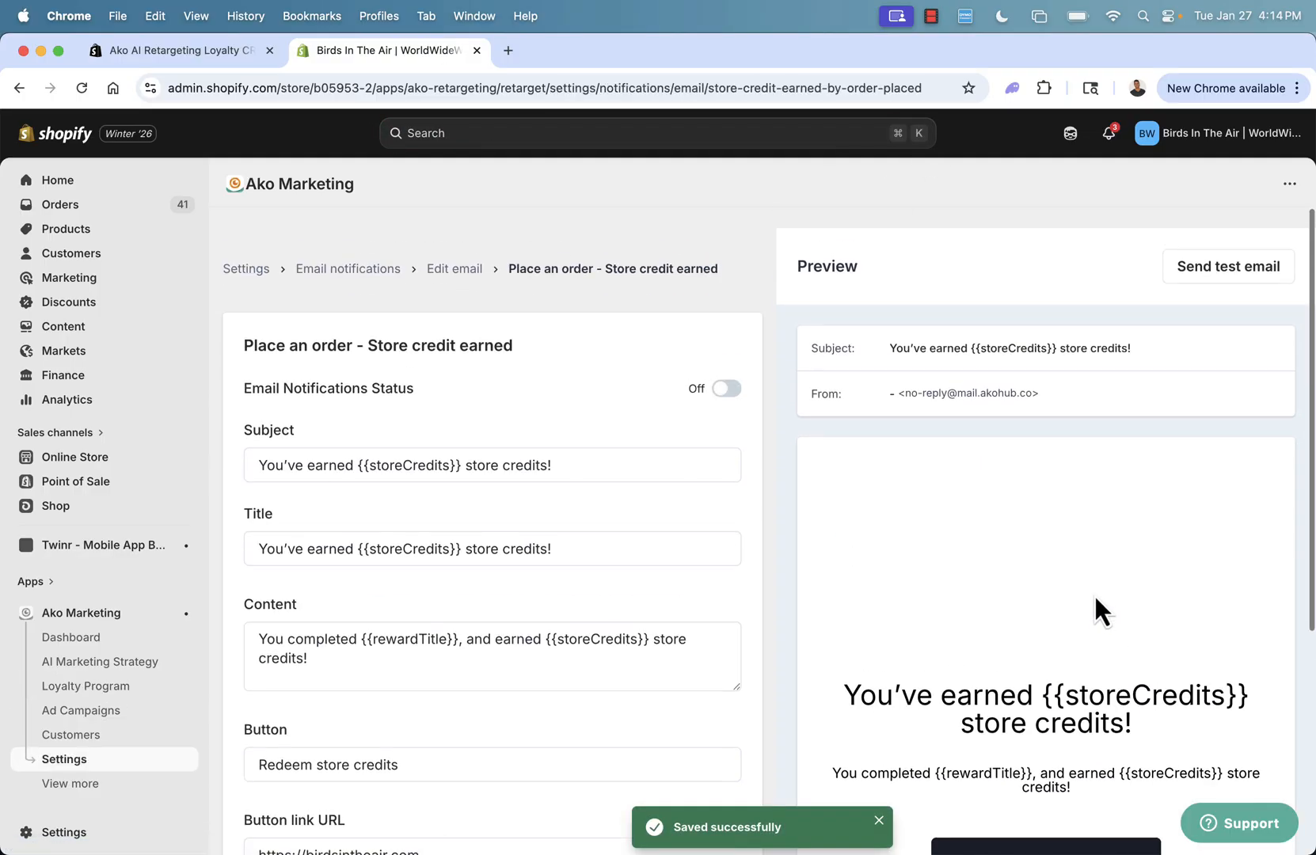
left_click(725, 391)
Step: Examine the Store credit earned email's subject, content, button text and button link URL alongside its preview
scroll(572, 377, "down", 2)
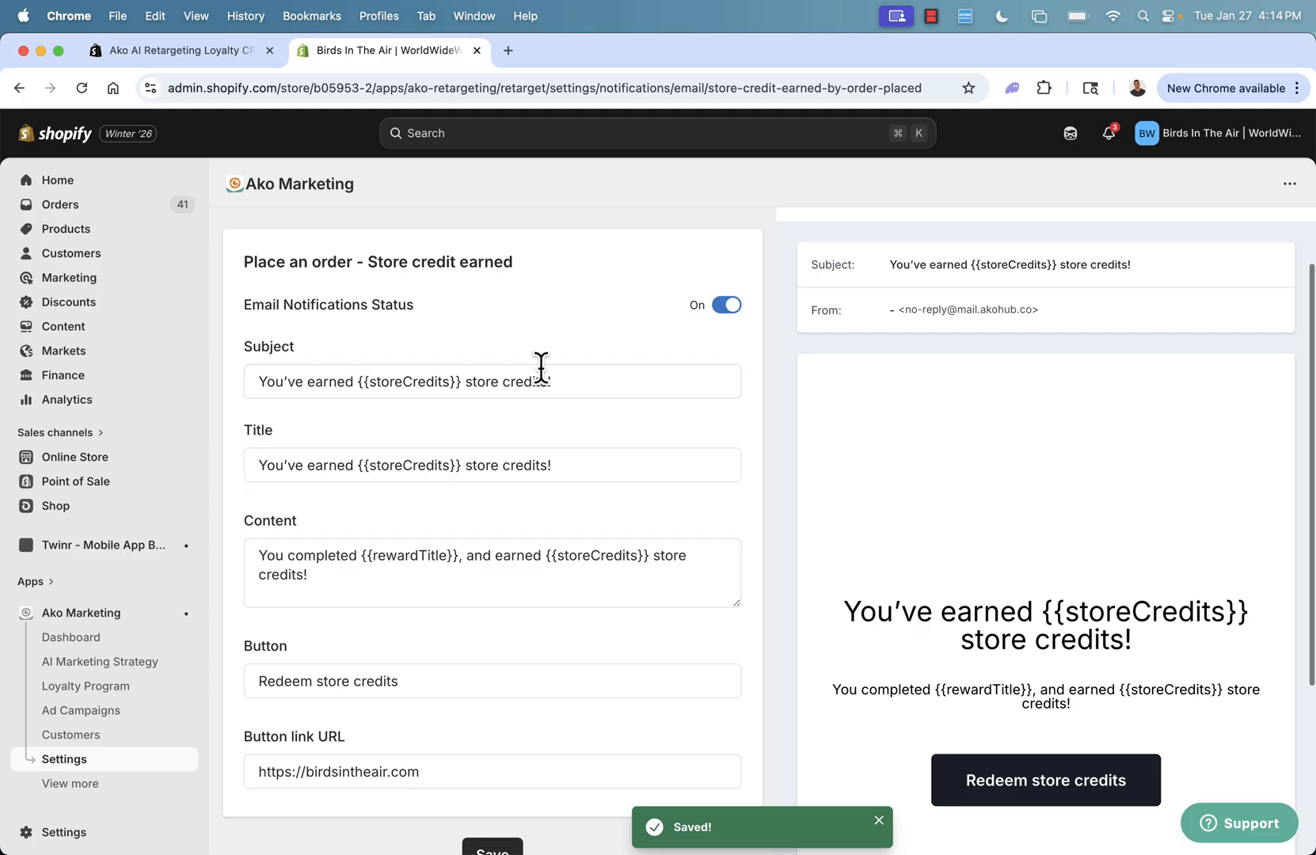
triple_click(319, 382)
left_click(319, 382)
scroll(740, 497, "down", 4)
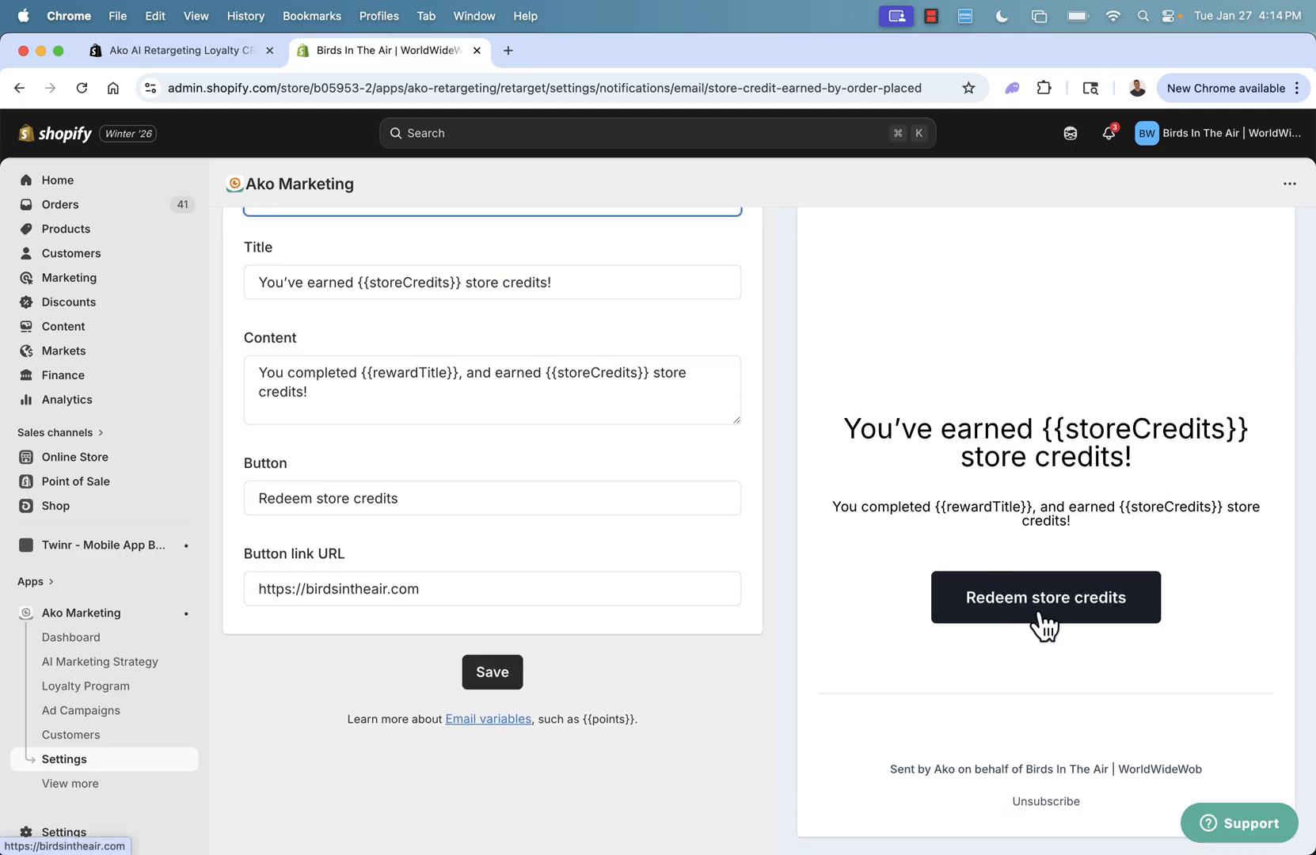
triple_click(405, 587)
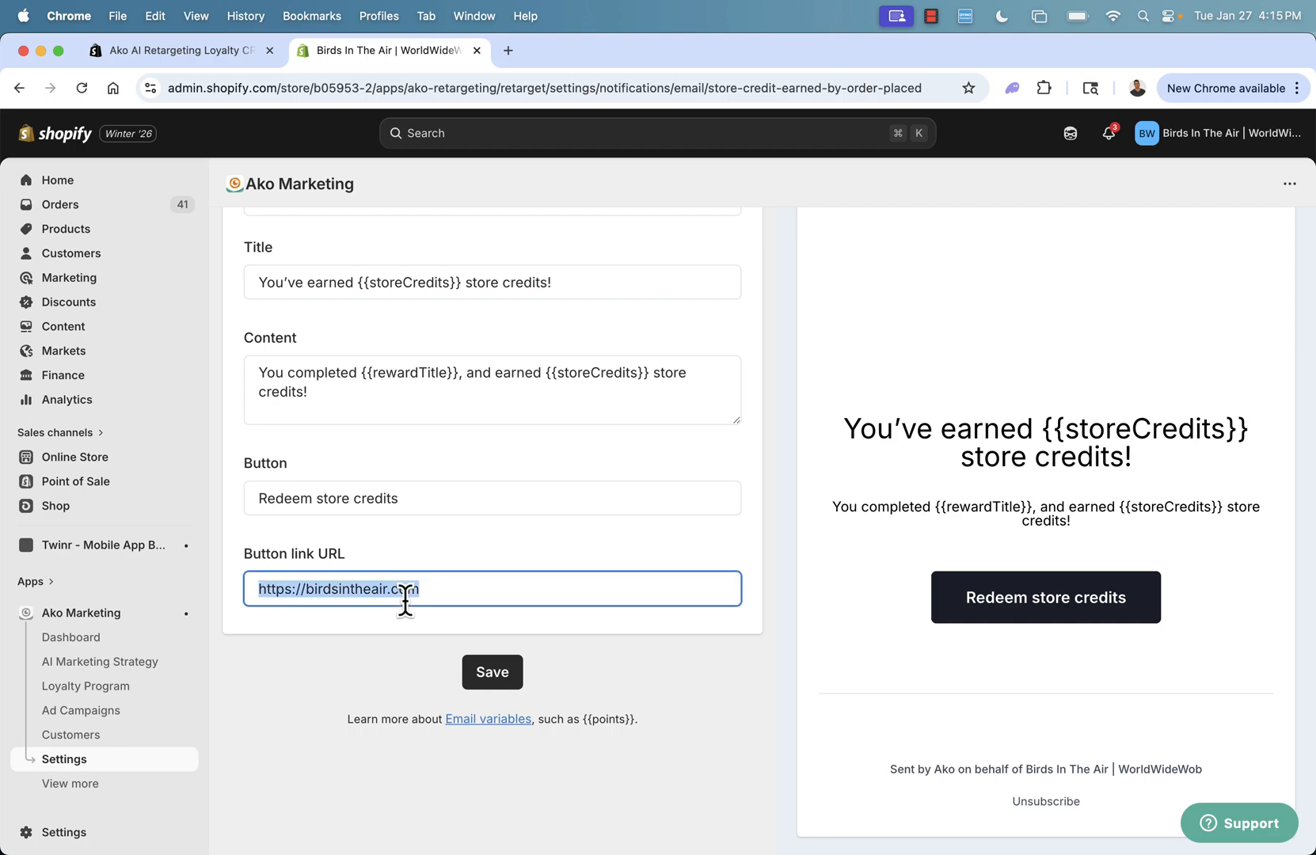
left_click(493, 578)
scroll(740, 663, "up", 4)
scroll(740, 664, "up", 2)
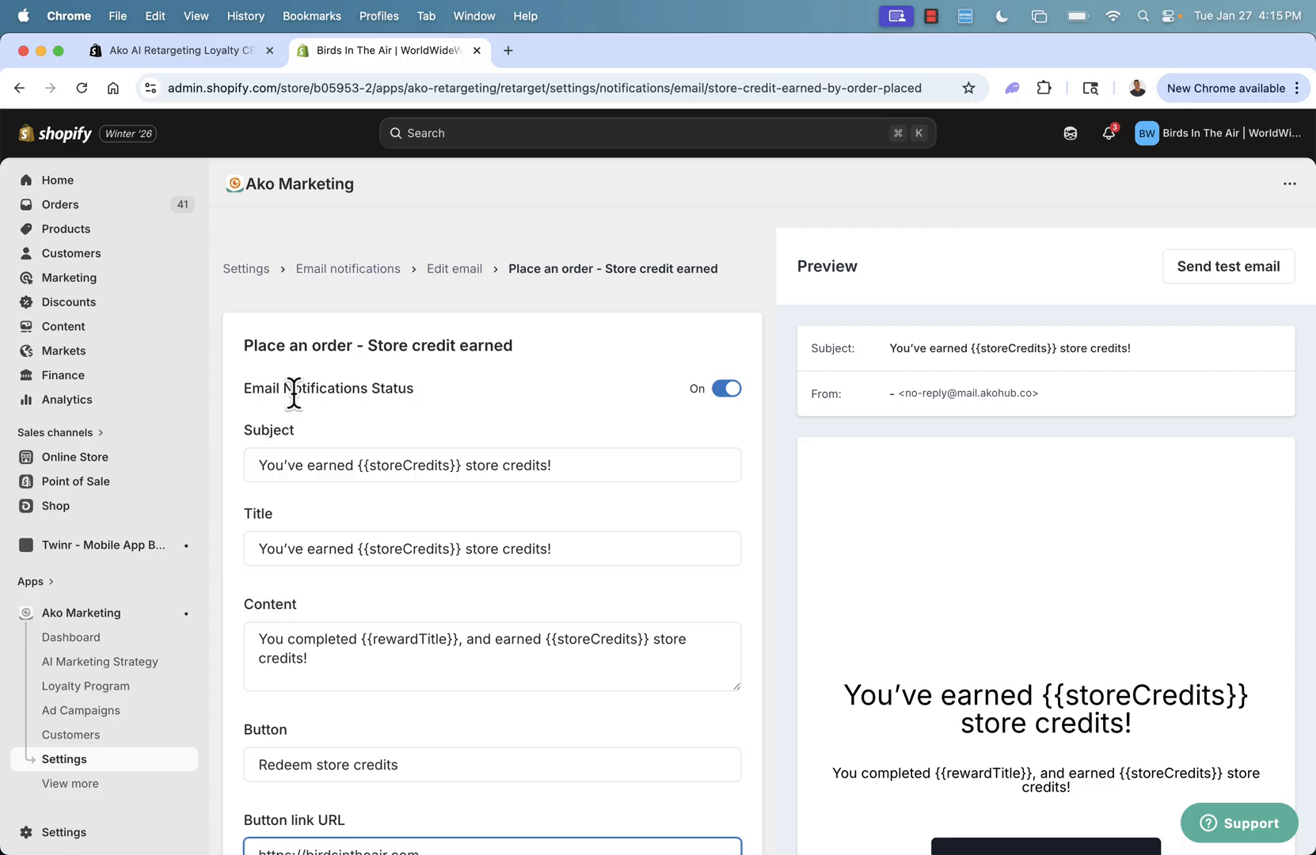
Step: Return to the loyalty program overview and open the store credit settings to check the name and reward rate
left_click(18, 89)
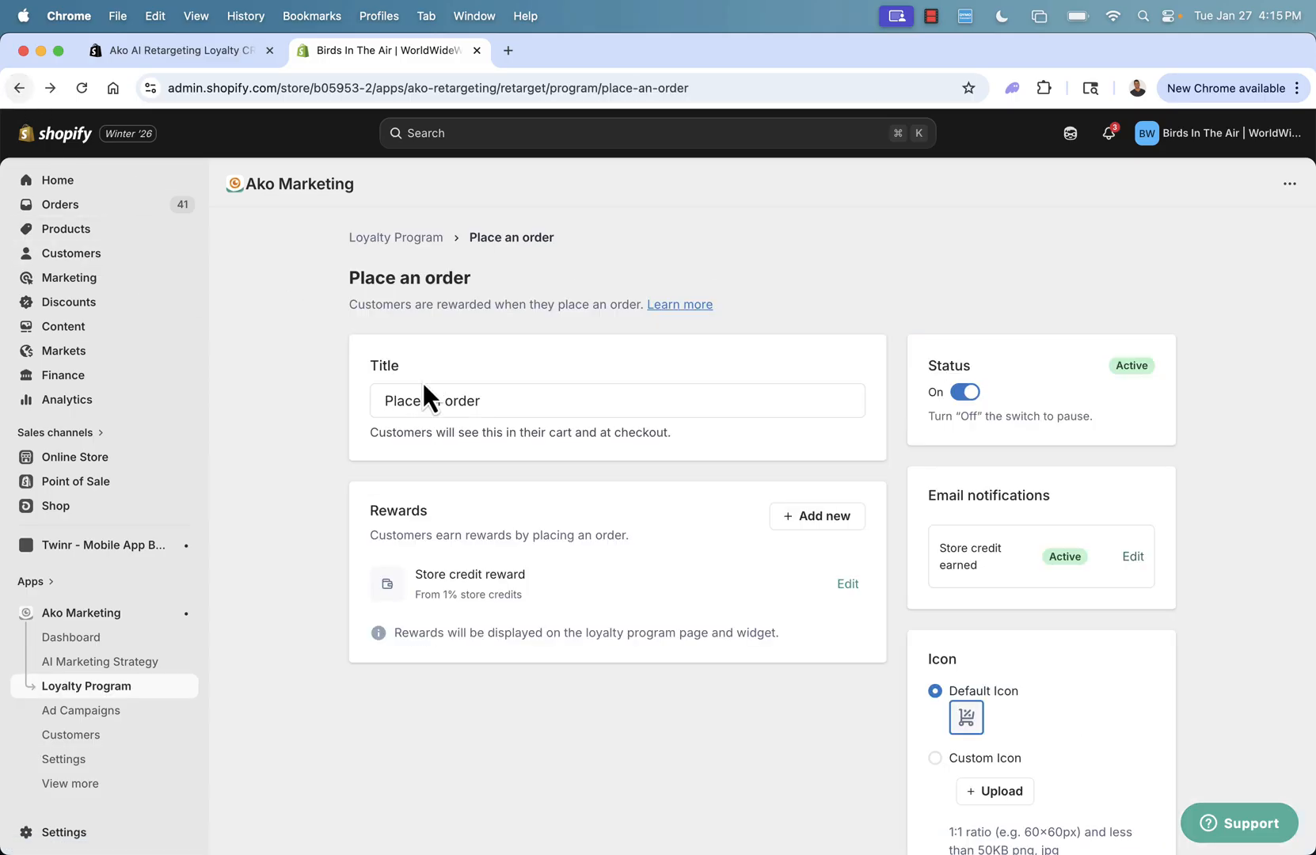
scroll(700, 548, "down", 3)
scroll(744, 582, "up", 3)
left_click(400, 240)
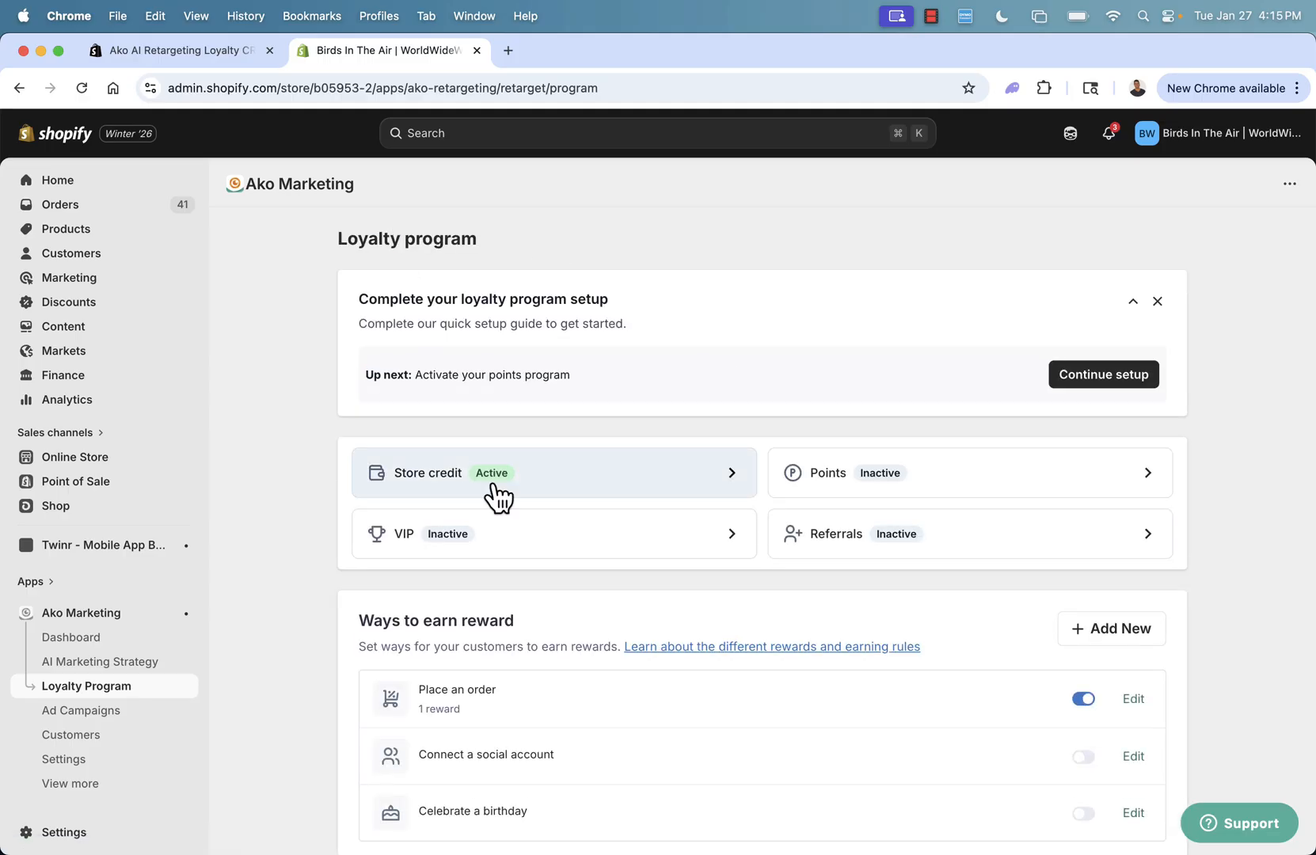
left_click(496, 489)
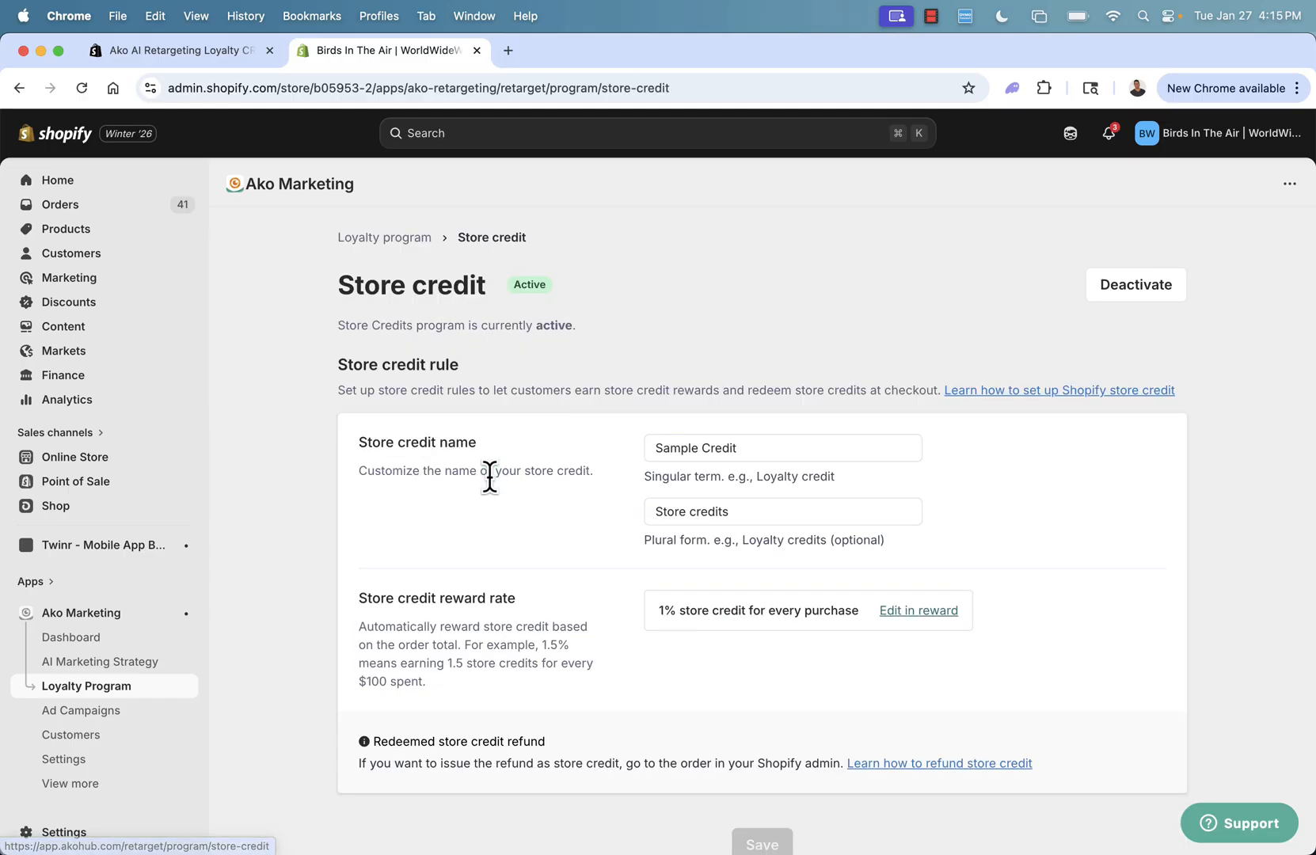
scroll(489, 475, "down", 3)
scroll(490, 473, "up", 3)
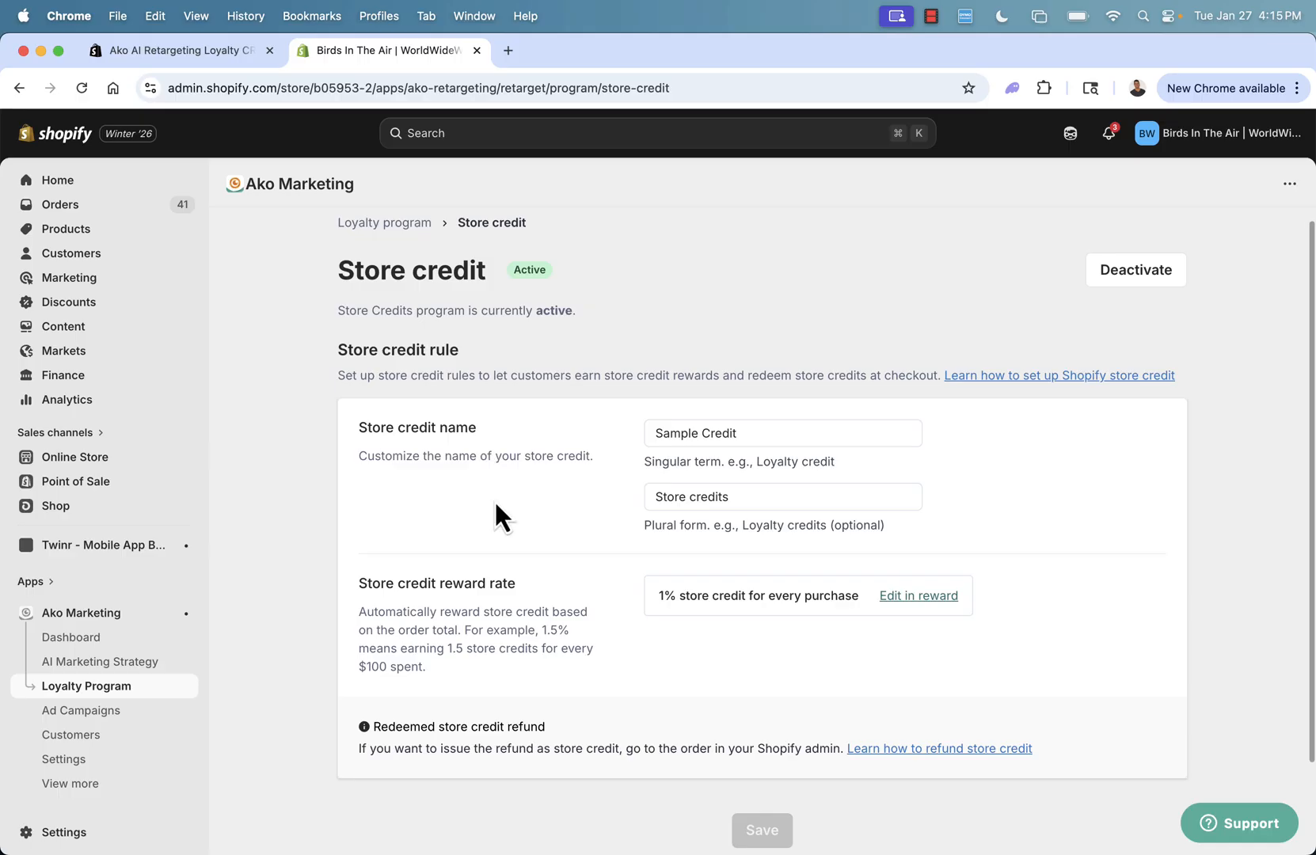
left_click_drag(425, 570, 455, 630)
left_click(380, 440)
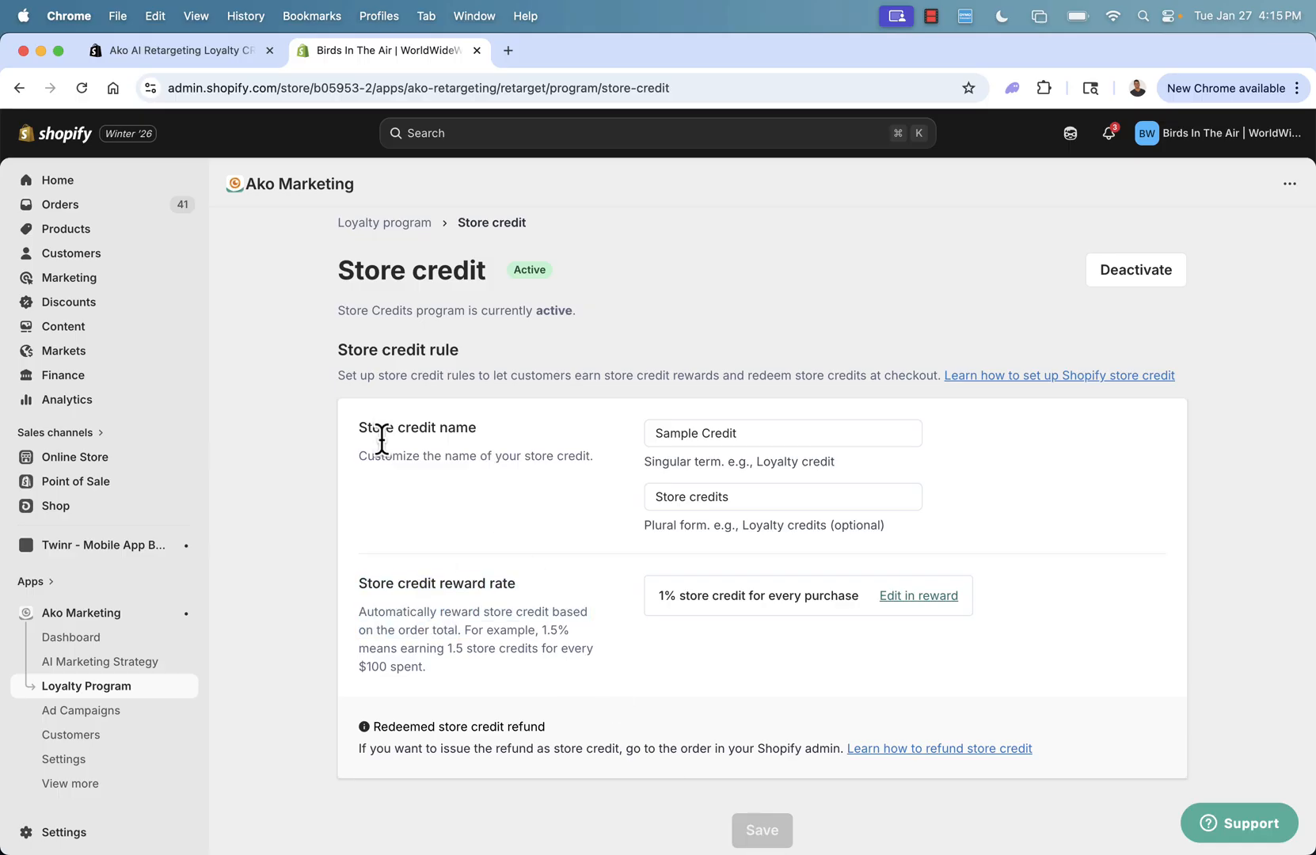
Step: Go back to the loyalty program overview and look through the ways to earn rewards and the advanced settings
left_click(378, 221)
scroll(392, 411, "down", 4)
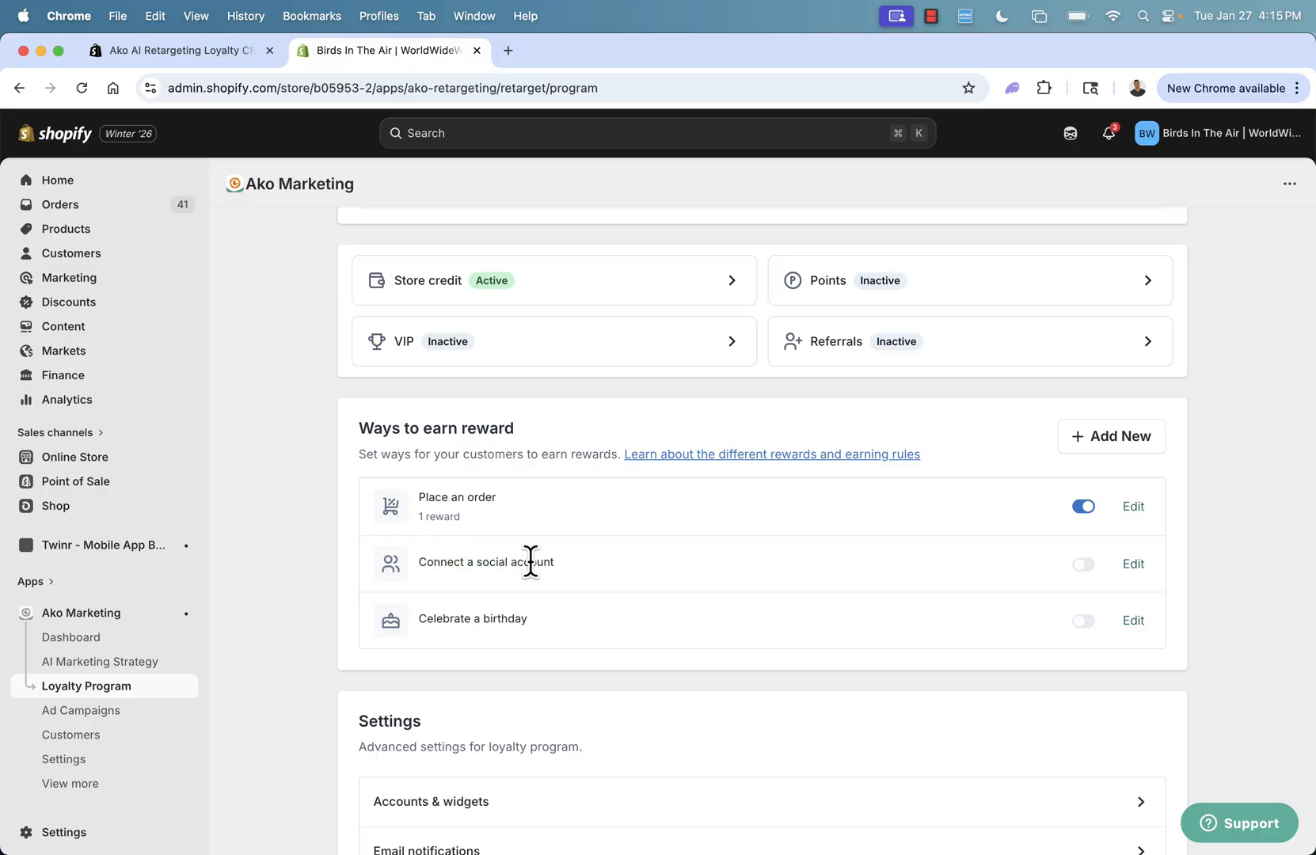
left_click_drag(441, 621, 557, 622)
left_click(557, 621)
scroll(557, 621, "down", 2)
scroll(558, 626, "down", 4)
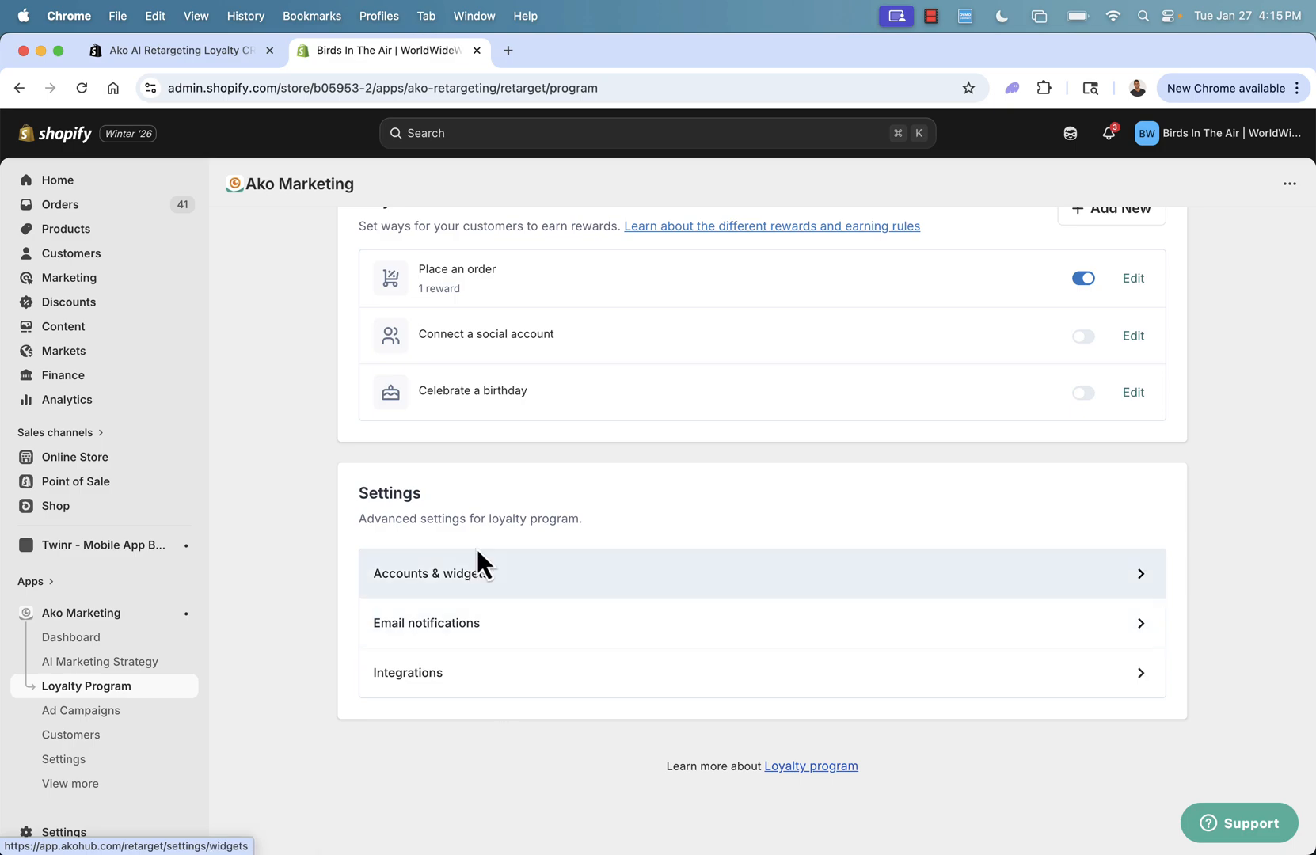
Step: Open the Ad Campaigns page to look at the marketing campaign setup
left_click(124, 716)
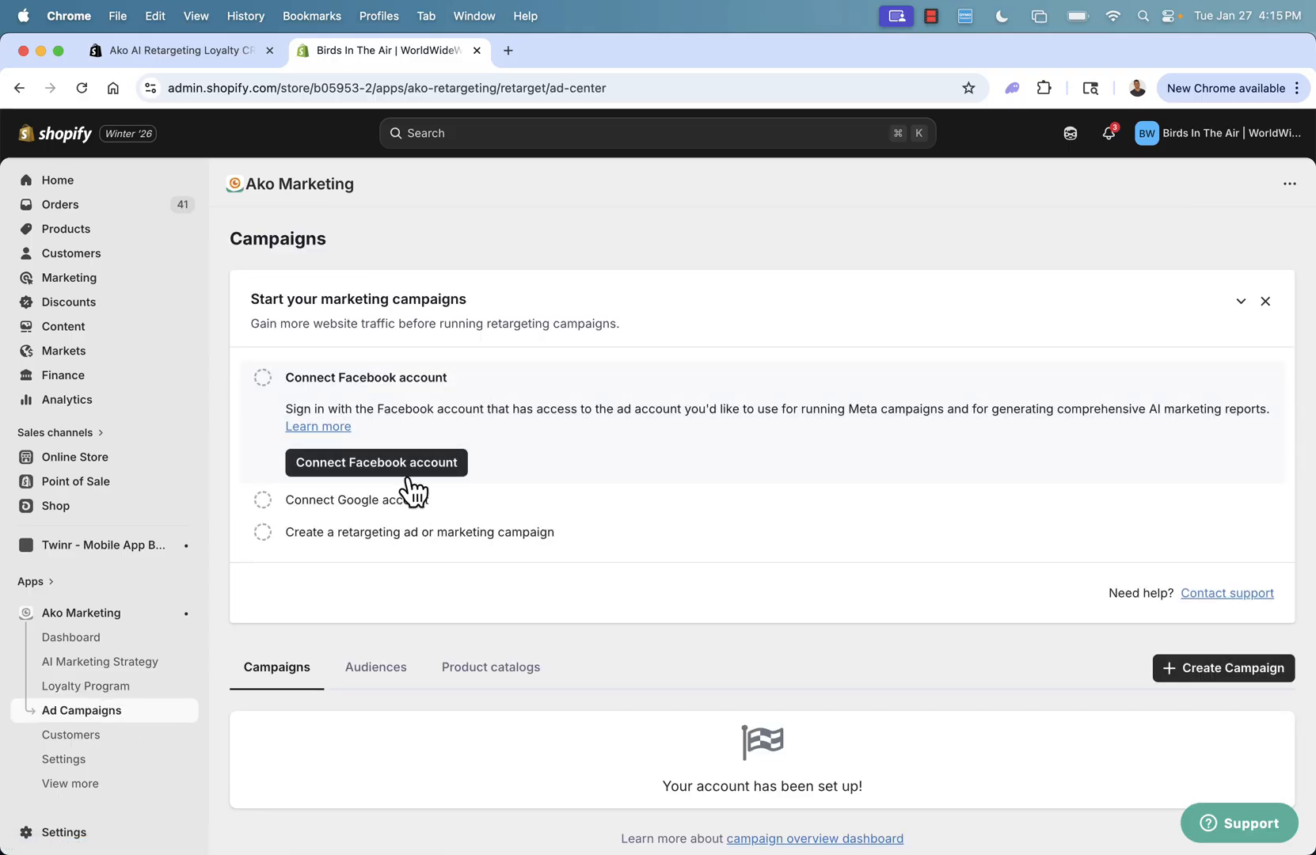